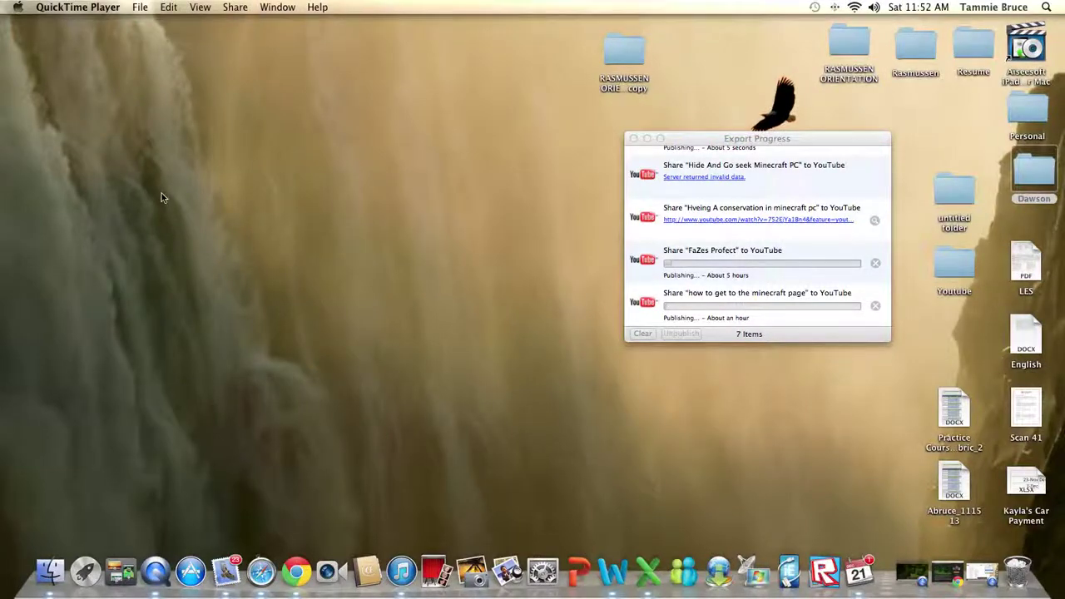
Open the Dawson folder on the desktop and launch the Minecraft app from it.
double_click(1022, 173)
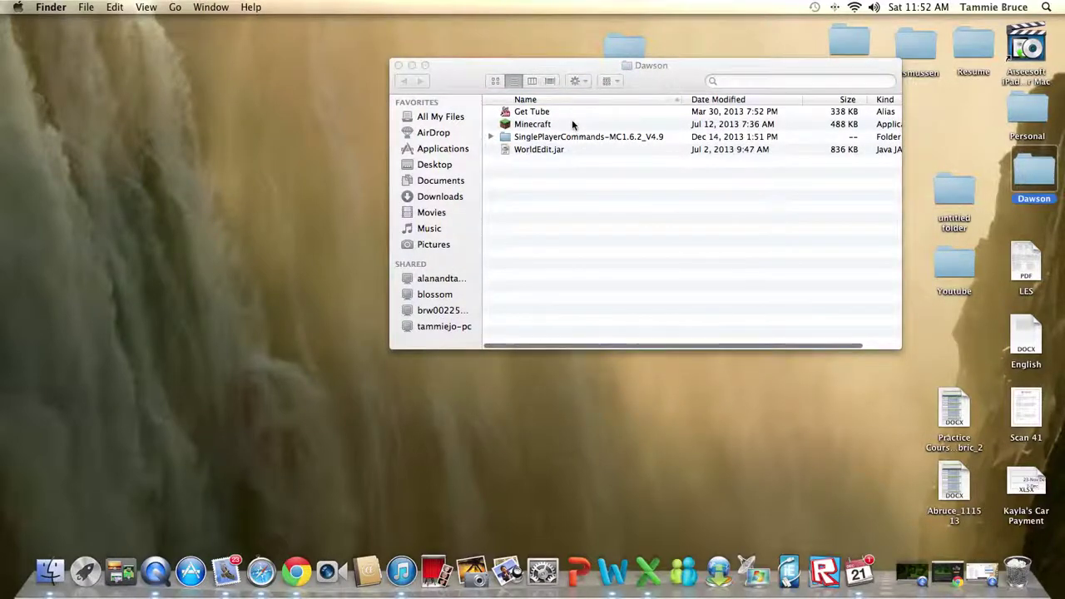
double_click(509, 122)
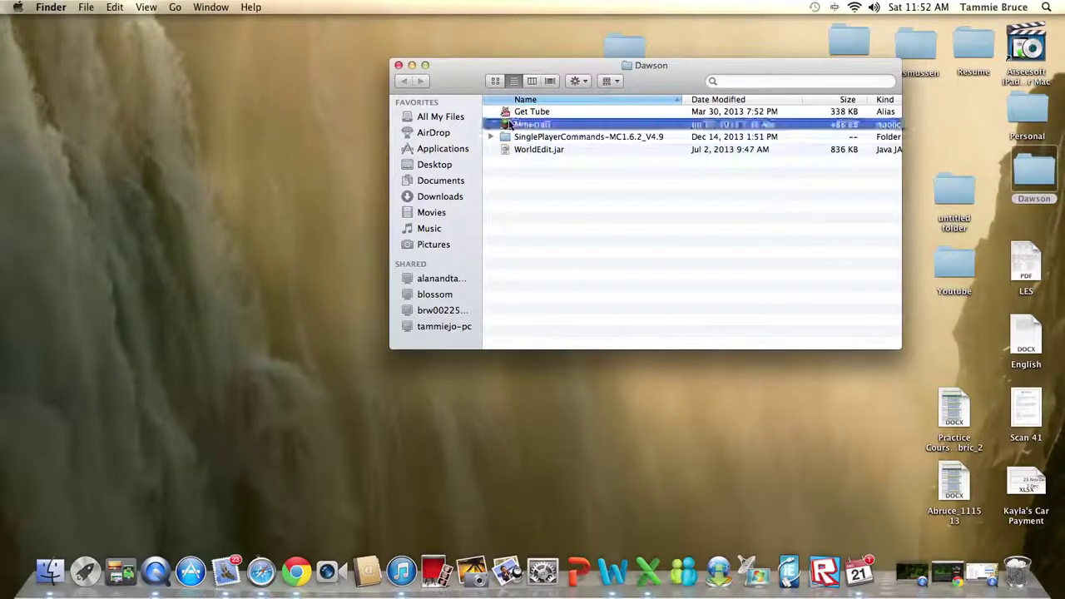
click(285, 571)
Replace Chrome's address with a Google search for 'minecraft texture packdownload'.
click(353, 50)
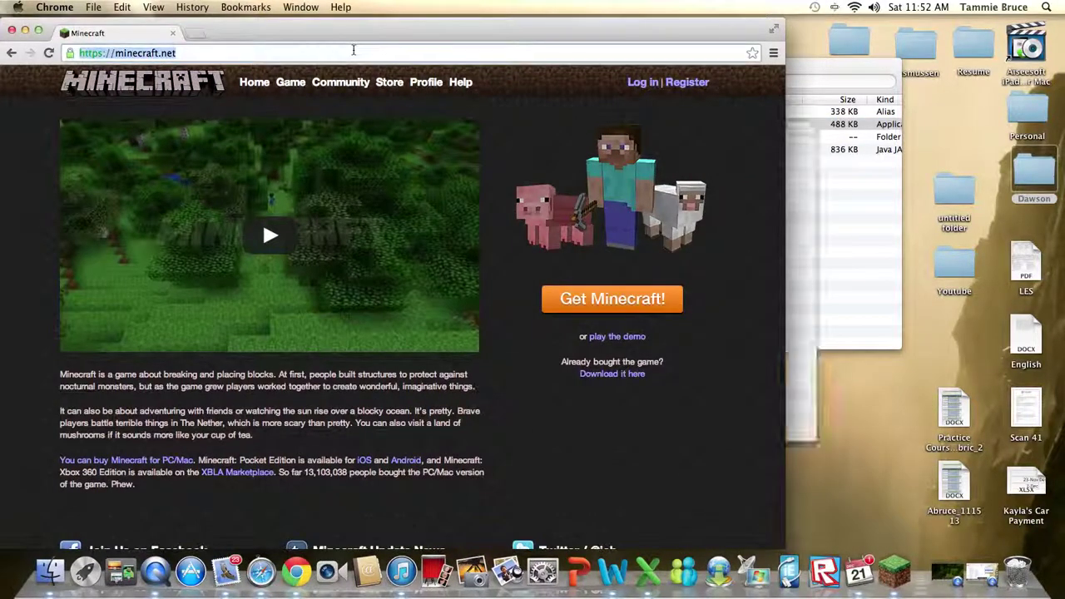
key(BackSpace)
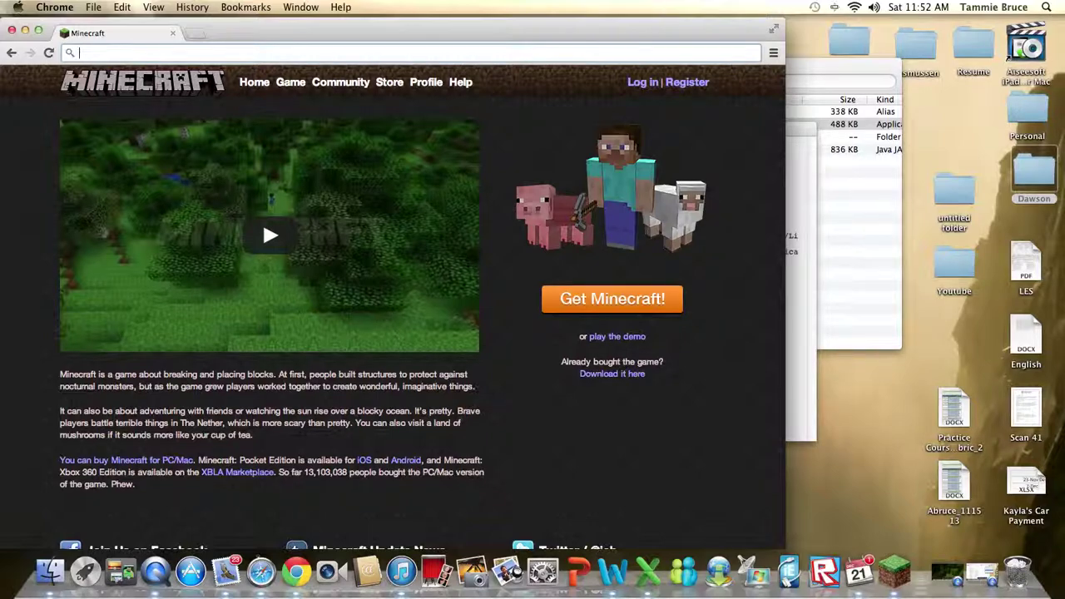
text(minecraf)
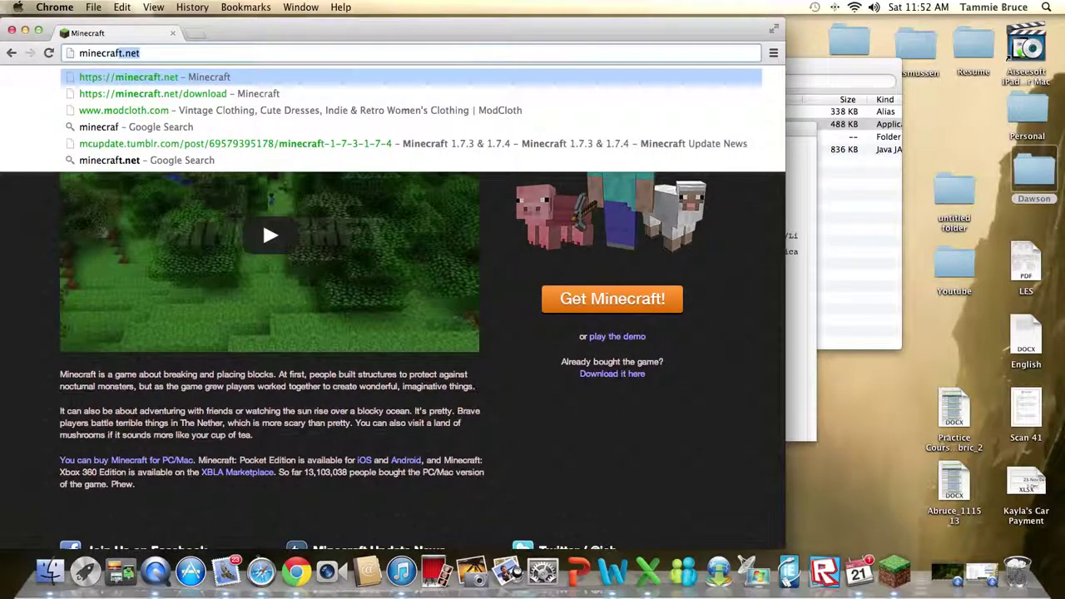
text(t tex)
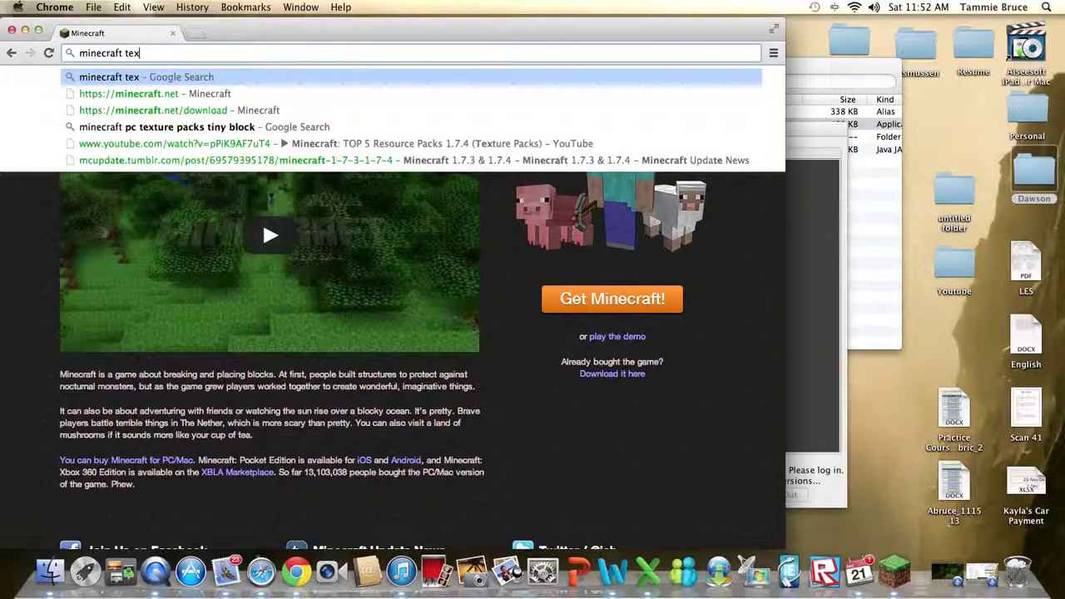
text(ture packdow)
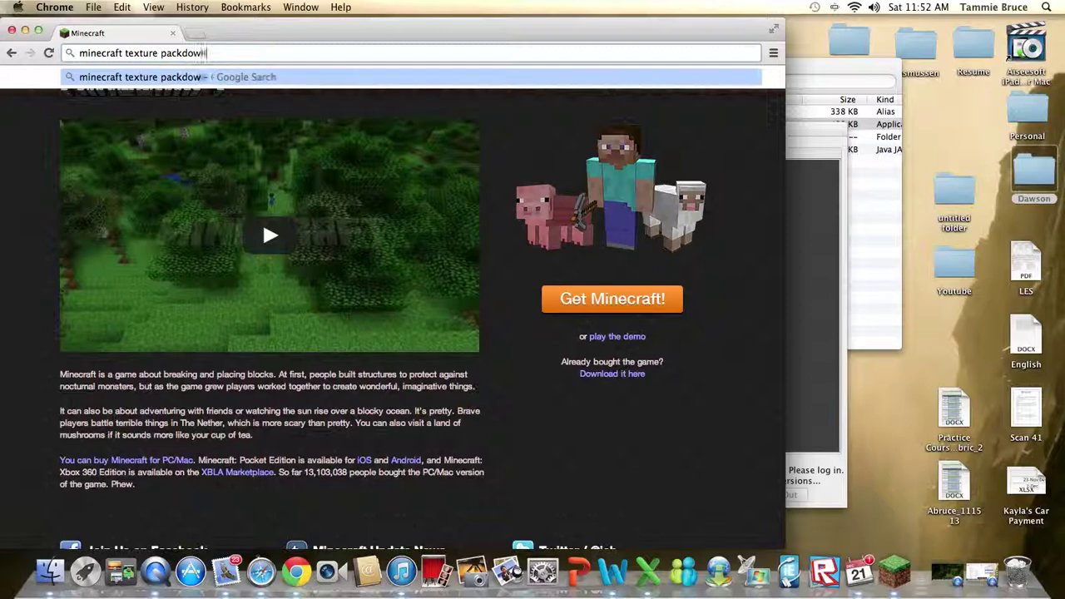
text(nload)
key(Return)
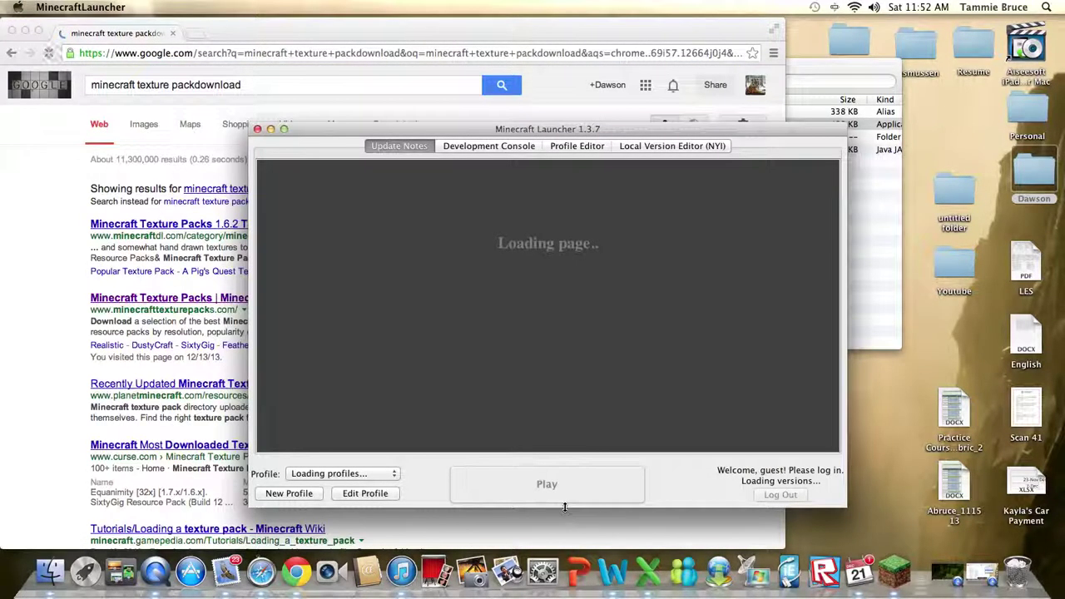
Search the corrected 'minecraft texture pack download' and open the minecrafttexturepacks.com result.
click(154, 454)
click(321, 189)
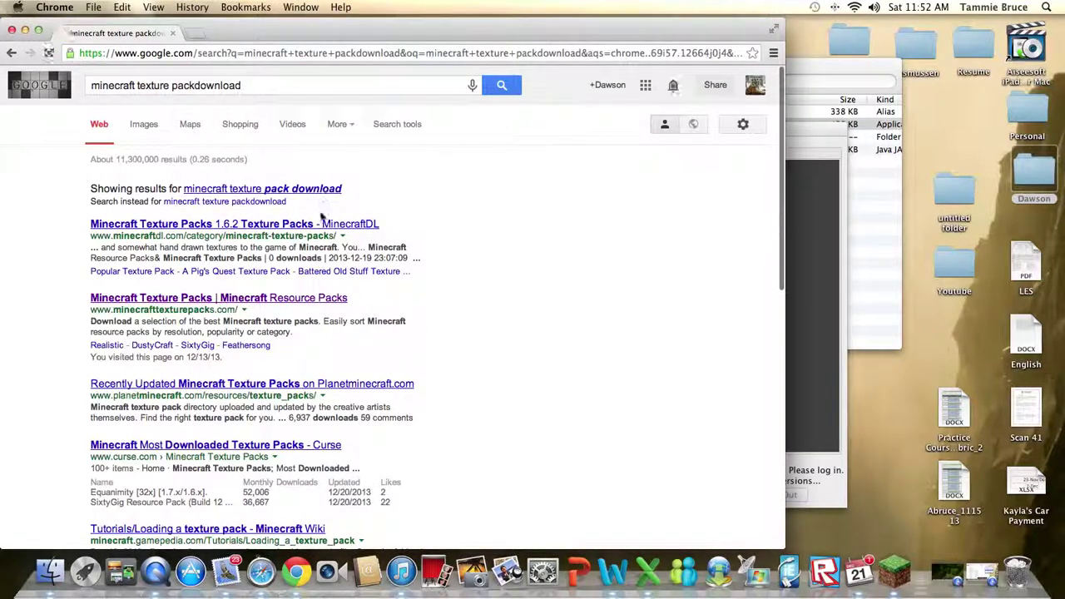
click(907, 578)
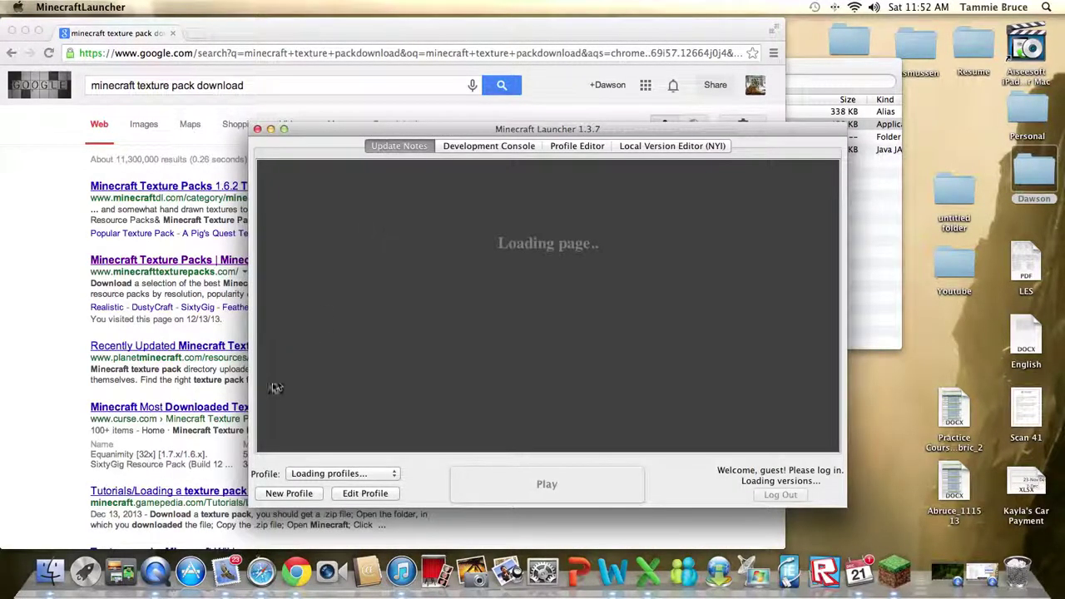
click(95, 356)
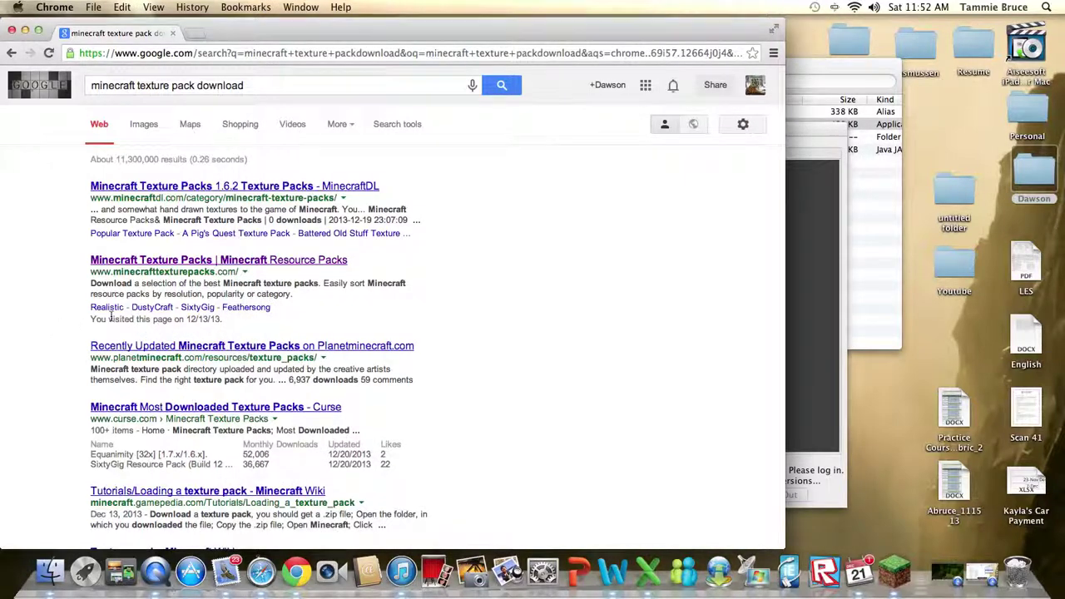
click(336, 263)
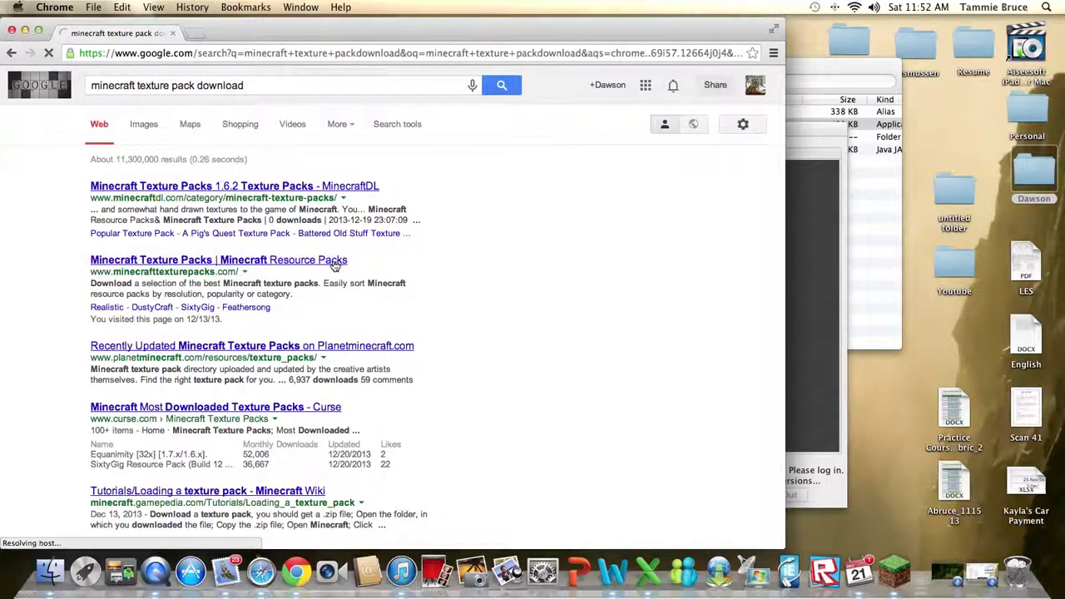
Close the Minecraft Launcher and relaunch Minecraft from the Dawson folder.
click(837, 469)
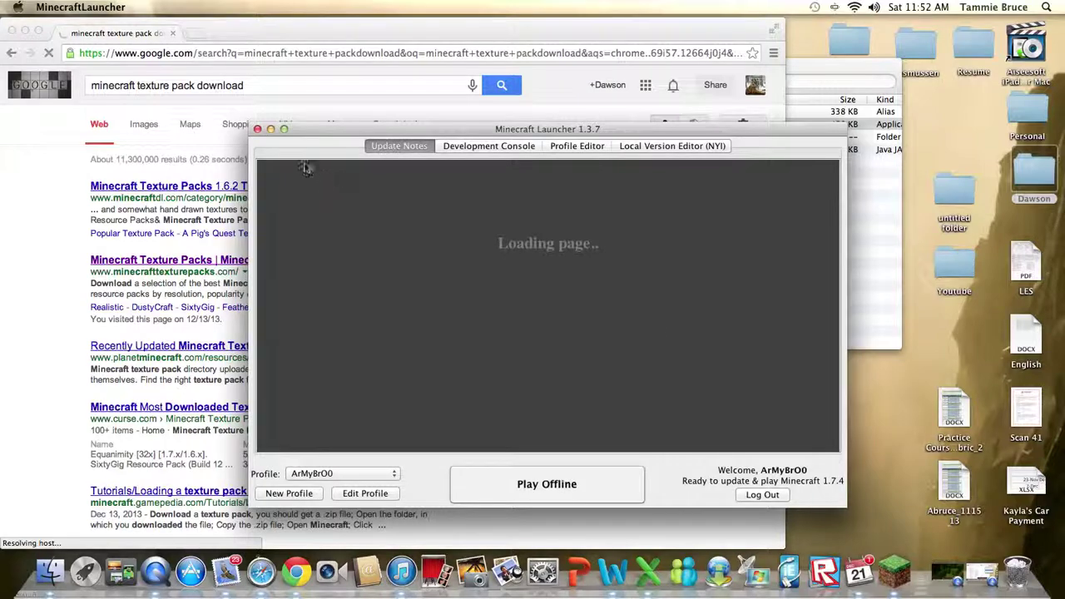
click(257, 130)
click(877, 273)
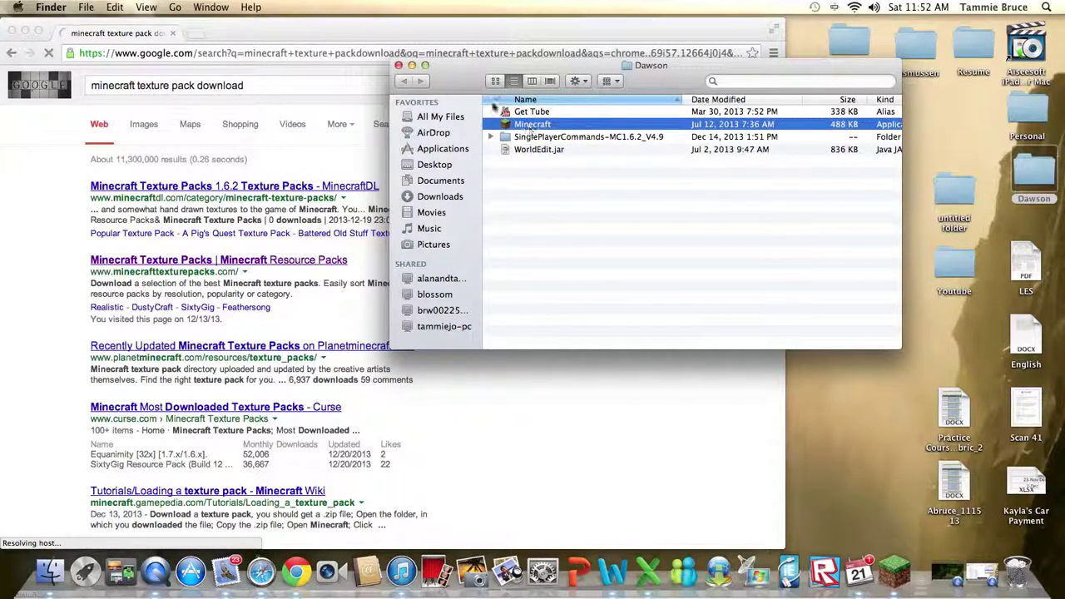
double_click(529, 126)
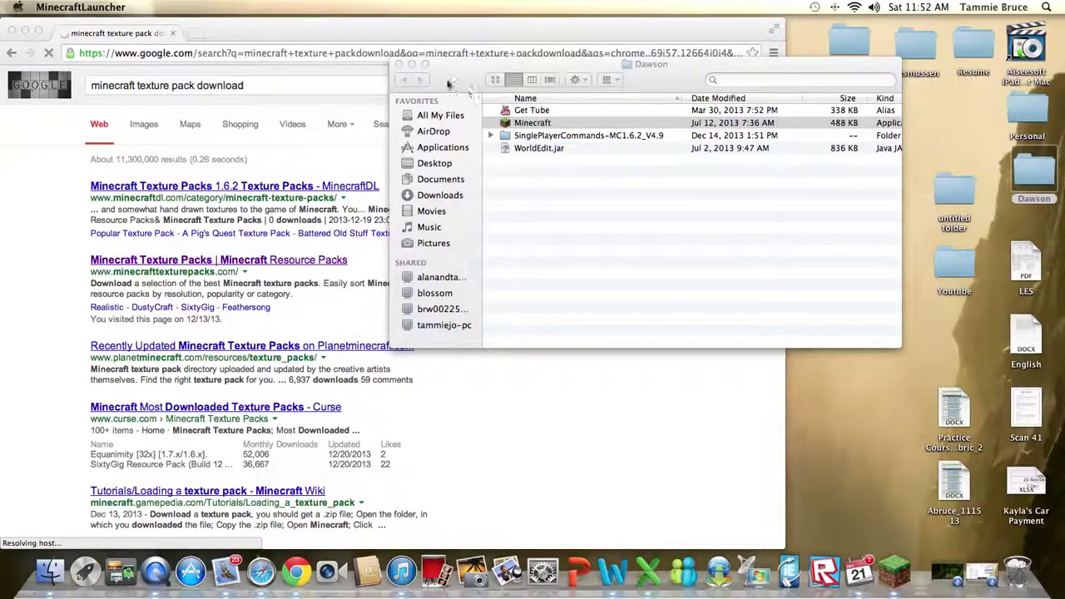
click(399, 64)
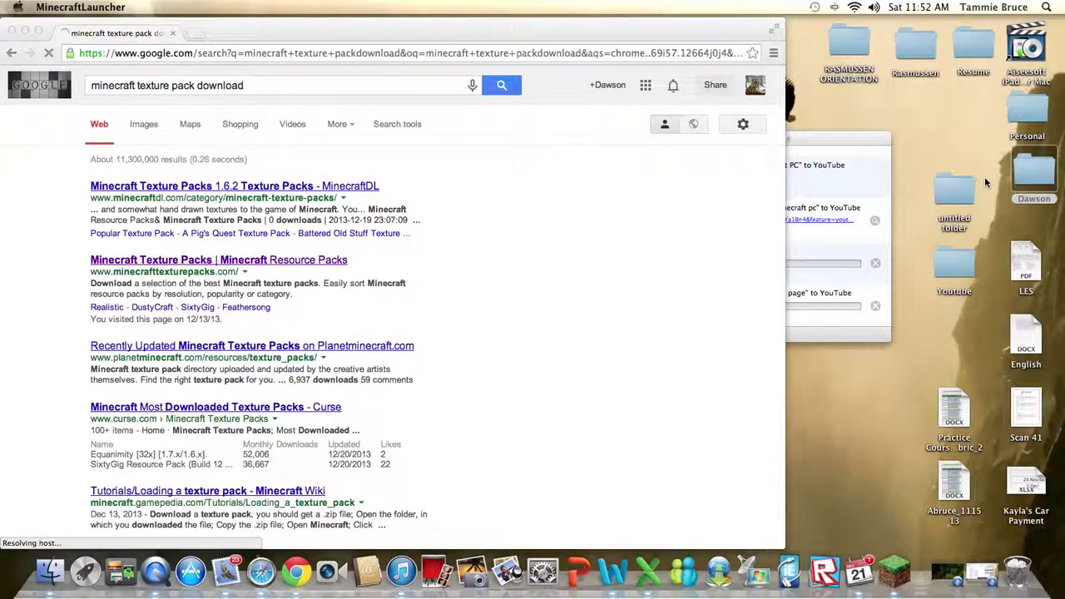
Reopen Dawson, open Minecraft from its right-click menu, and minimize QuickTime's Export Progress window.
double_click(1050, 169)
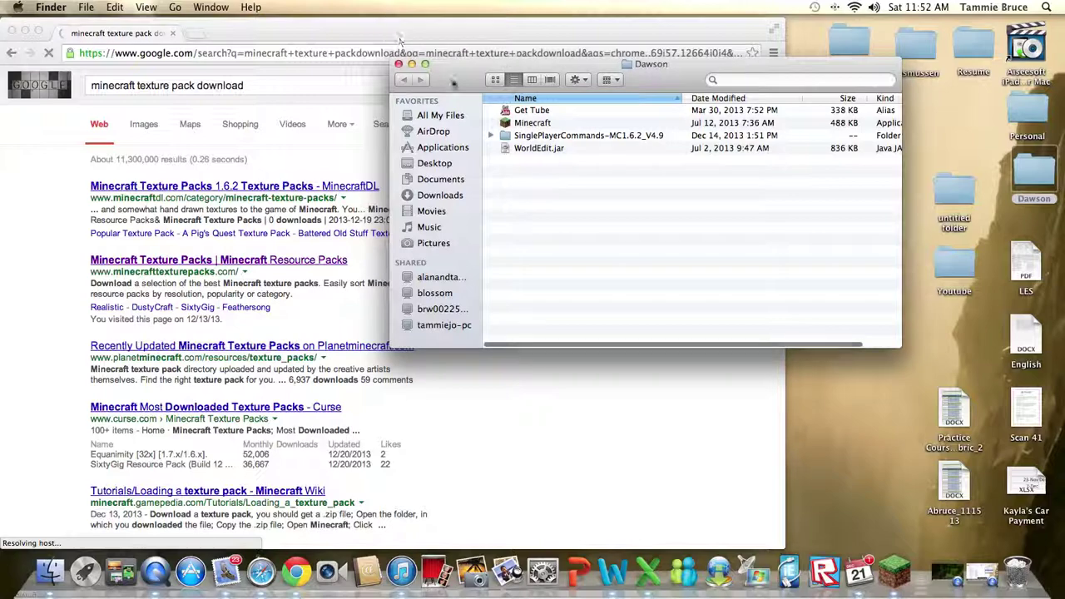
click(504, 125)
right_click(505, 124)
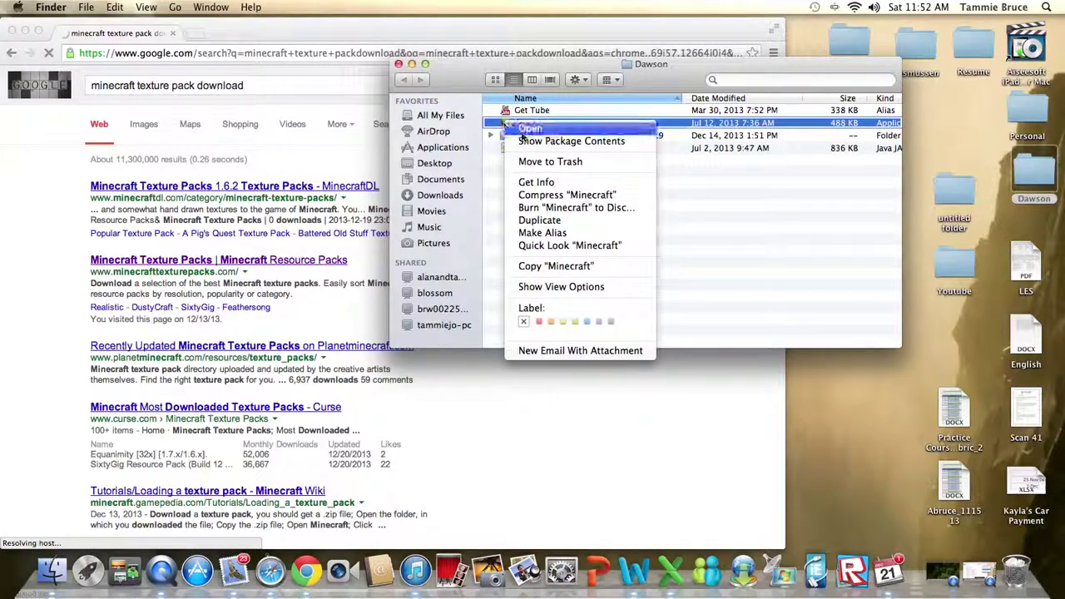
click(530, 129)
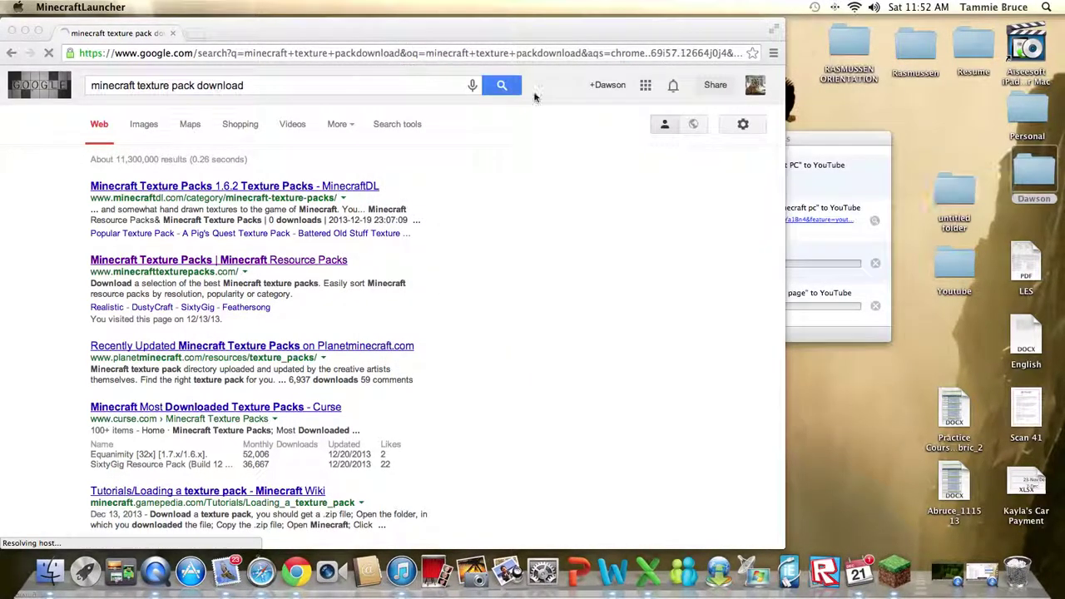
click(886, 159)
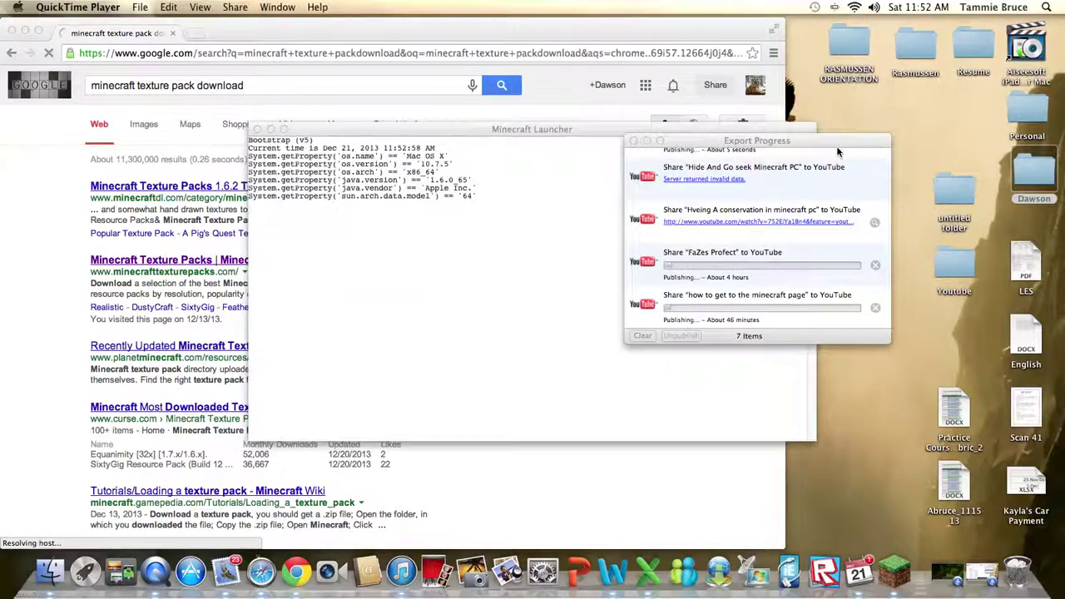
click(646, 141)
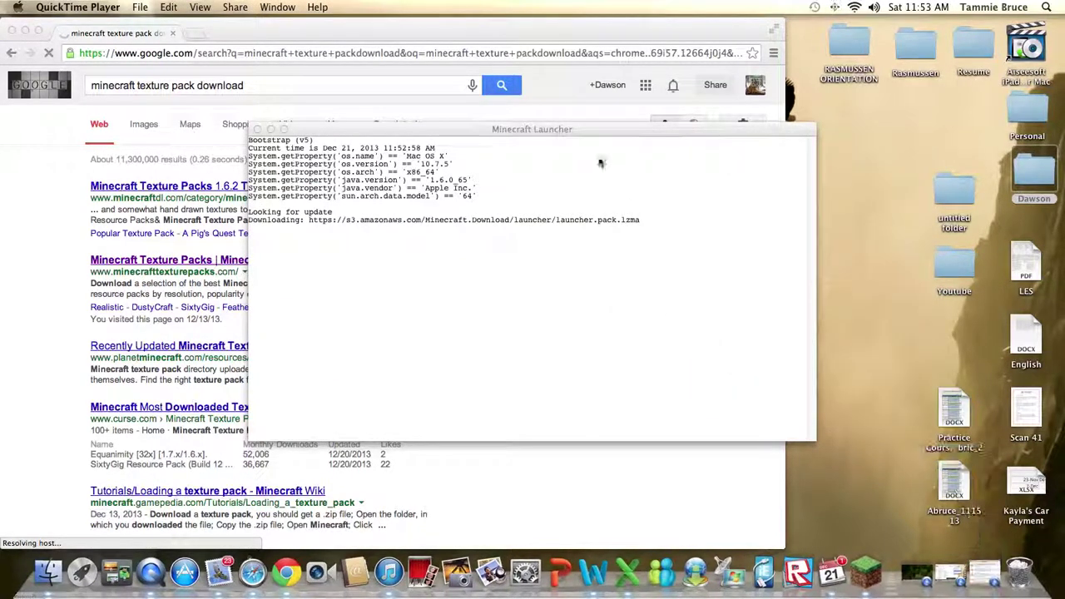
click(234, 80)
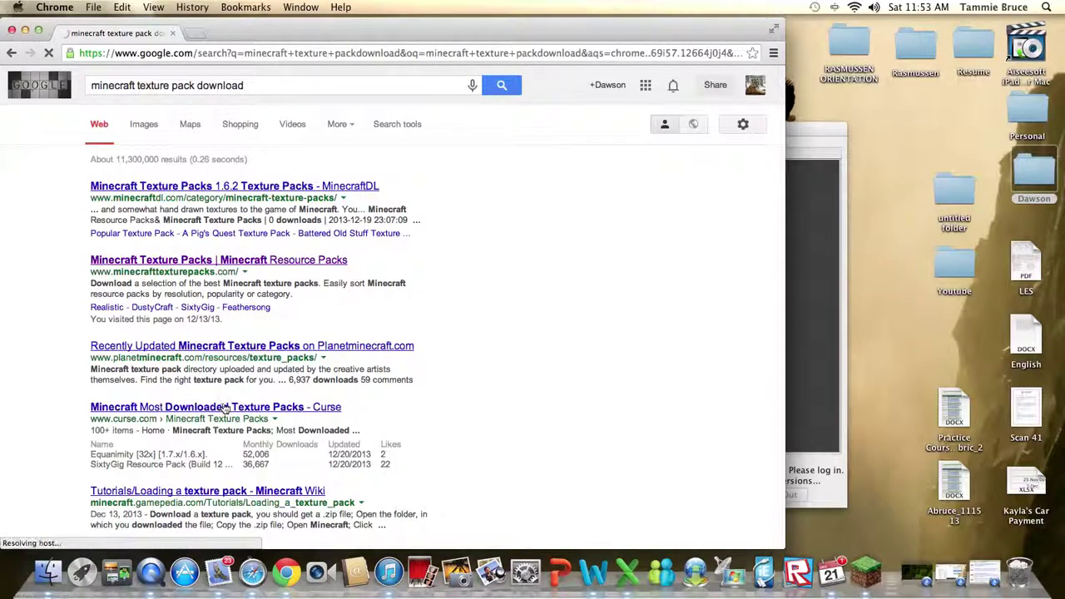
Let minecrafttexturepacks.com load, then minimize both Chrome and the Minecraft Launcher.
scroll(587, 456, down, 2)
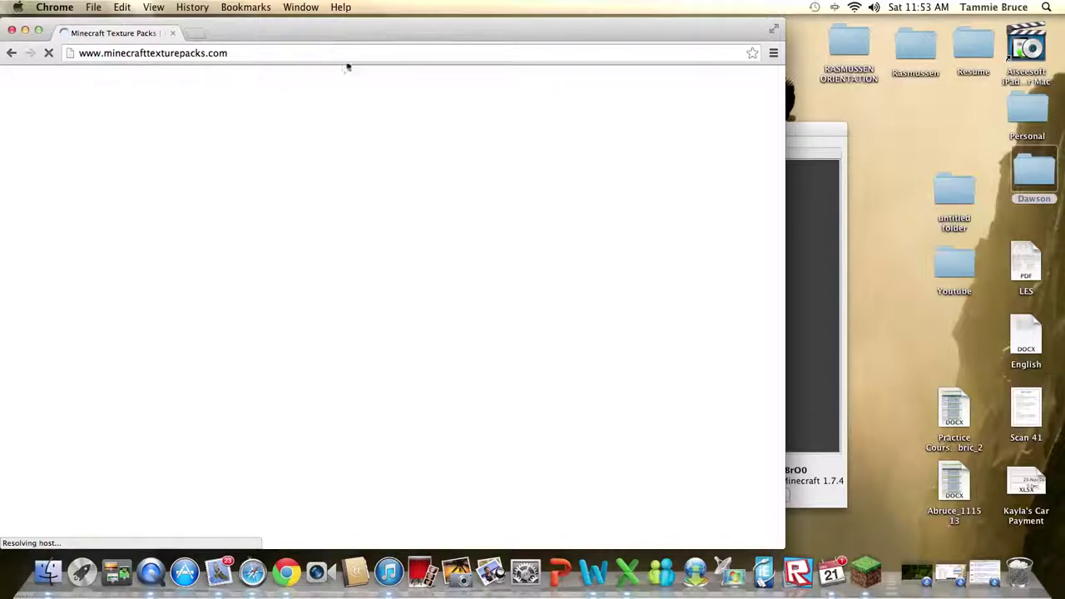
click(804, 336)
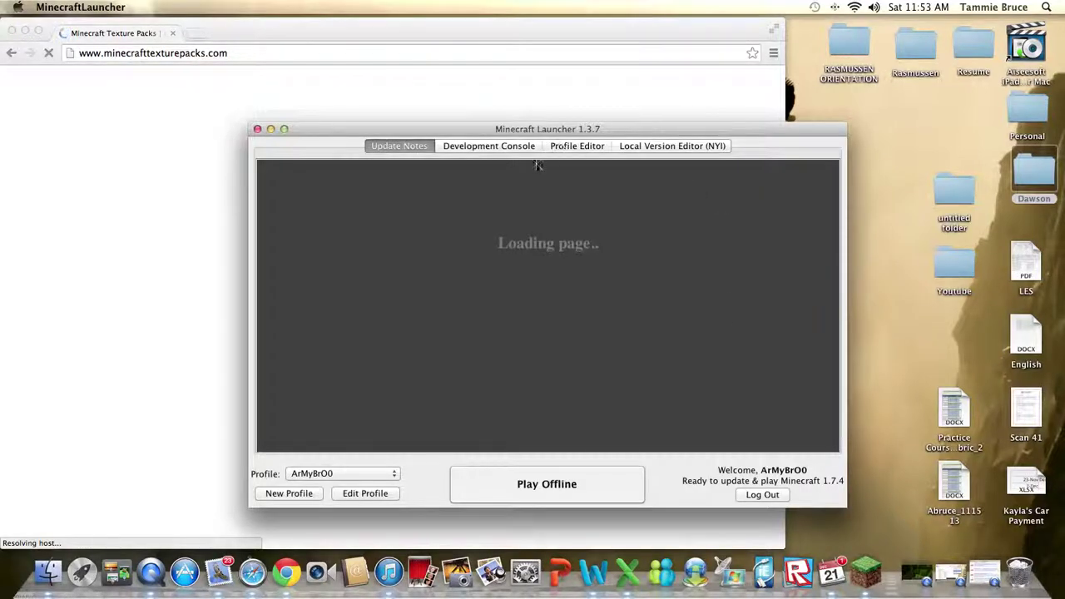
click(312, 97)
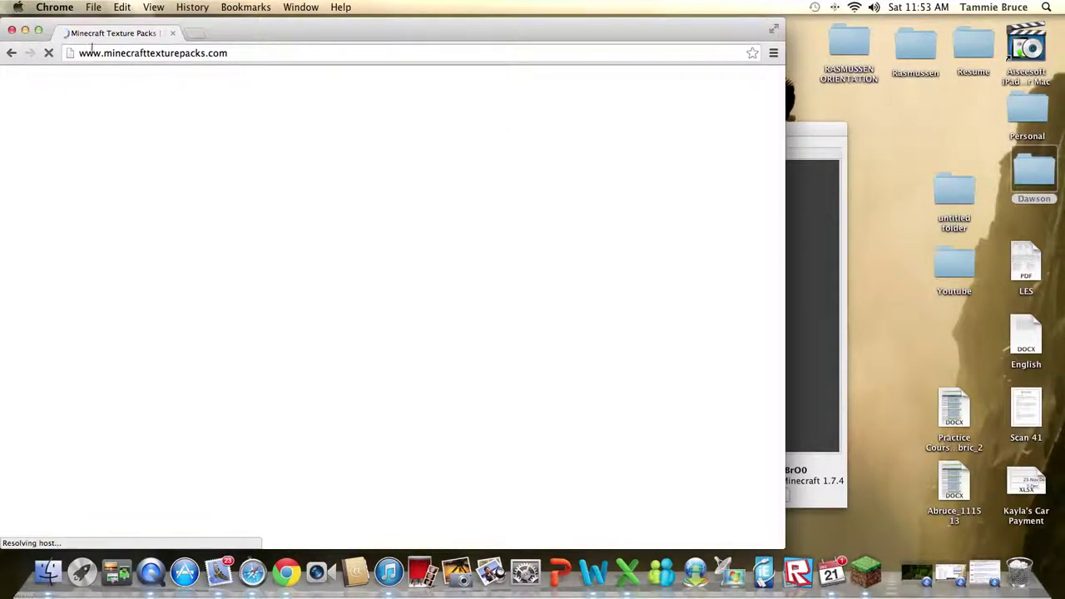
click(25, 29)
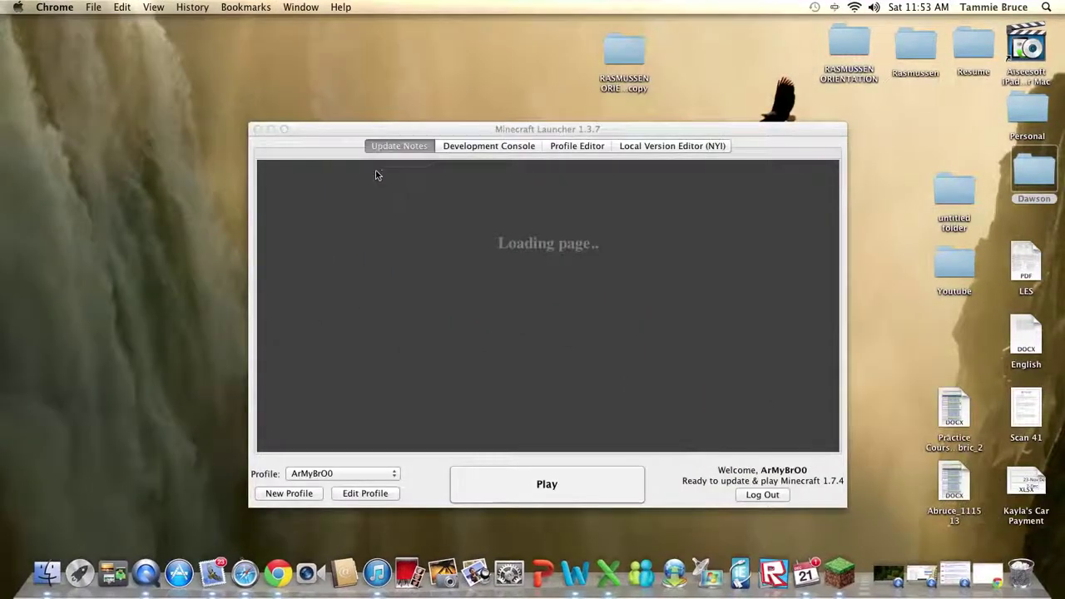
click(270, 129)
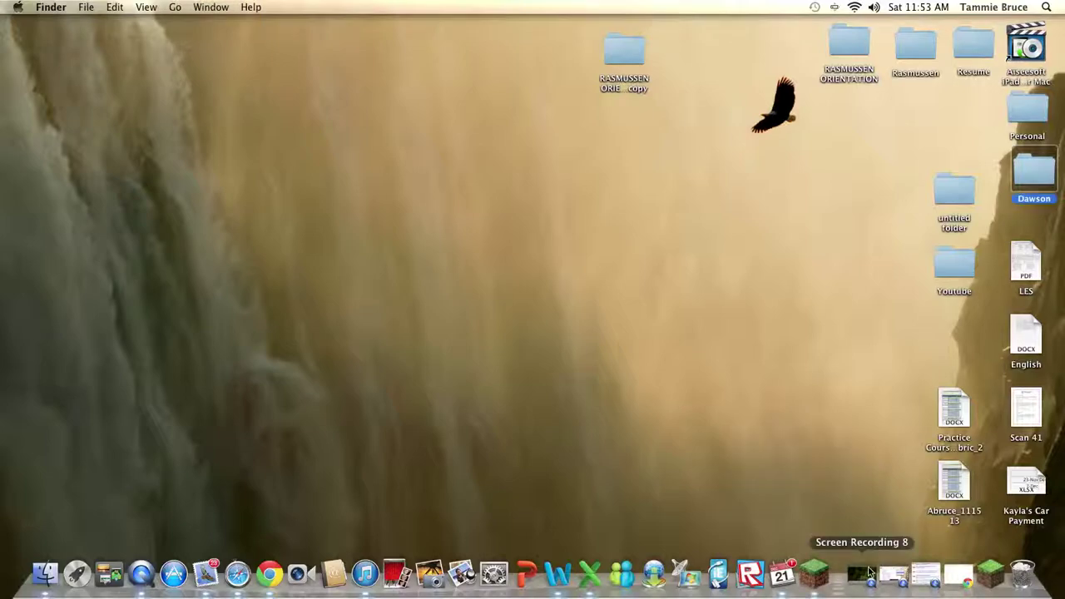
click(865, 574)
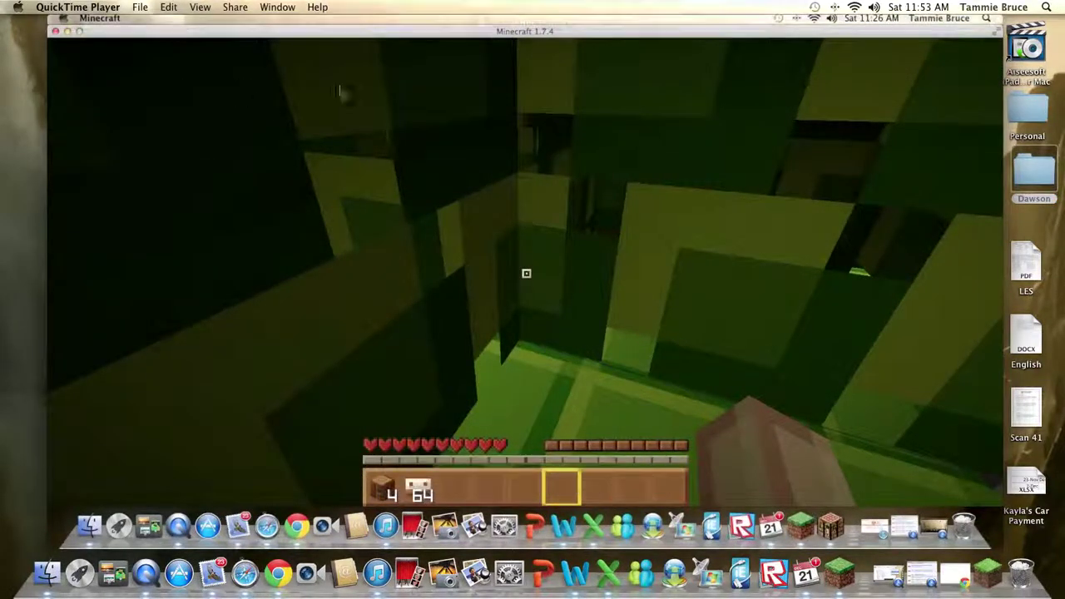
Minimize the screen recording, start Minecraft 1.7.4 from the launcher, then minimize the launcher.
mouse_move(112, 17)
mouse_down()
mouse_move(172, 47)
mouse_move(218, 122)
mouse_up()
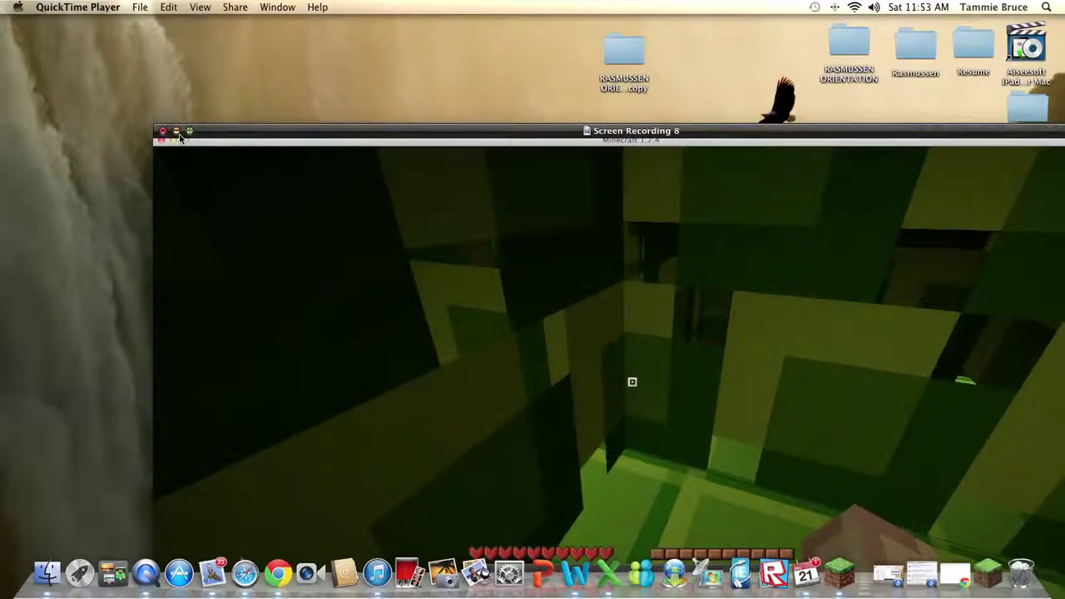
click(177, 130)
click(959, 574)
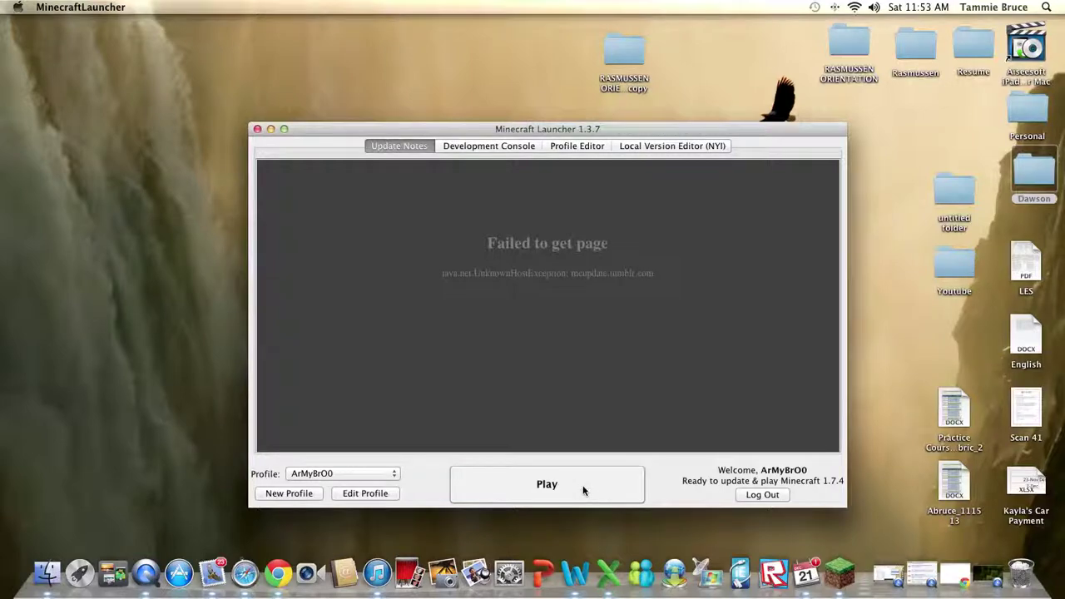
click(583, 490)
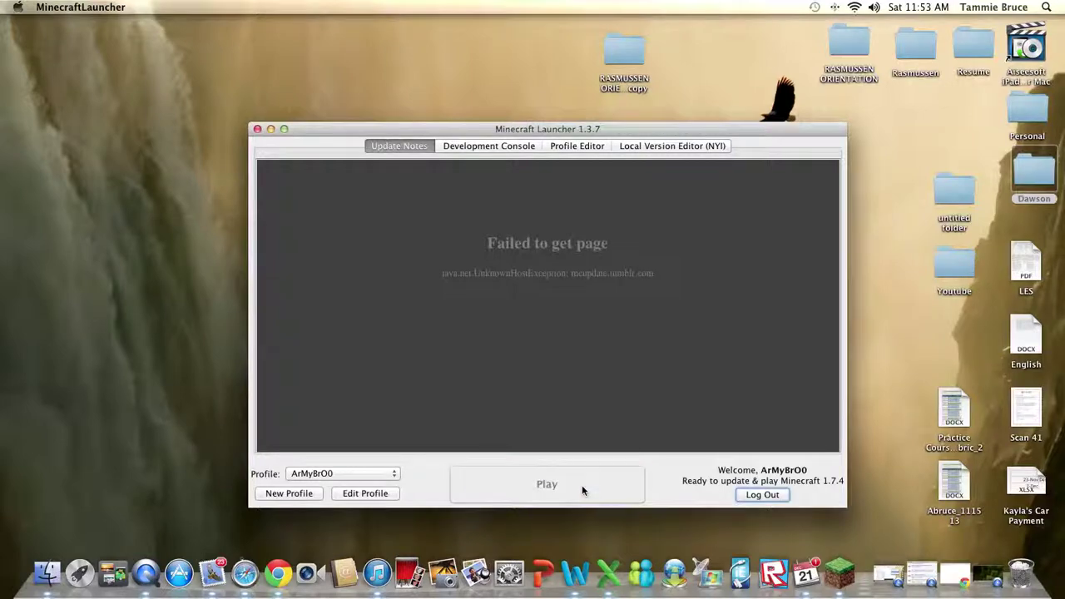
click(270, 129)
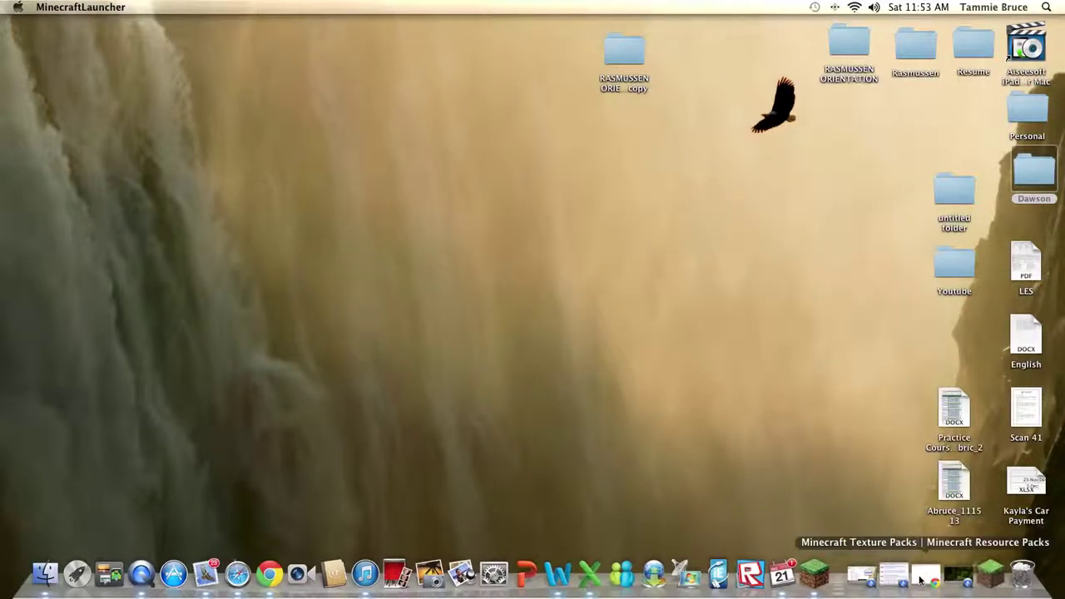
click(926, 577)
Scroll to the bottom of minecrafttexturepacks.com and follow the page 2 link.
mouse_move(256, 35)
mouse_down()
mouse_move(435, 37)
mouse_move(365, 42)
mouse_up()
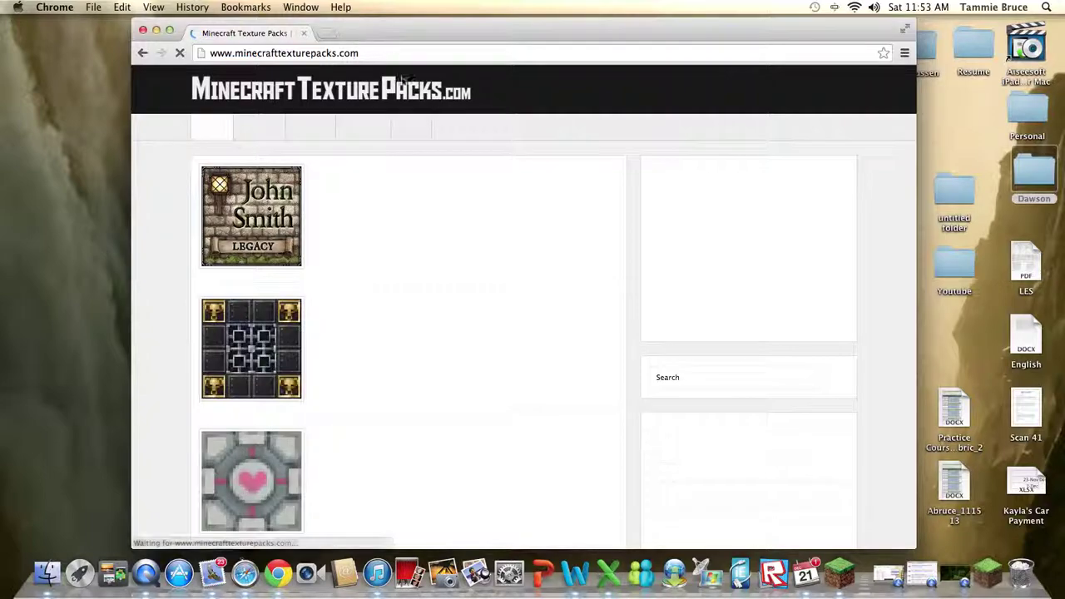
scroll(471, 337, down, 8)
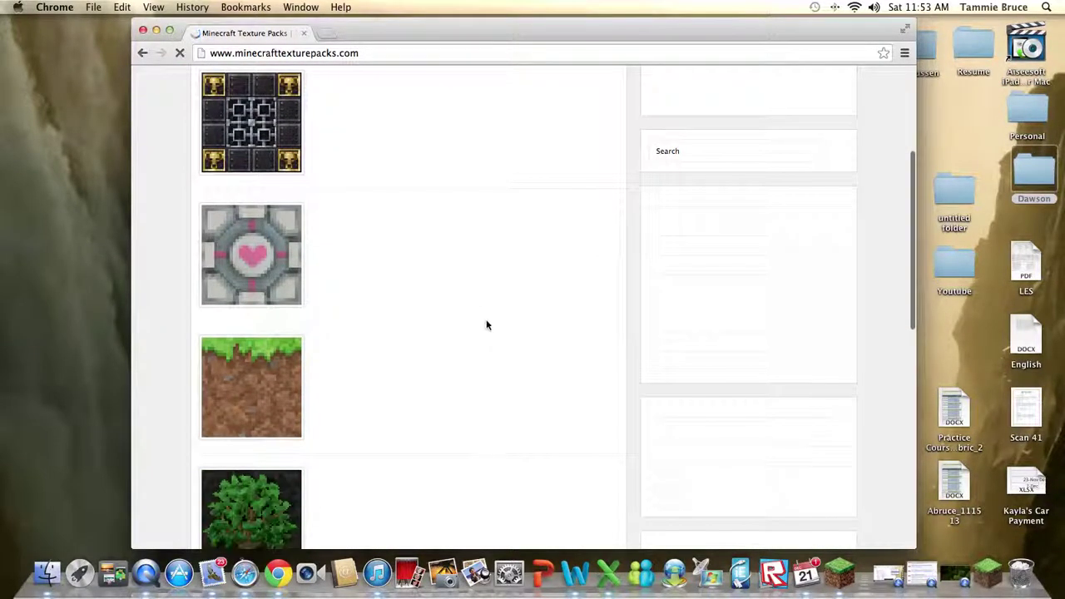
scroll(493, 320, down, 5)
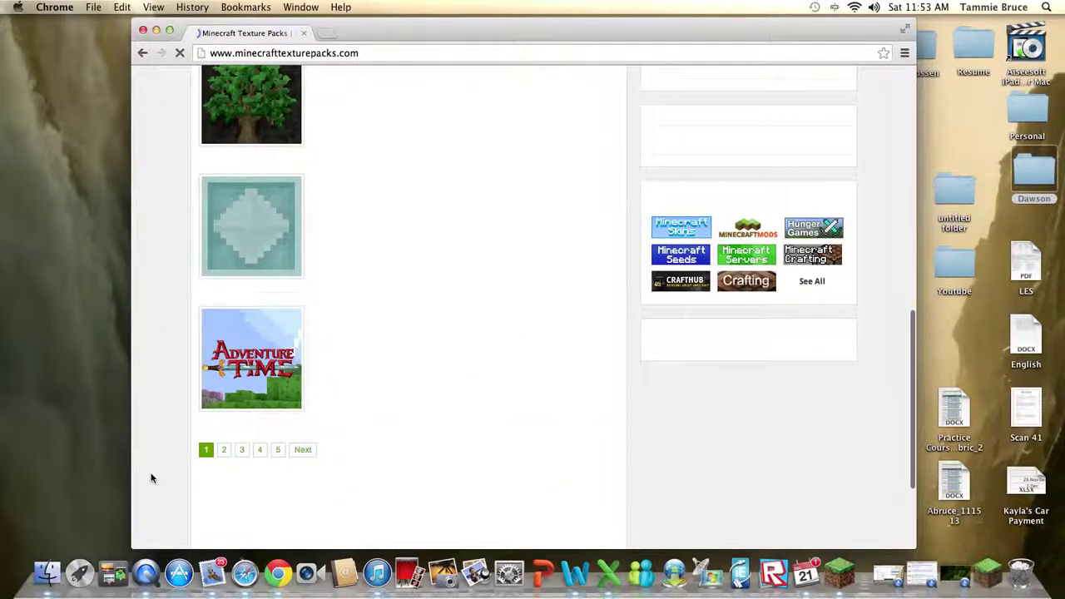
click(224, 450)
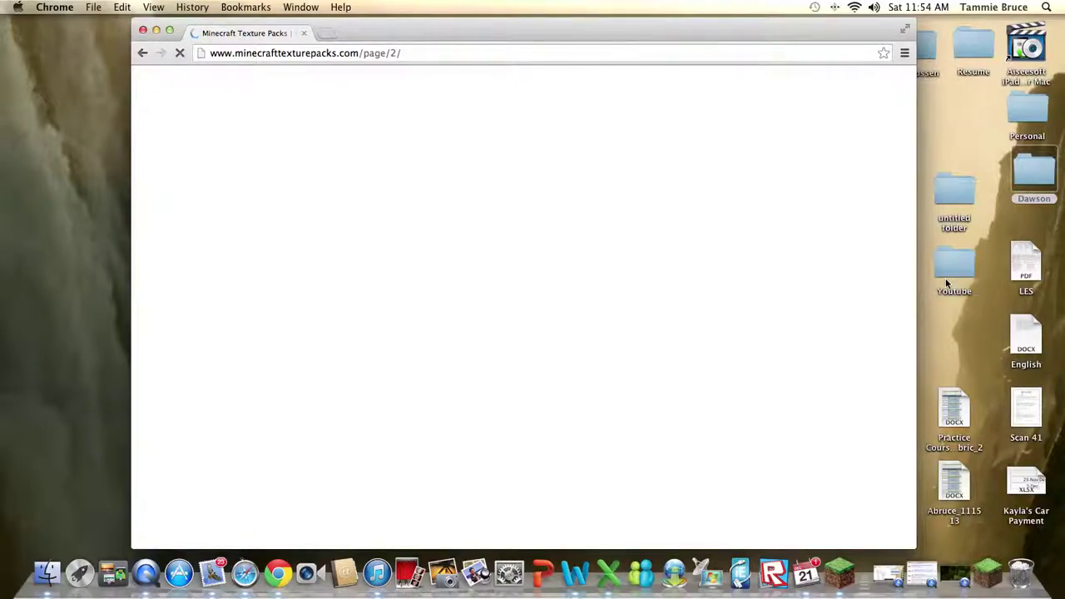
Move the Chrome window slightly and make it the active window again.
click(845, 574)
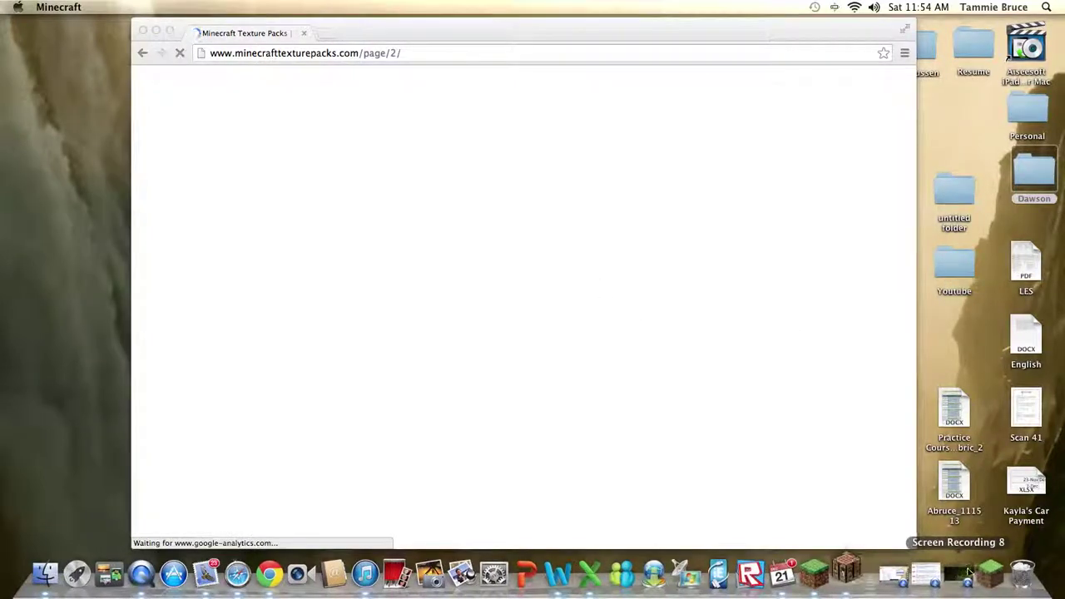
click(393, 87)
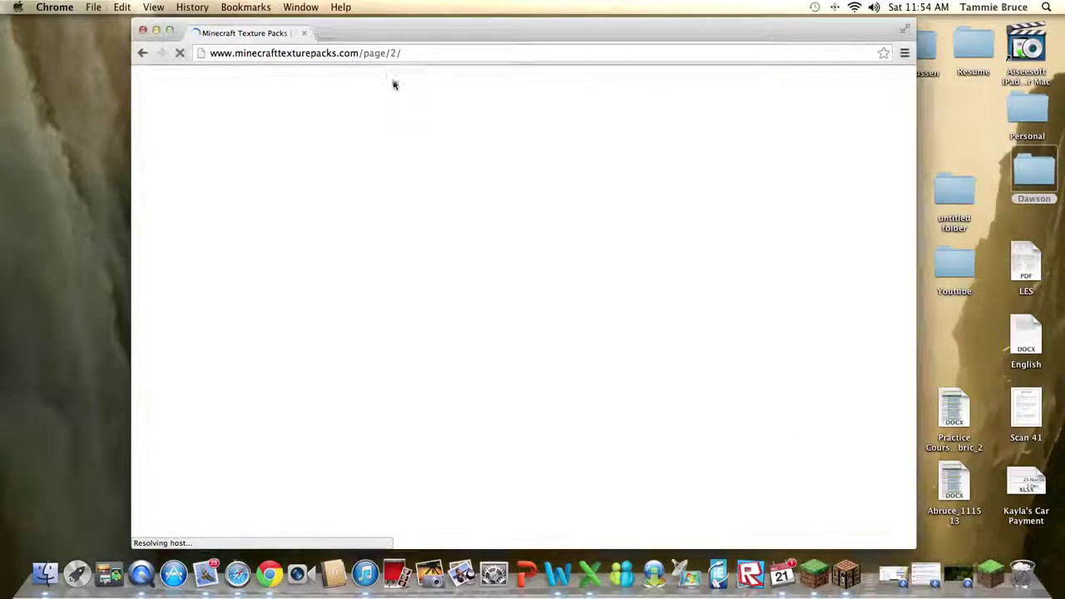
drag(395, 32, 368, 28)
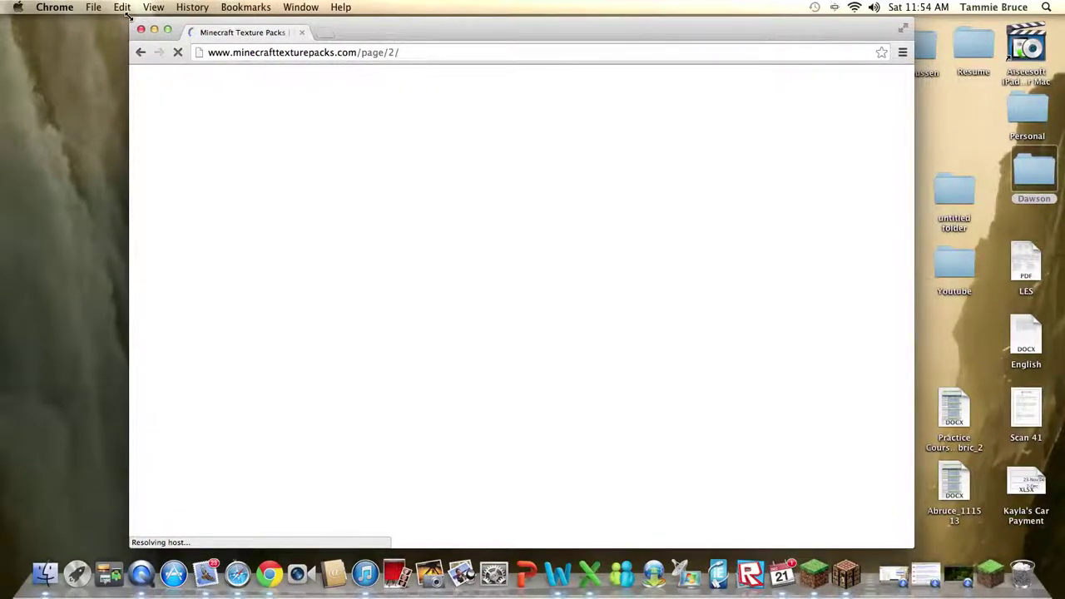
click(190, 25)
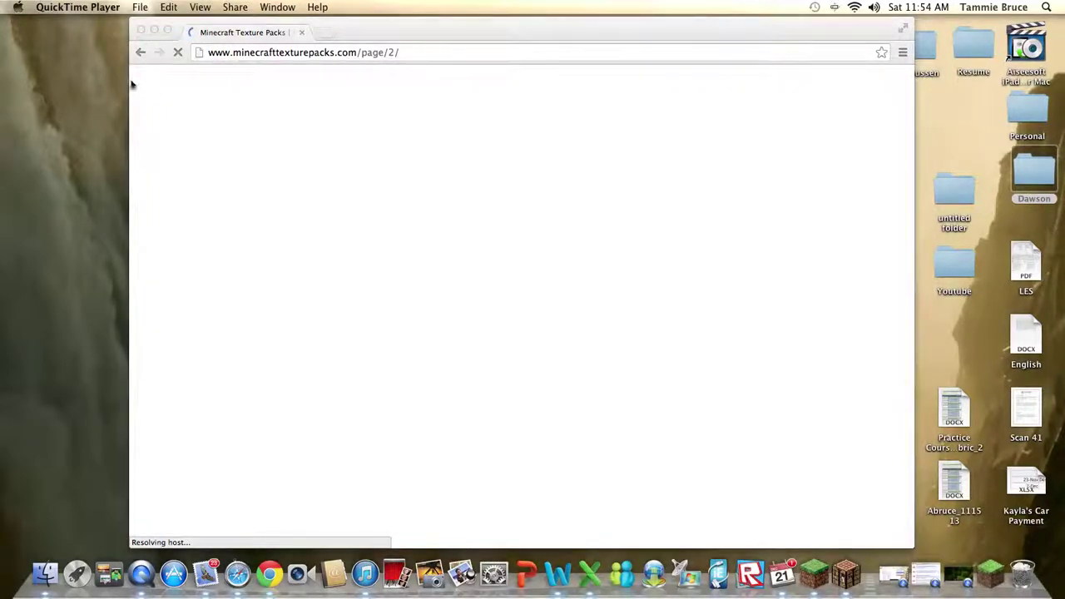
click(171, 27)
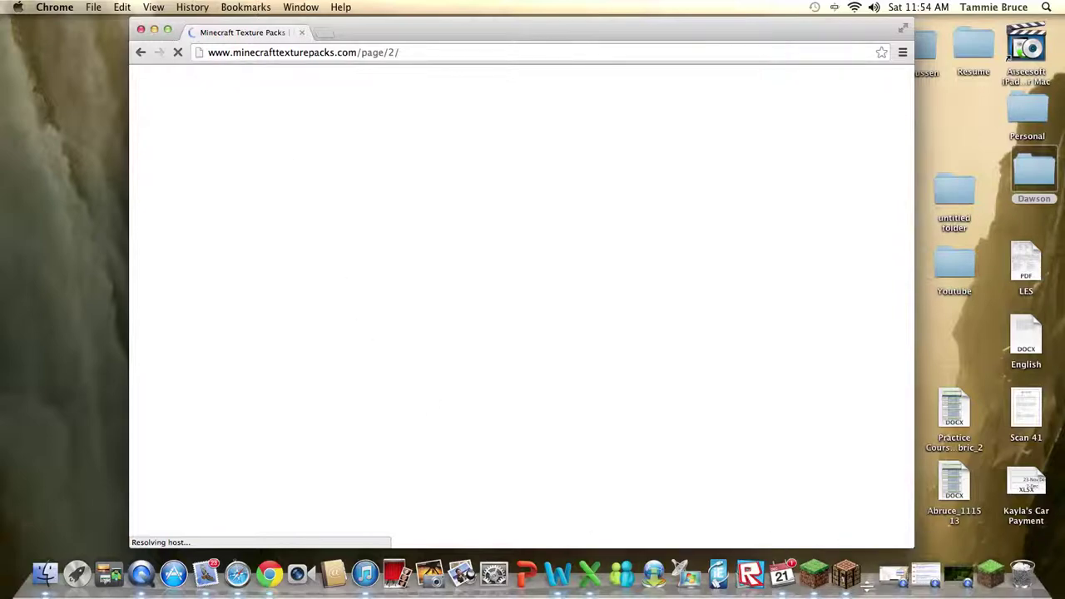
In Minecraft, open Options > Resource Packs > Open resource pack folder, then close the game.
click(841, 572)
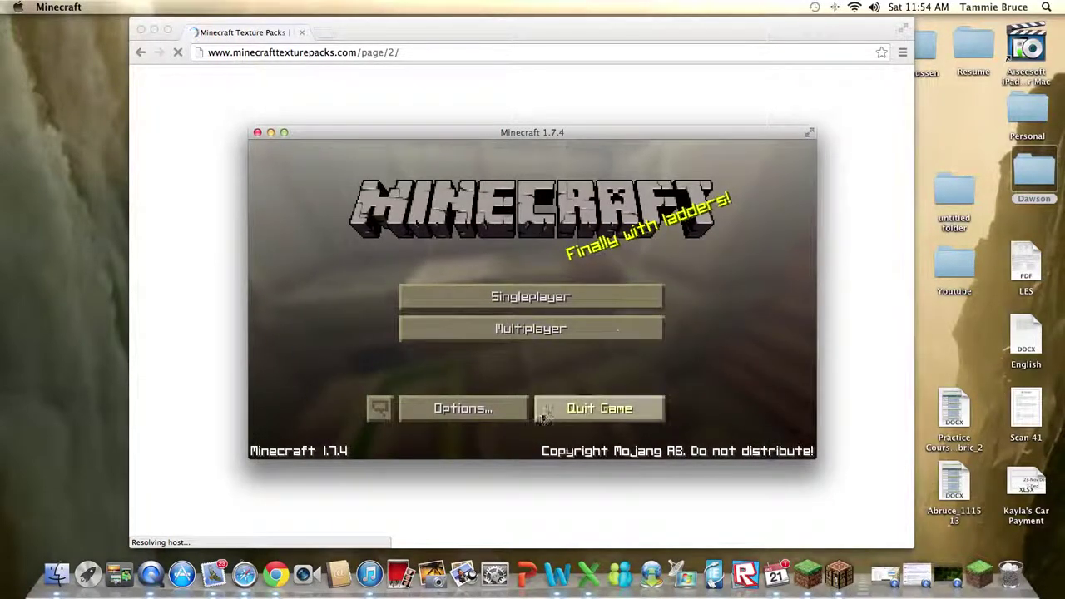
click(502, 408)
click(487, 392)
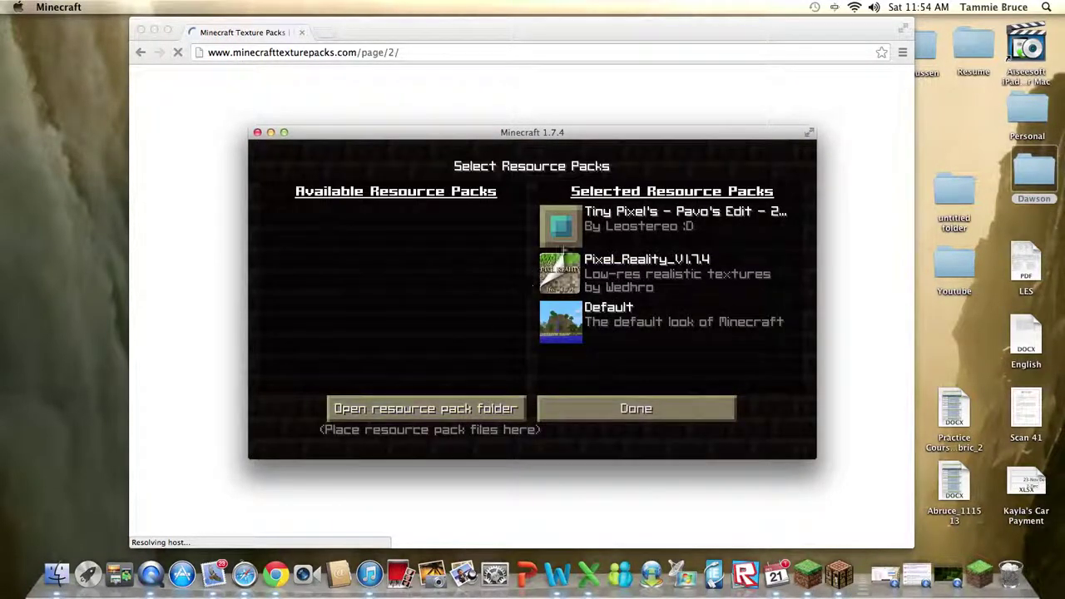
click(413, 416)
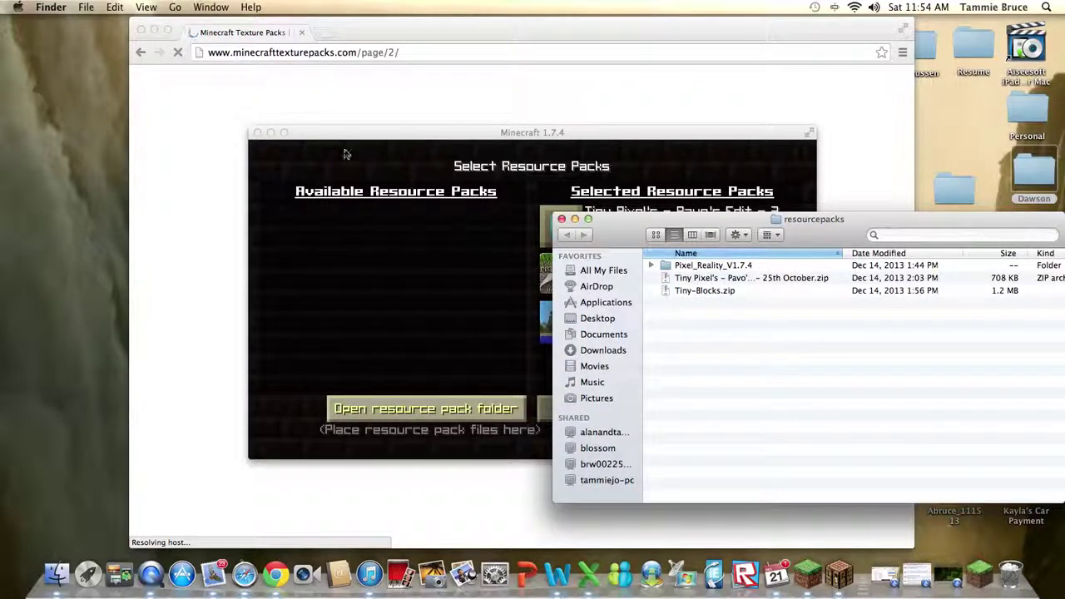
click(259, 132)
Scroll to the bottom of page 2 and follow the page 3 link.
click(405, 166)
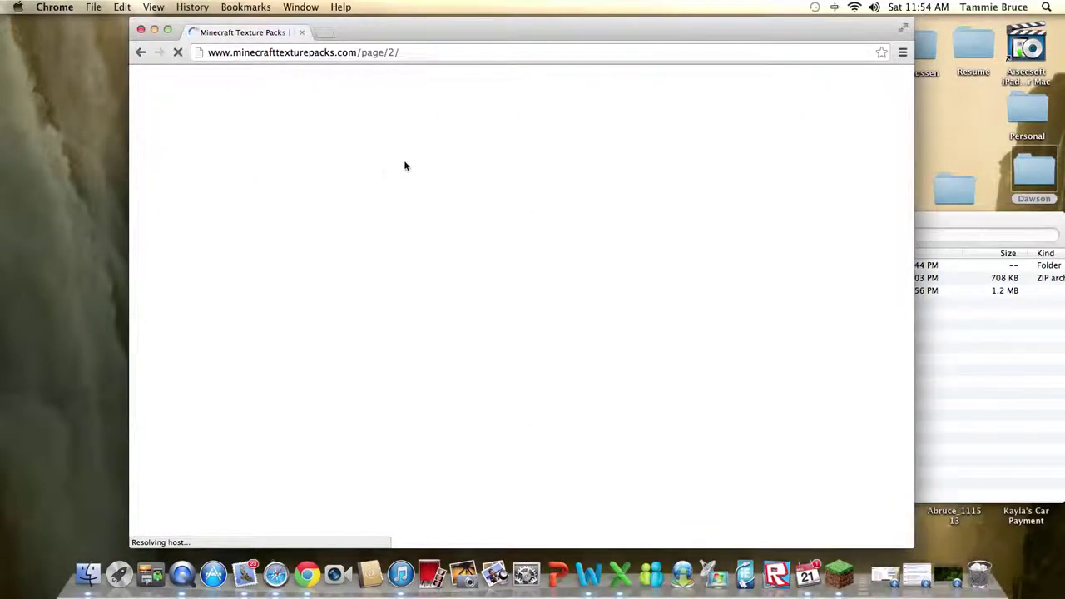
click(340, 52)
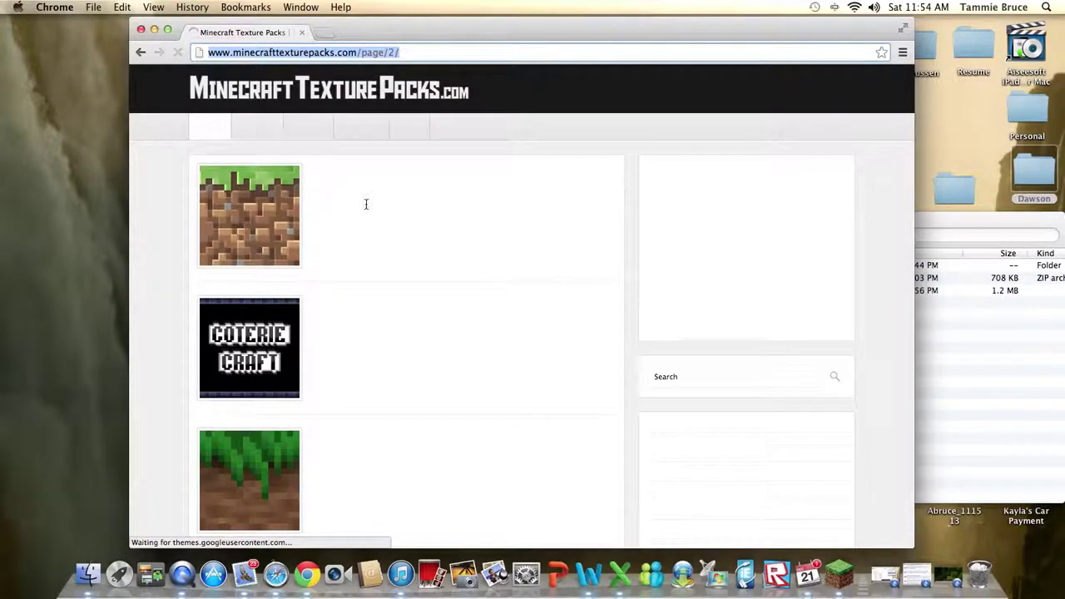
scroll(366, 204, down, 5)
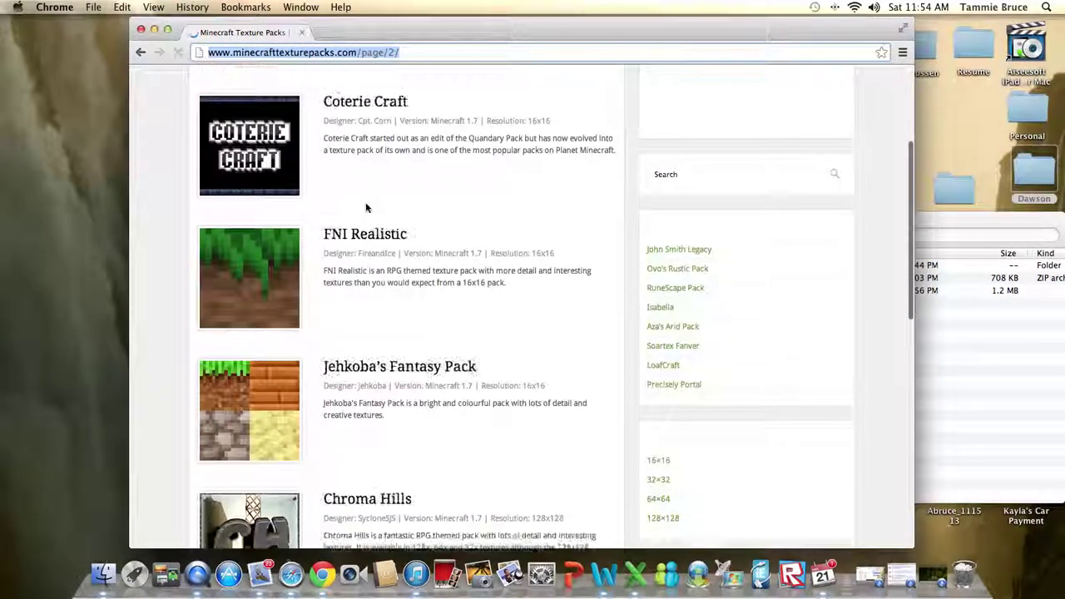
scroll(367, 199, down, 5)
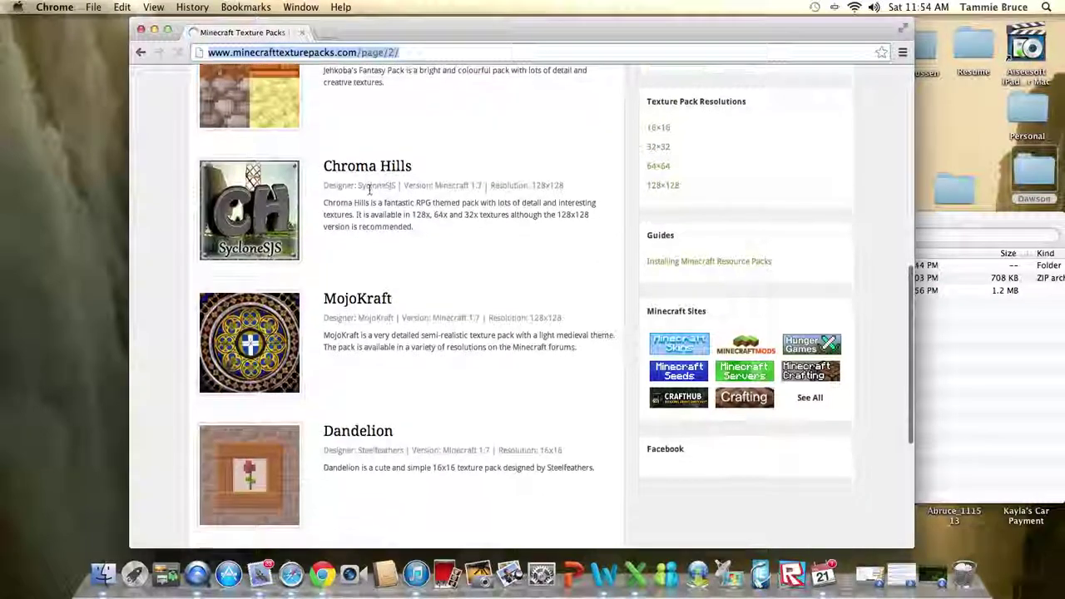
scroll(383, 316, down, 1)
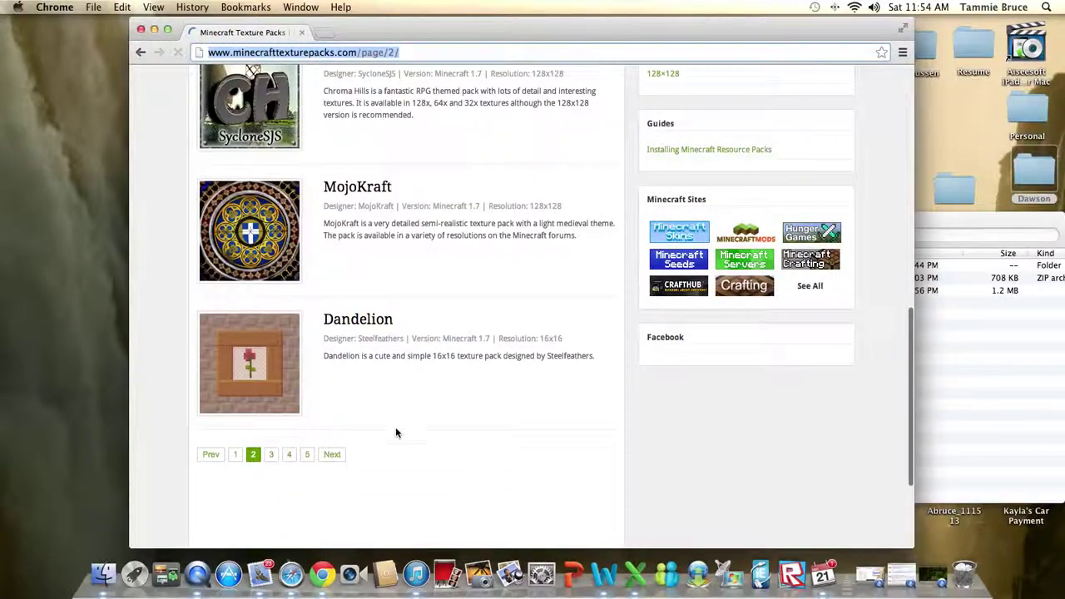
click(271, 454)
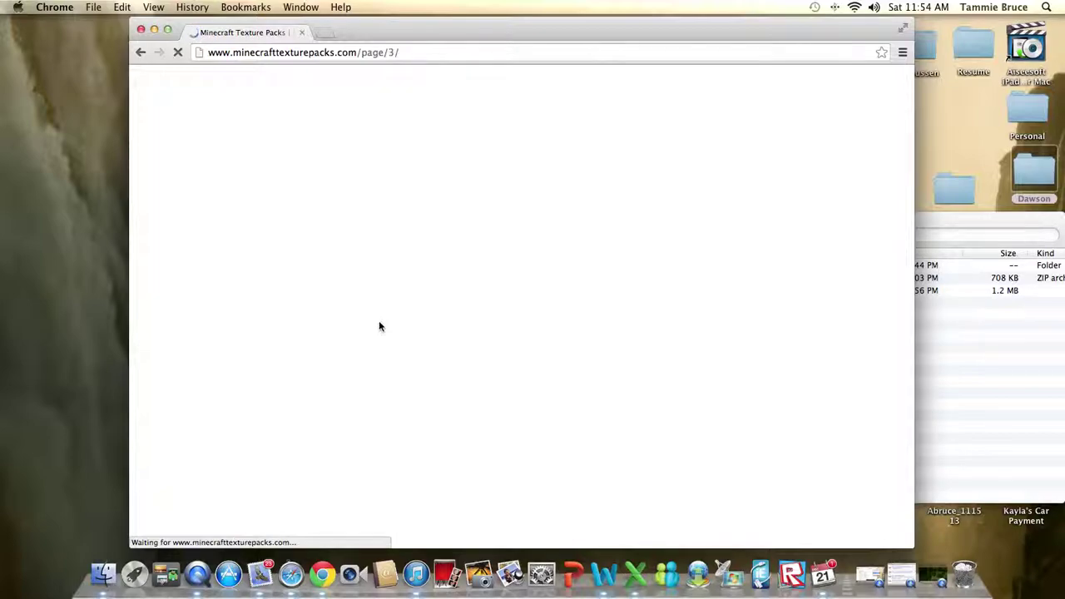
click(1005, 502)
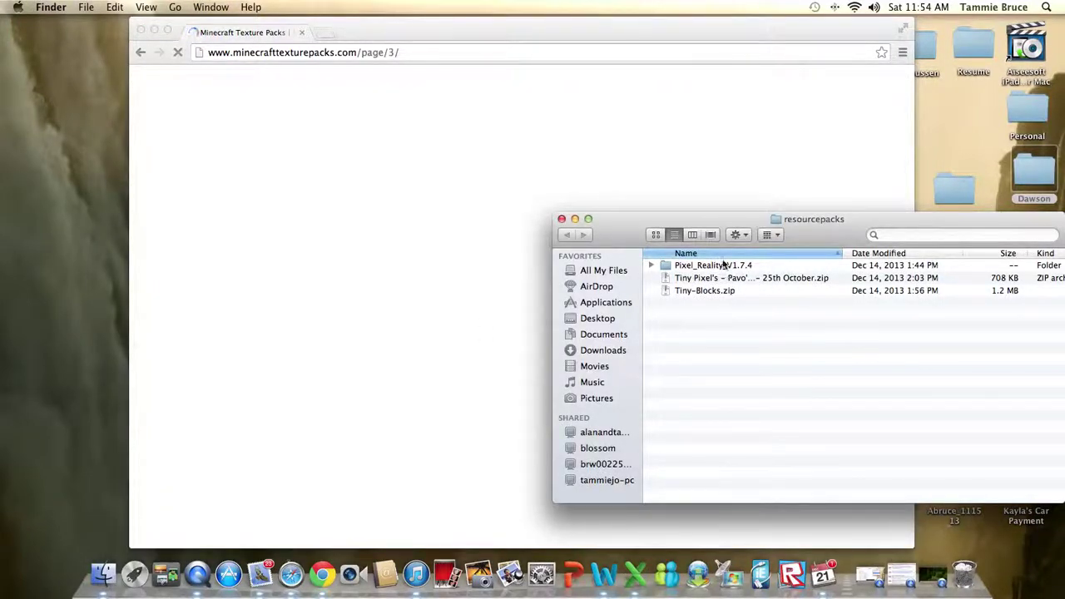
click(672, 279)
click(674, 291)
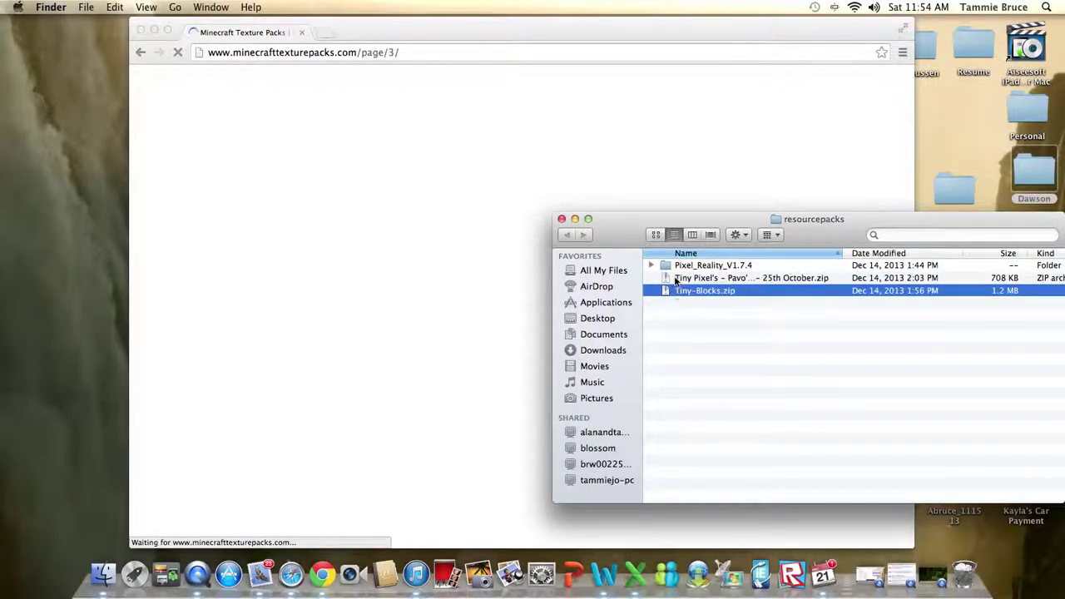
click(672, 279)
click(672, 327)
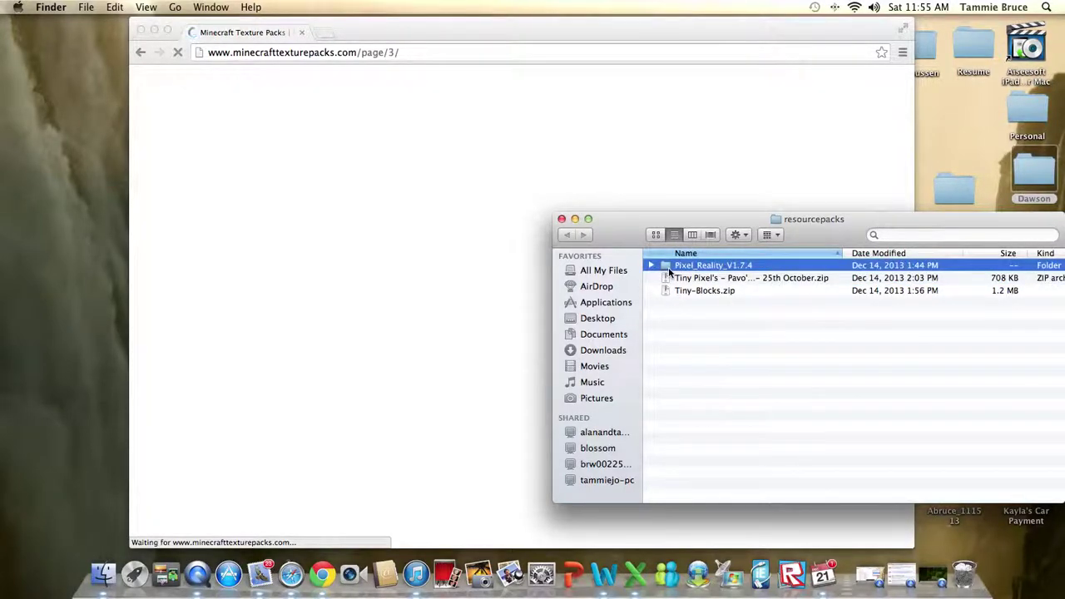
double_click(671, 267)
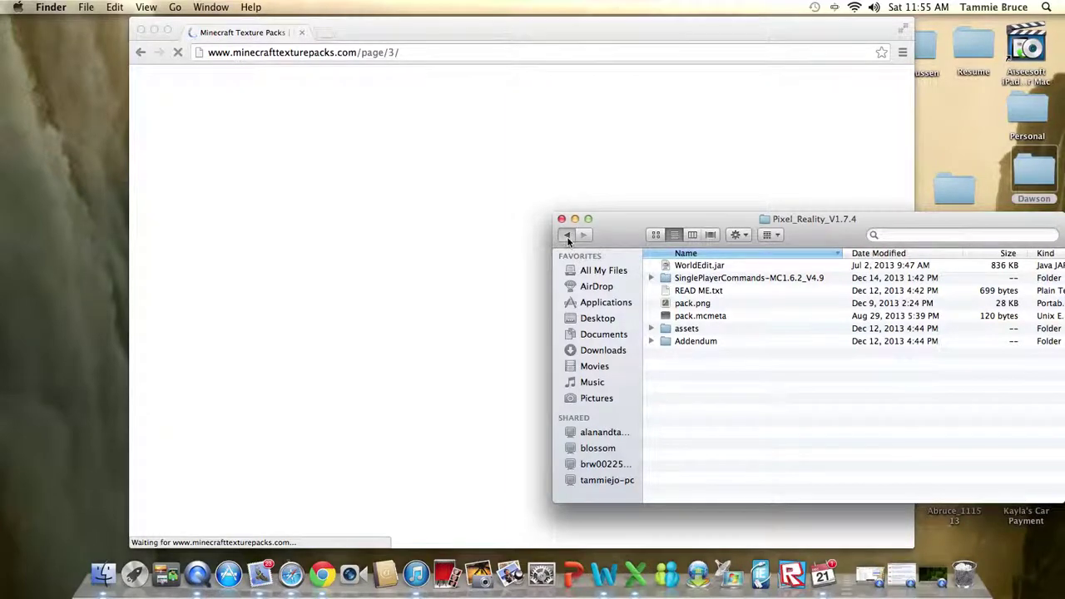
click(566, 235)
click(649, 264)
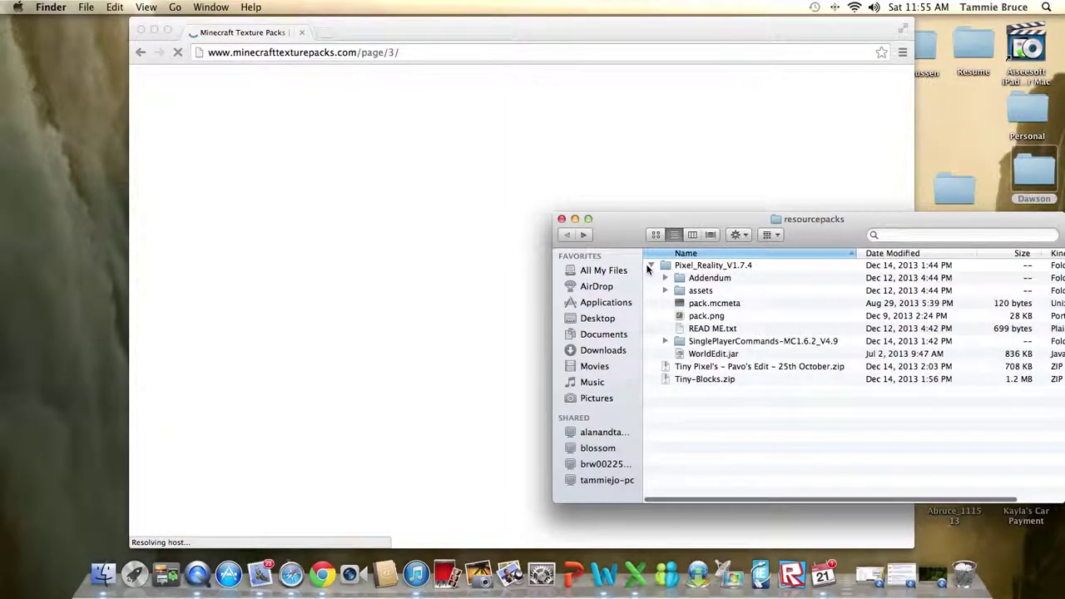
click(649, 265)
click(402, 184)
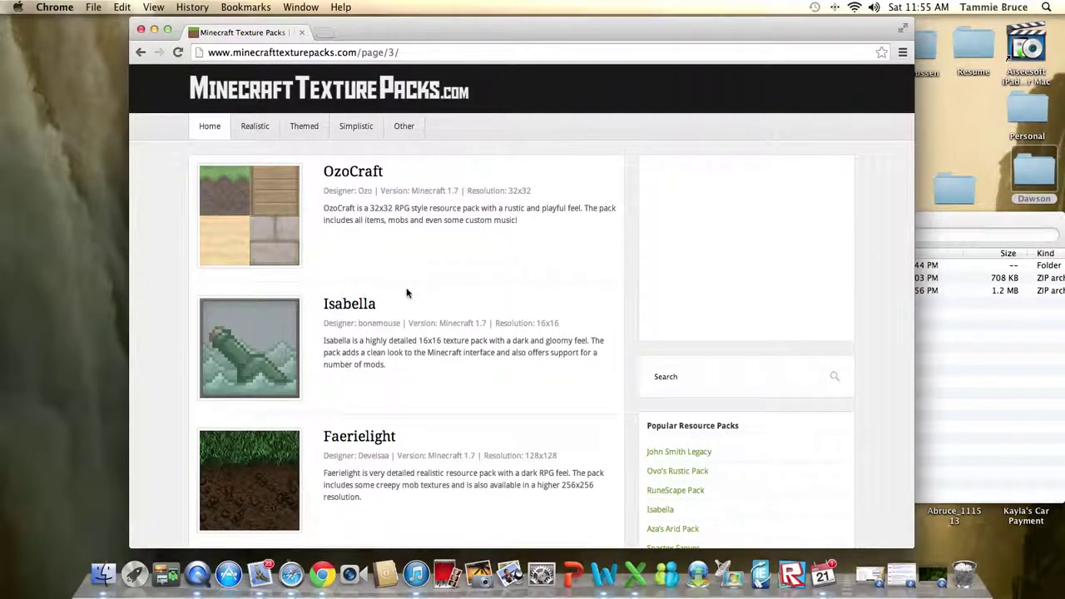
Scroll down page 3 and go to page 4 of the pack listings.
scroll(491, 363, down, 2)
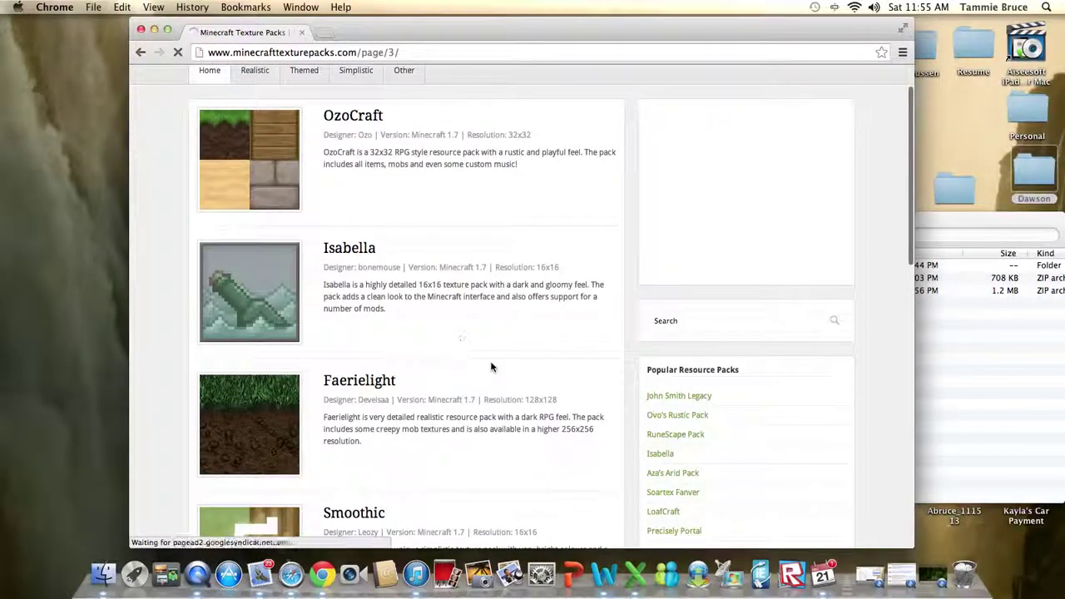
scroll(491, 366, down, 5)
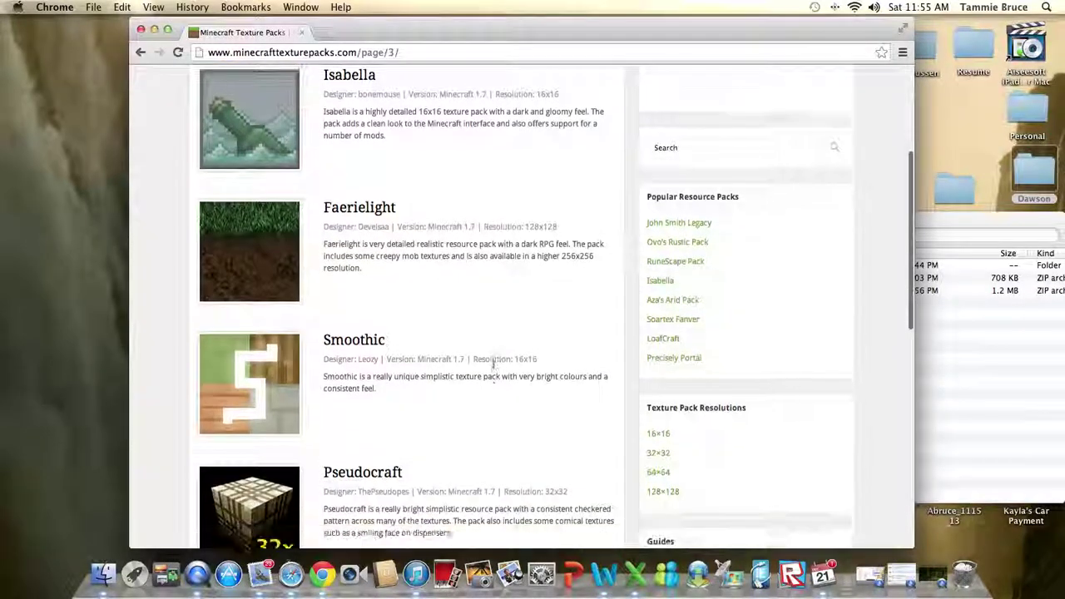
scroll(493, 367, down, 8)
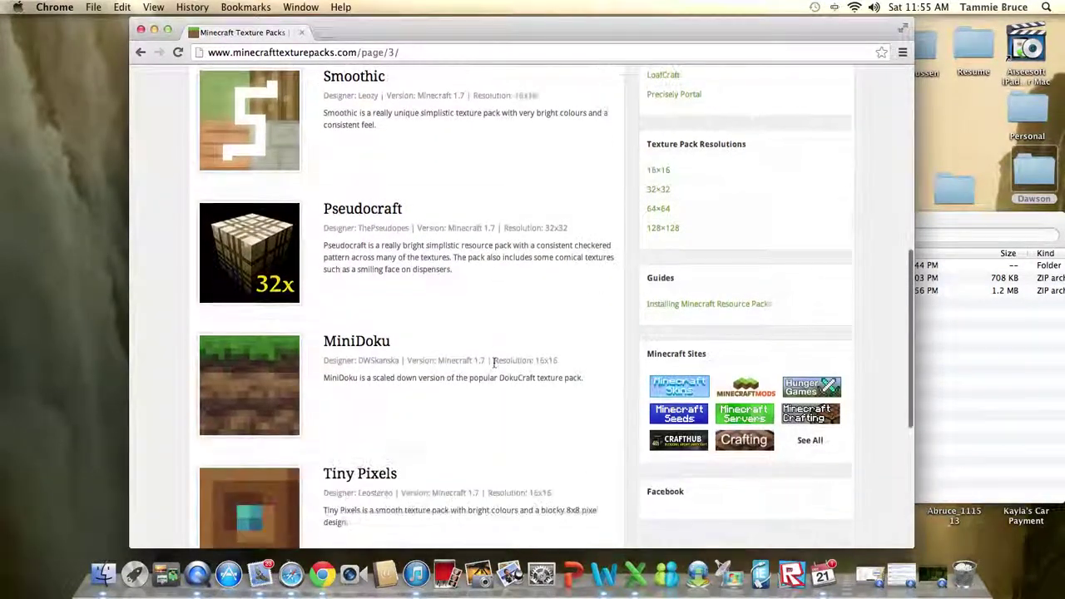
scroll(494, 368, down, 2)
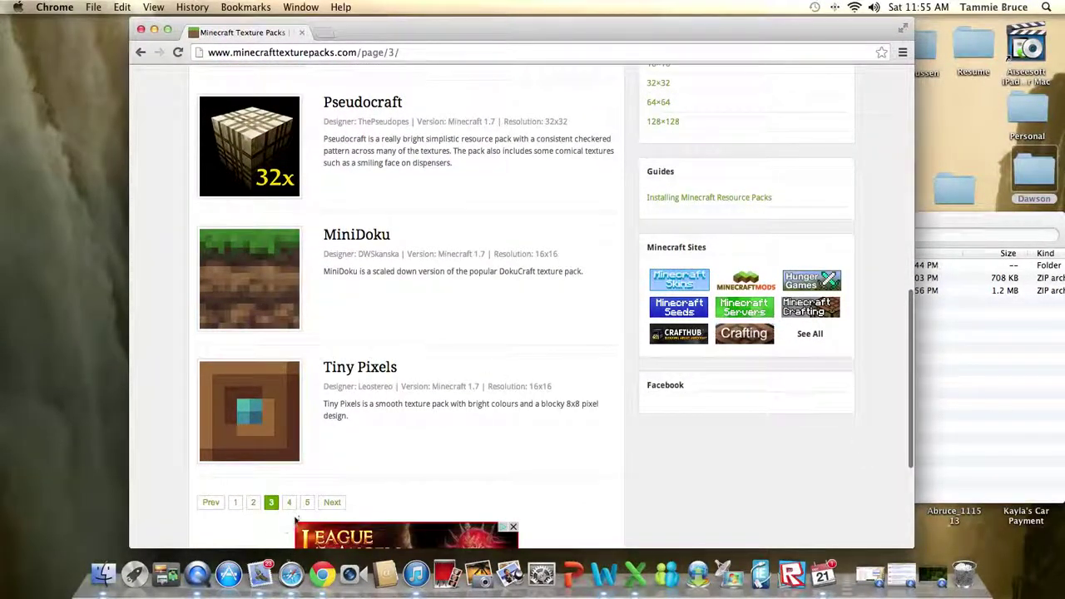
click(290, 503)
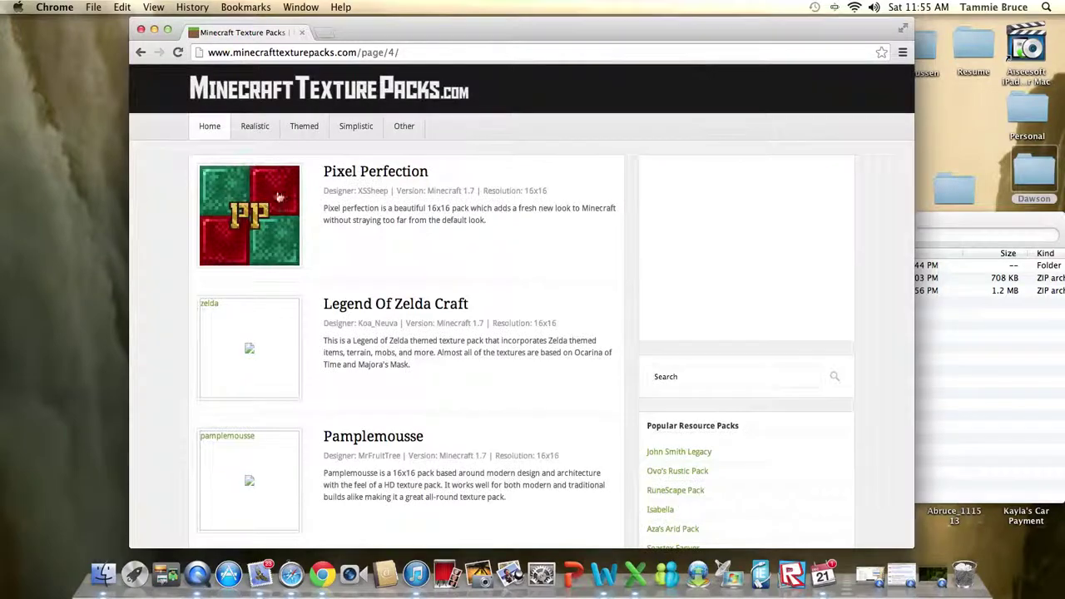
Scroll down page 4, go to page 5, and bring the resourcepacks folder forward.
scroll(523, 360, down, 3)
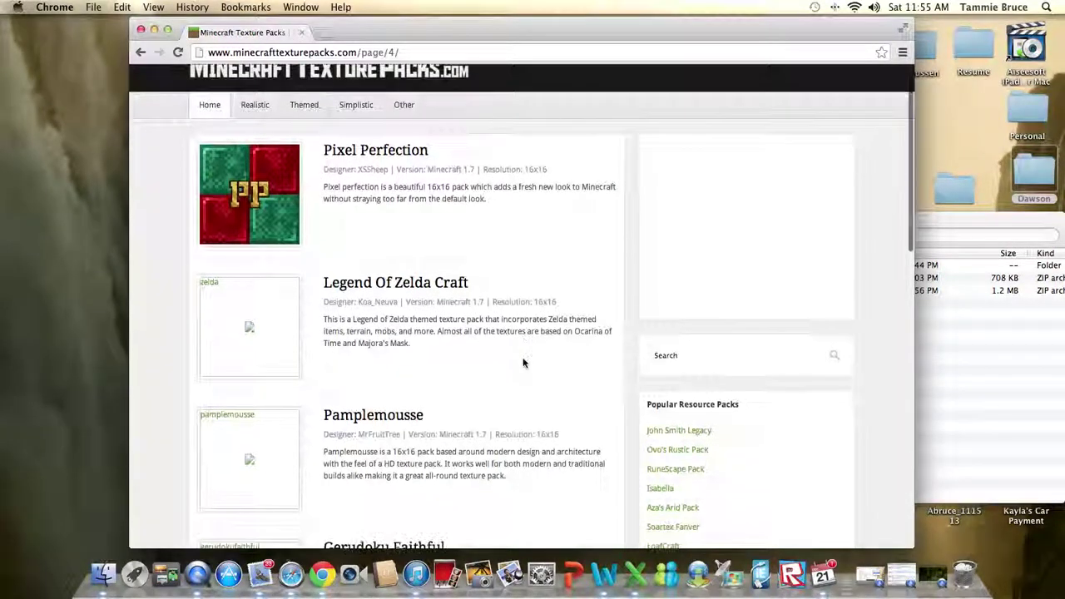
scroll(524, 363, down, 10)
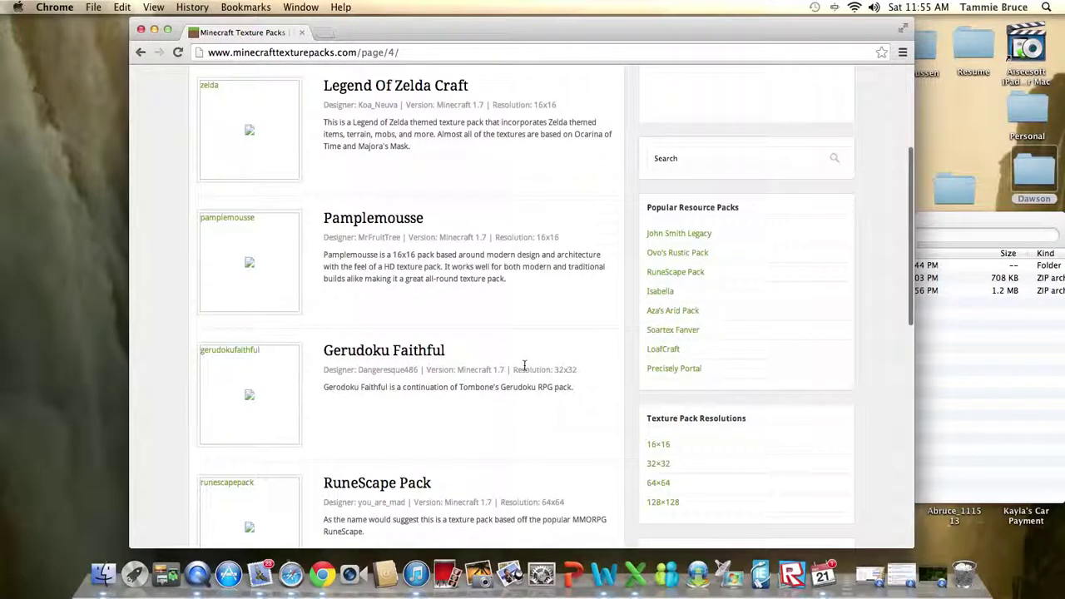
scroll(524, 370, down, 7)
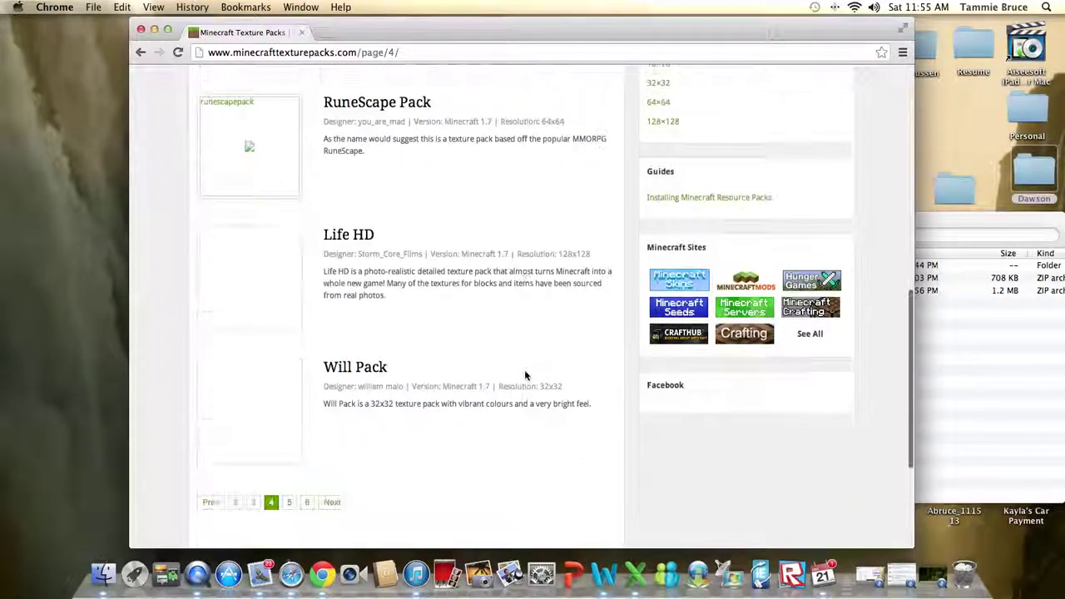
click(289, 503)
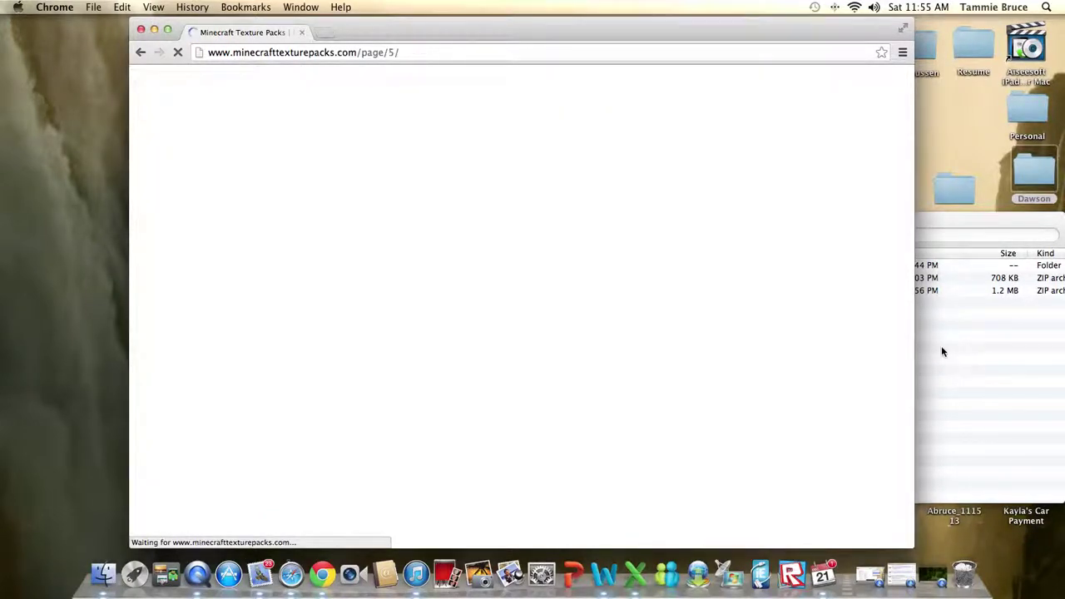
click(941, 351)
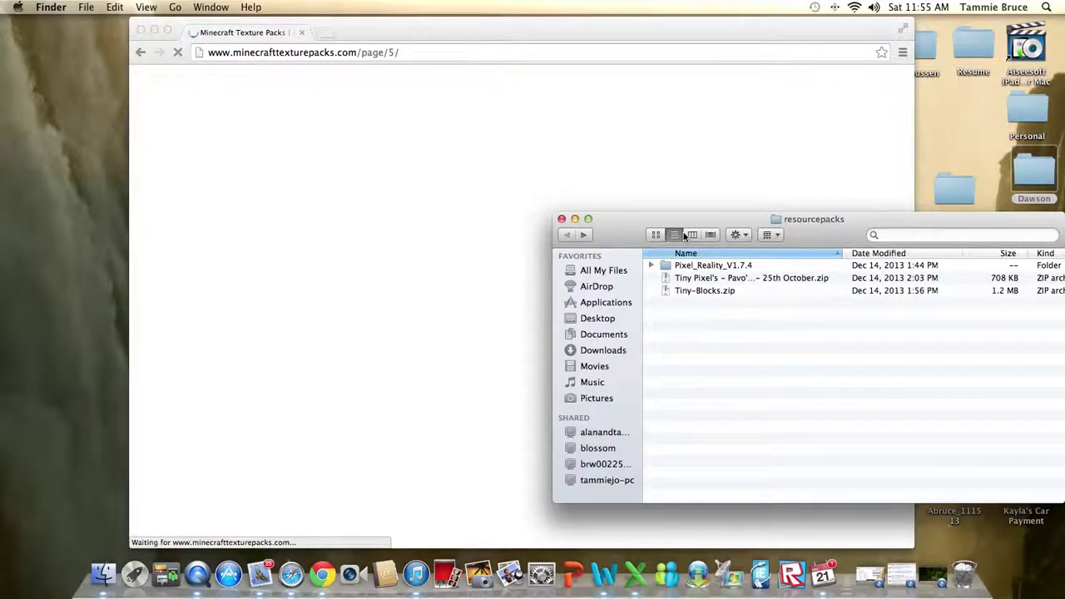
Dismiss the resourcepacks folder's gear Action menu unused and return to page 5 in Chrome.
click(737, 235)
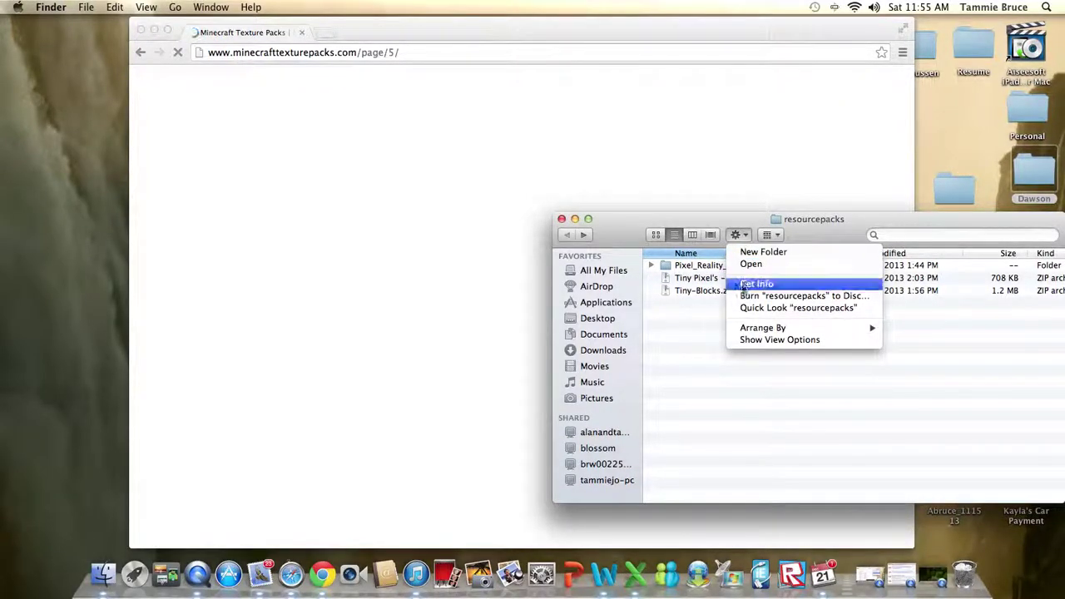
mouse_move(747, 332)
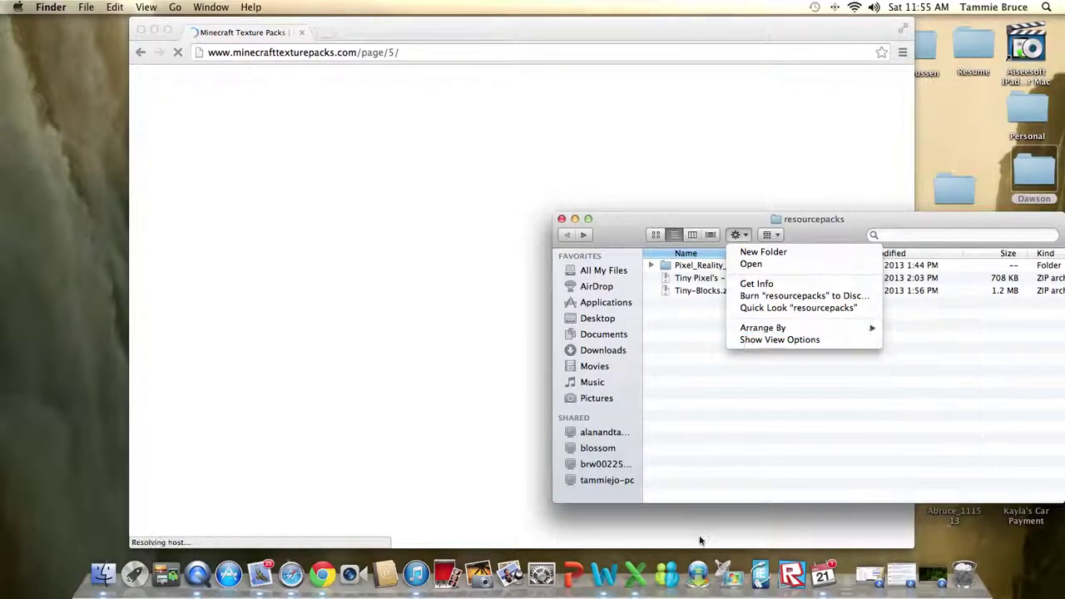
click(456, 328)
click(441, 268)
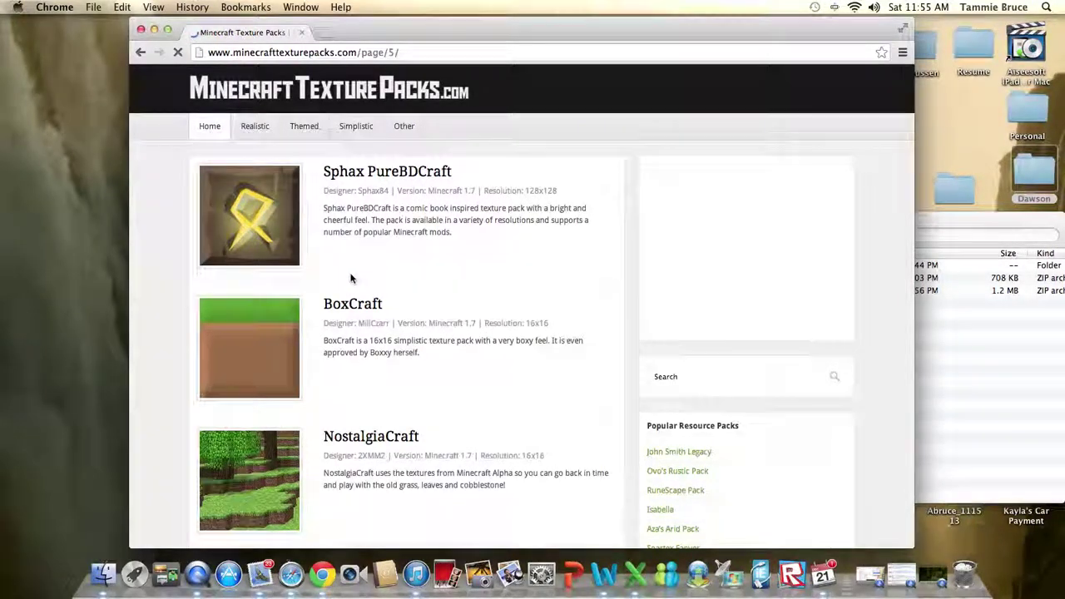
Scroll down page 5 to the Dragon Dance entry and open its pack page.
scroll(351, 283, down, 1)
scroll(349, 287, down, 3)
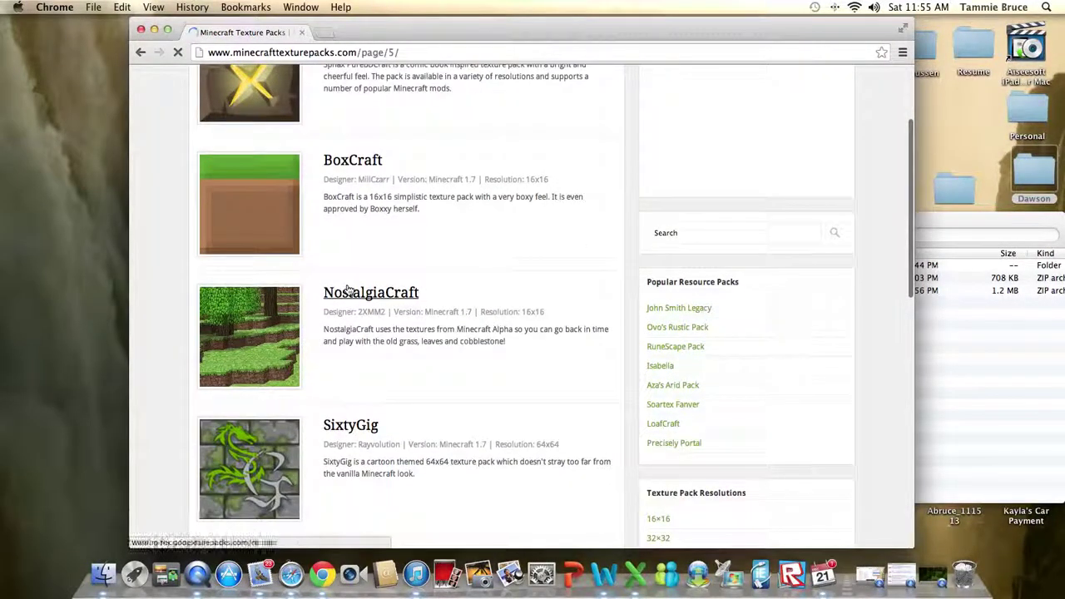
scroll(347, 290, down, 6)
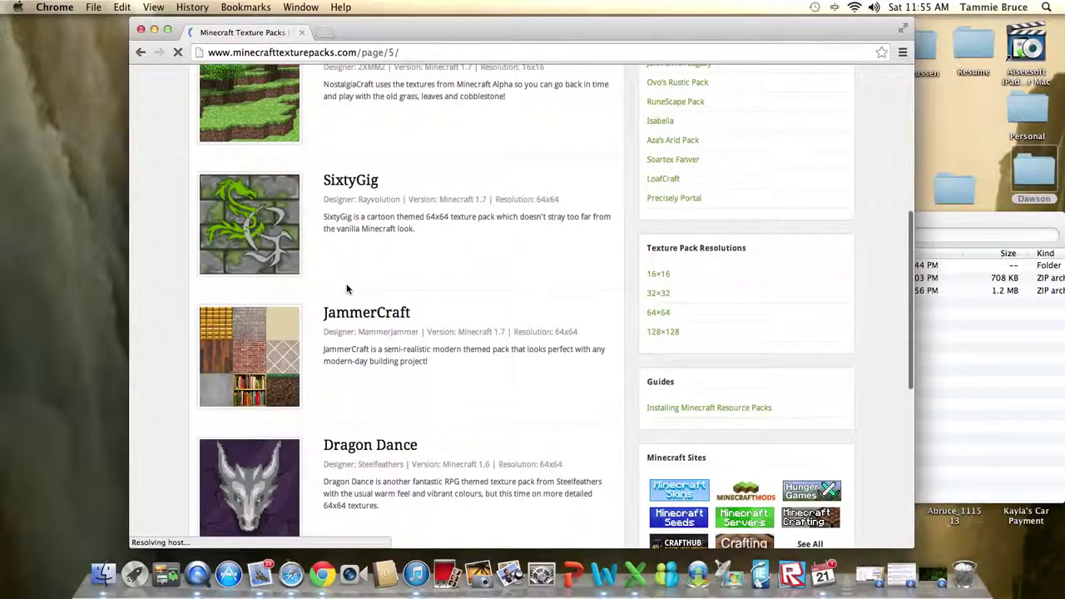
scroll(346, 289, down, 5)
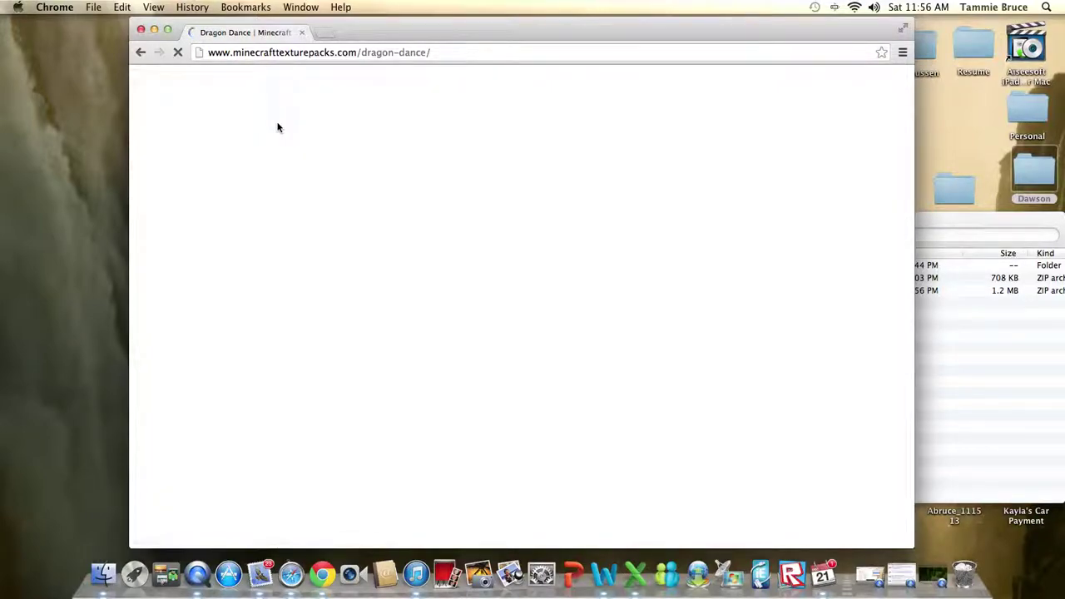
Scroll to the Download button and download the Dragon Dance pack as DragonDance_2.zip.
key(super+Tab)
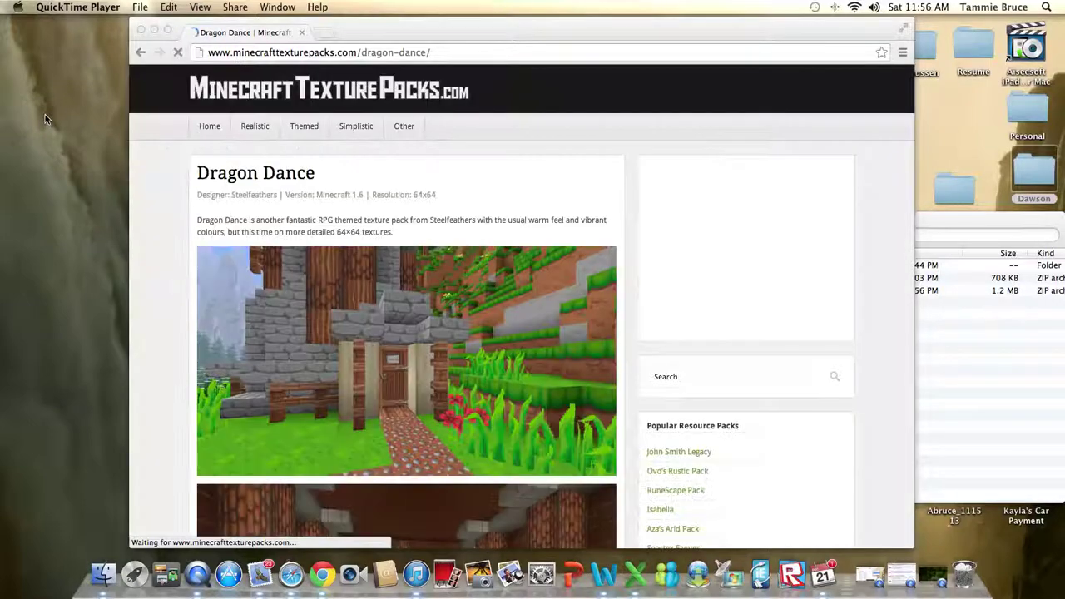
scroll(290, 299, down, 5)
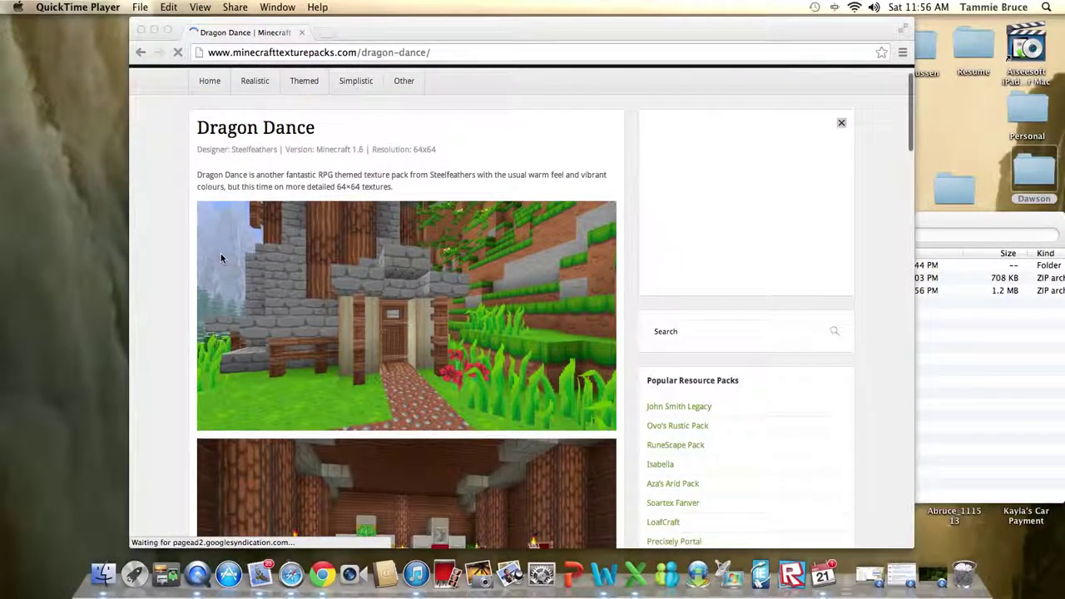
scroll(290, 302, down, 5)
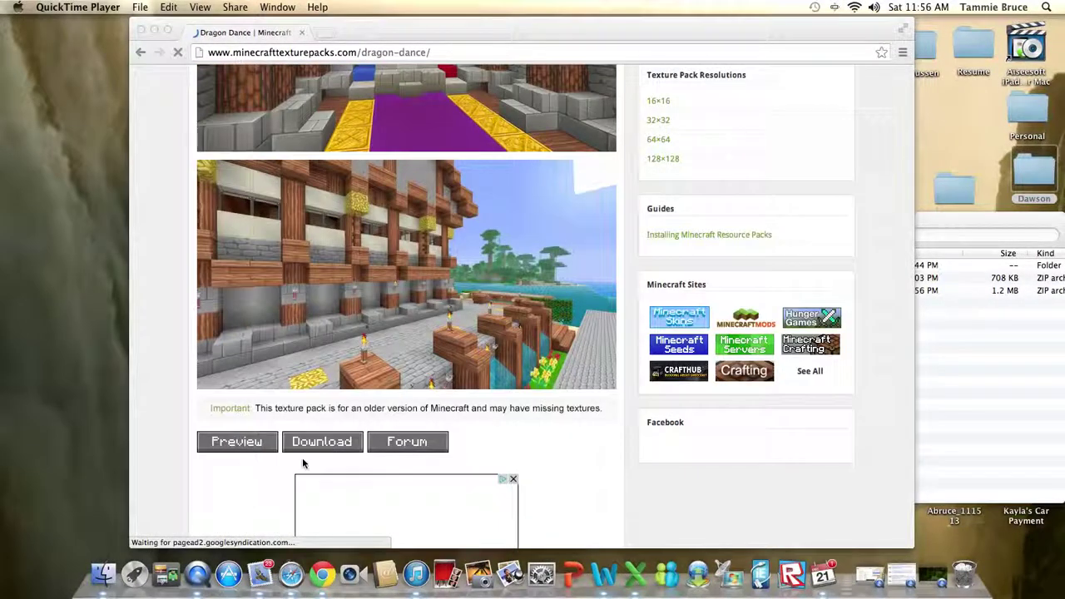
click(304, 442)
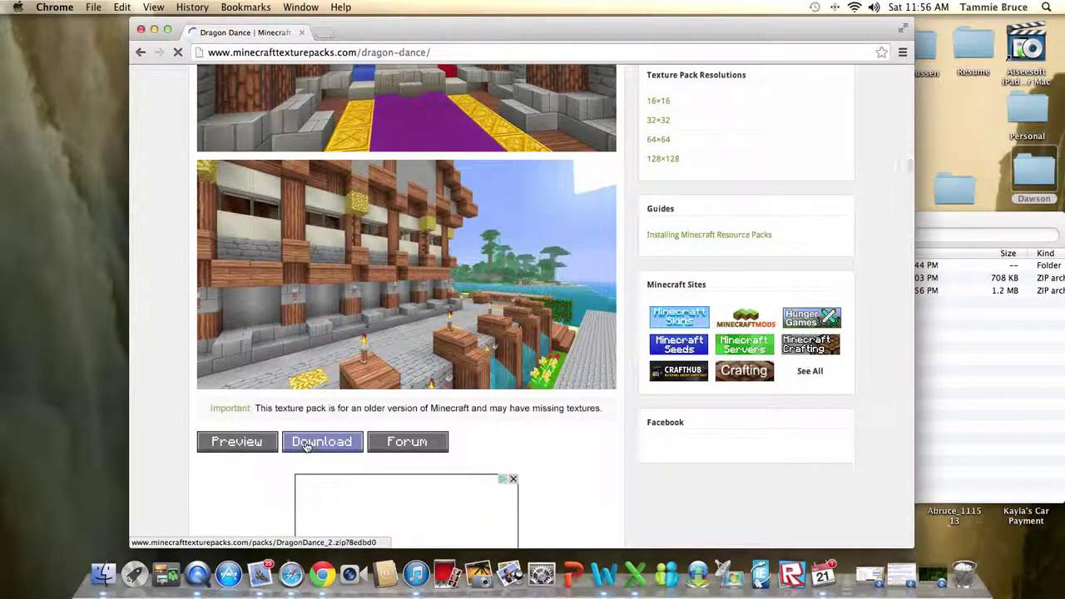
click(305, 446)
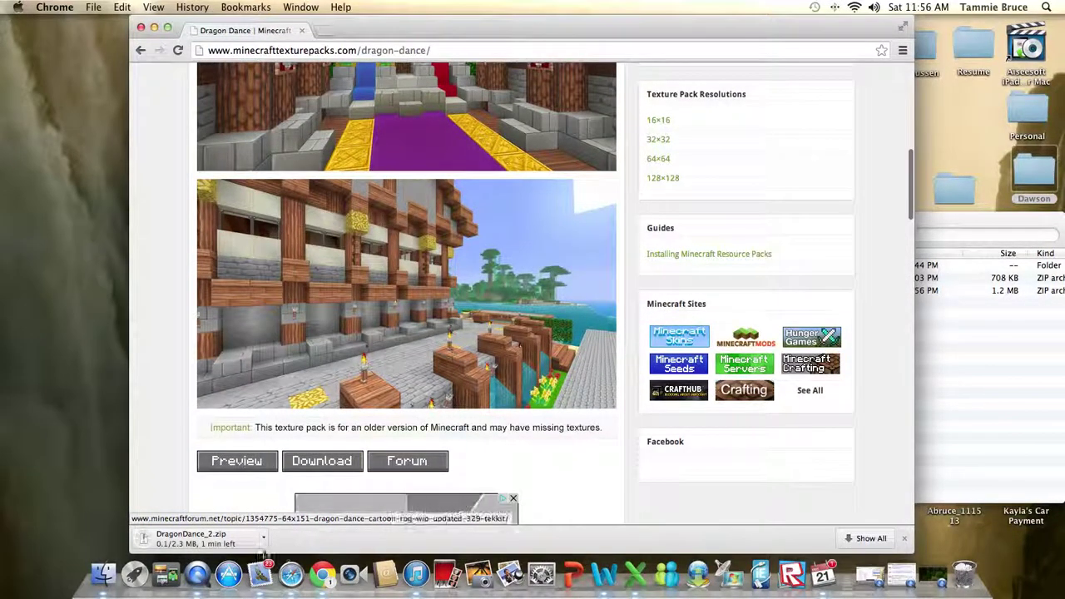
Set the DragonDance_2.zip download to Open When Done and bring the Finder Downloads window forward.
click(240, 539)
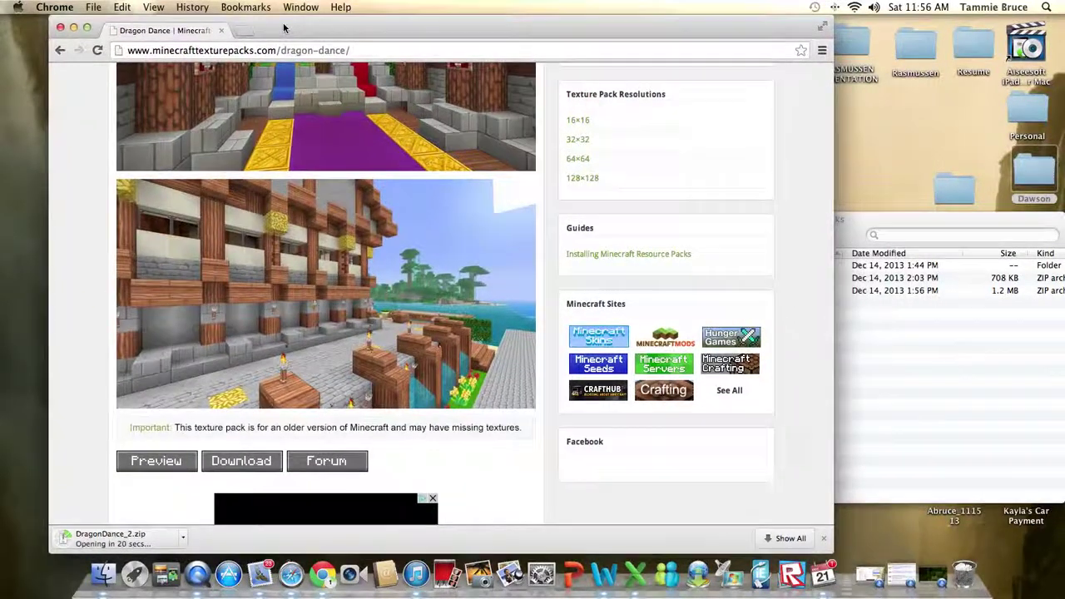
click(183, 536)
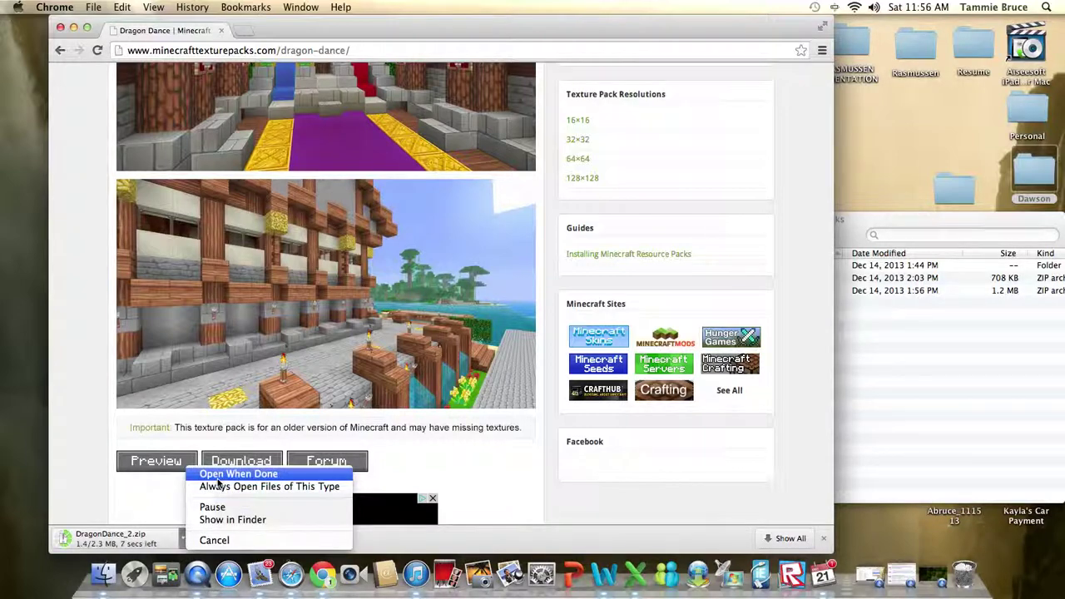
click(217, 476)
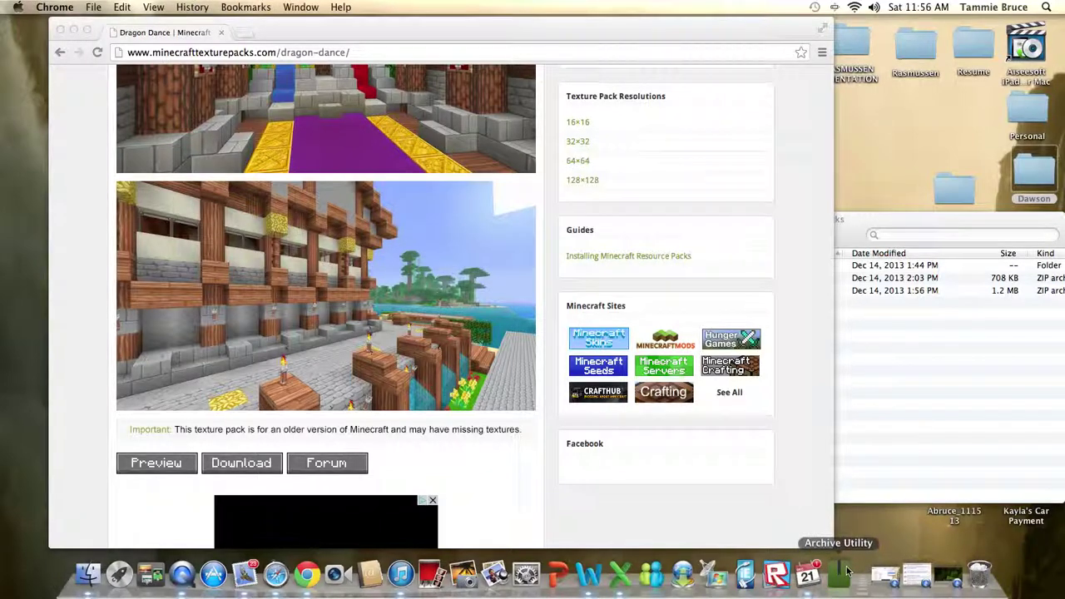
click(881, 456)
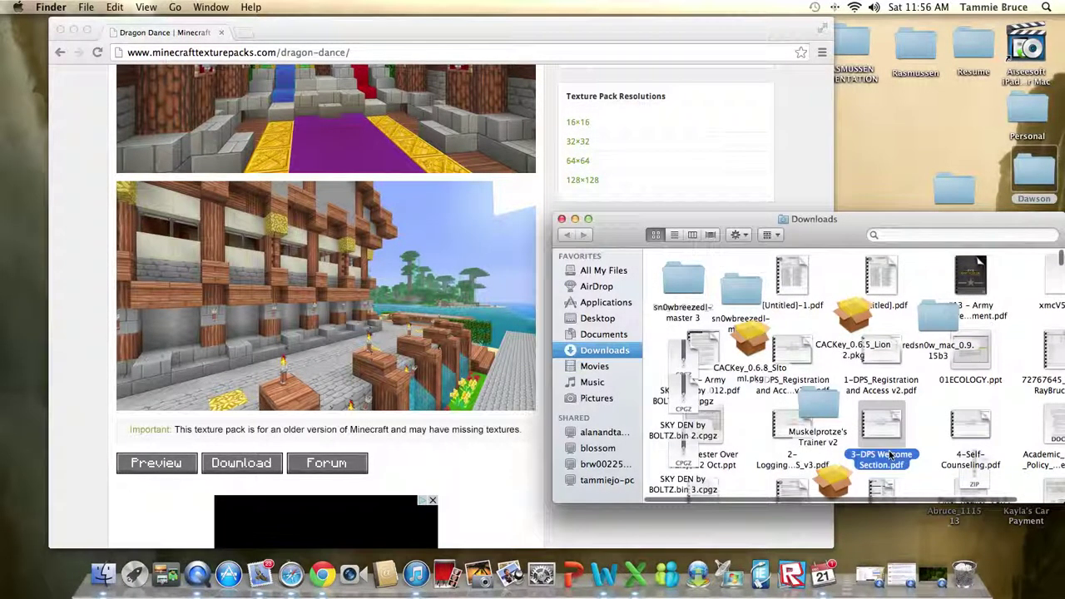
Search Finder for the downloaded 'dragon' pack, then clear the search.
click(749, 422)
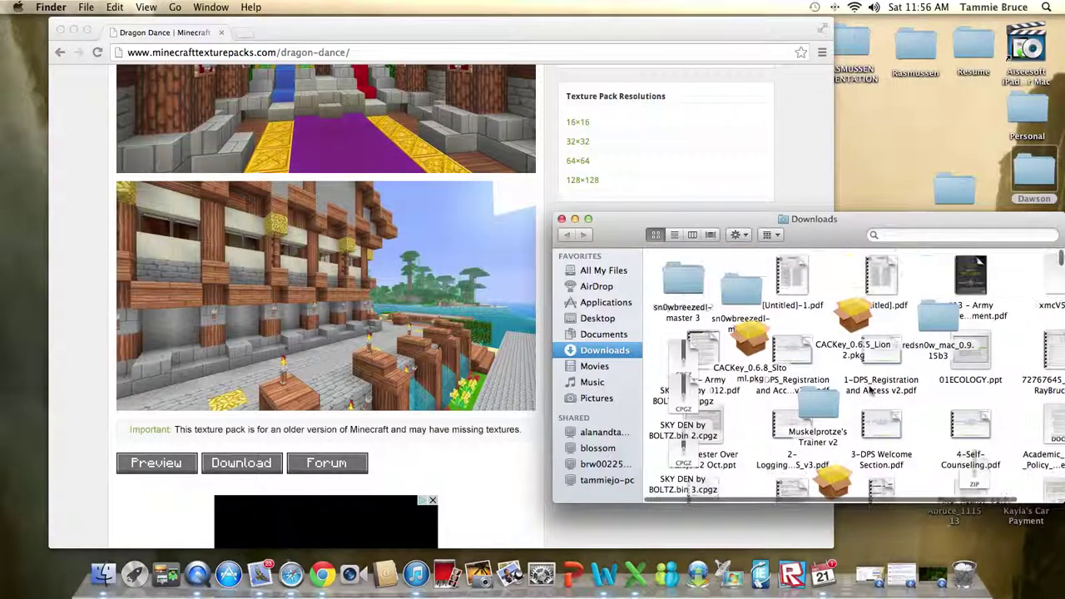
click(997, 236)
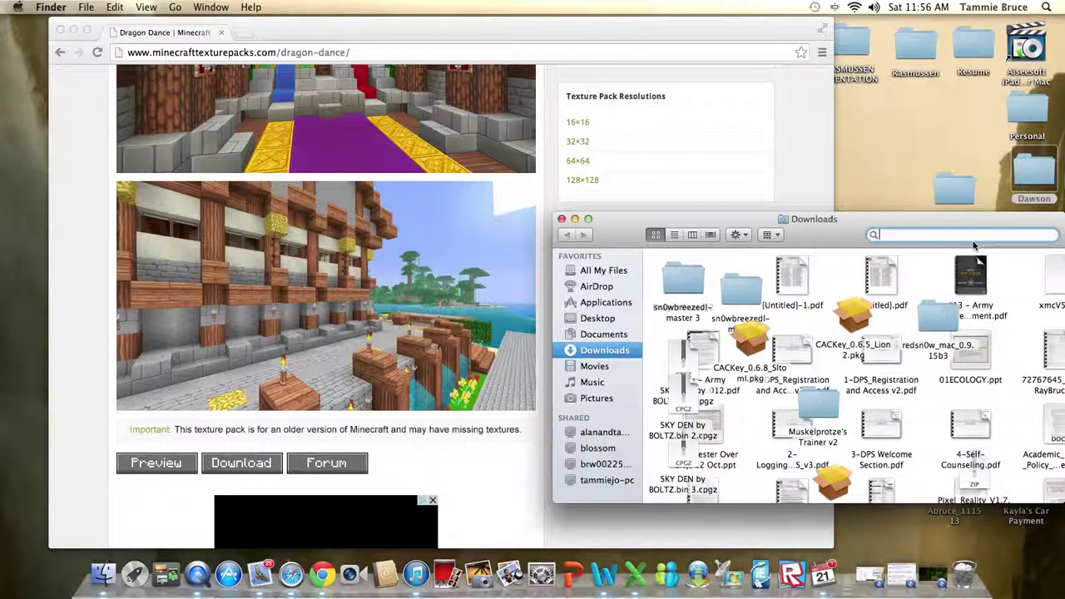
text(dra)
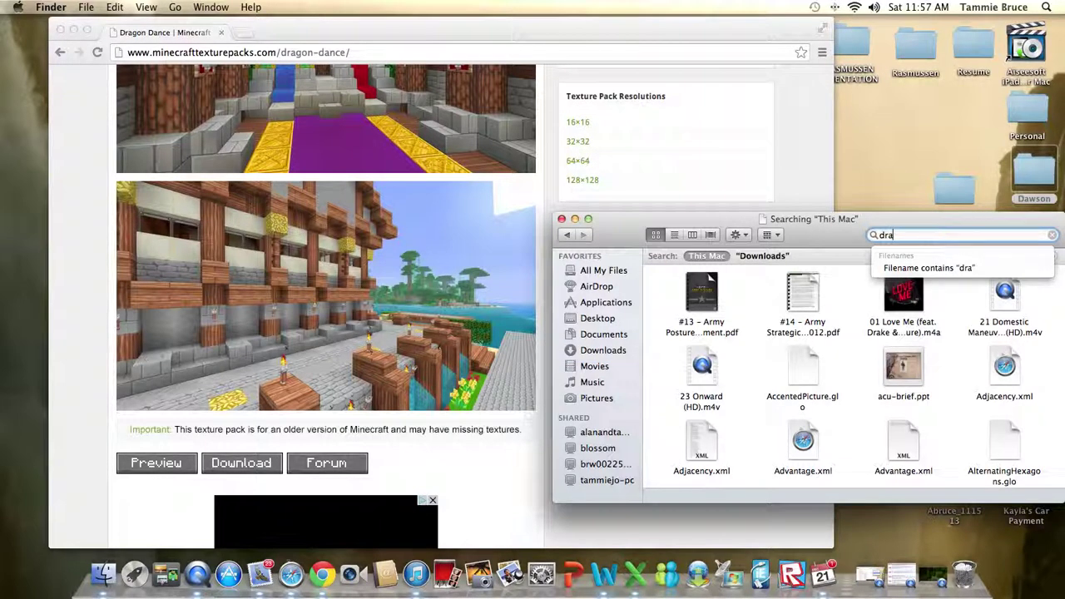
text(gob)
key(BackSpace)
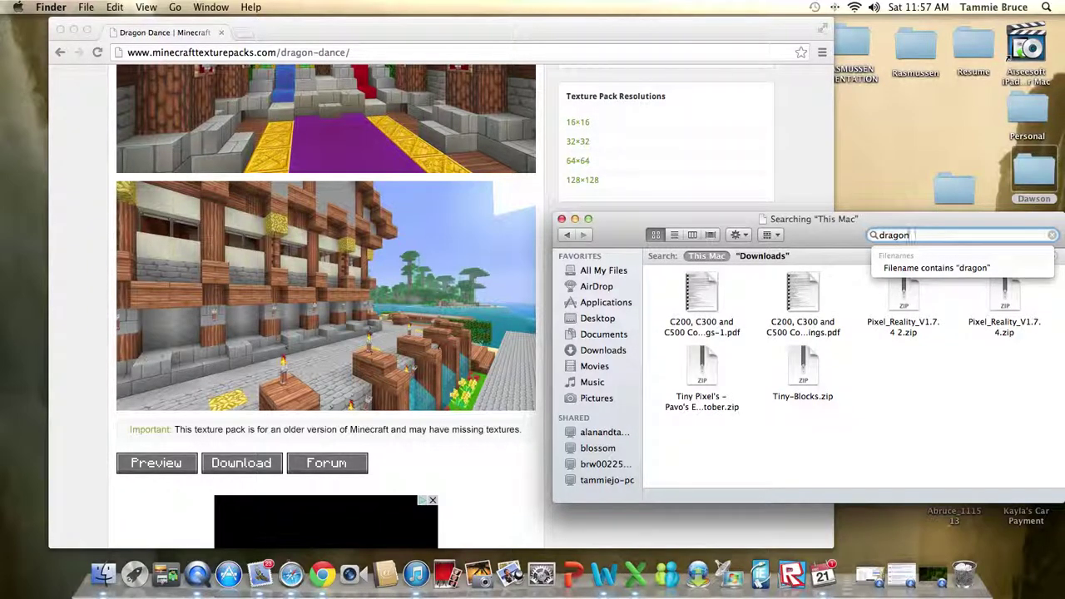
key(BackSpace)
key(BackSpace)
key(BackSpace)
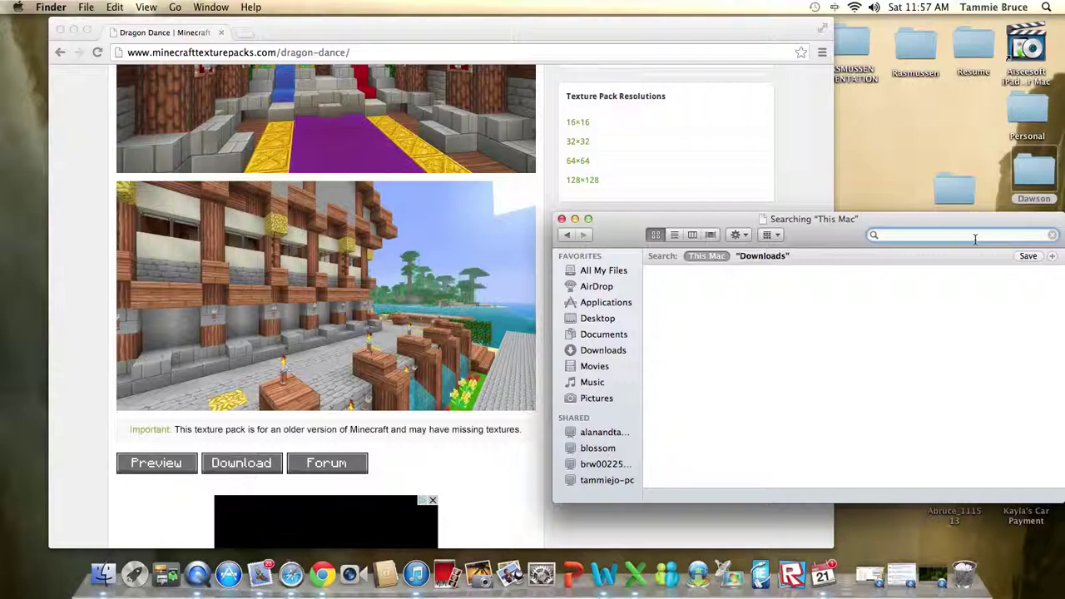
Drag the DragonDance_2 folder from Downloads onto the desktop and minimize Chrome.
click(764, 256)
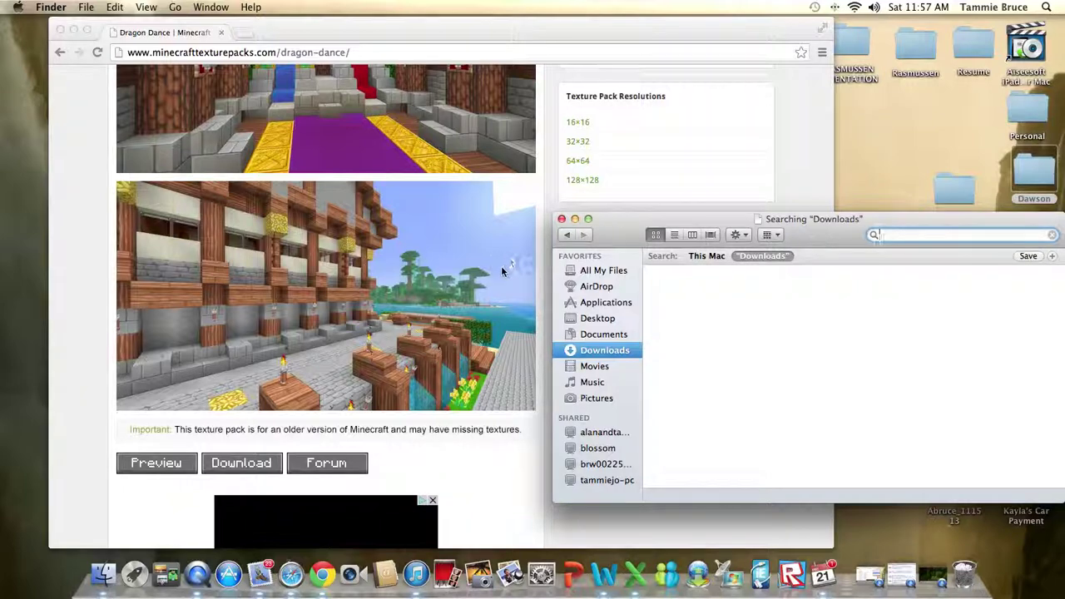
scroll(484, 281, down, 3)
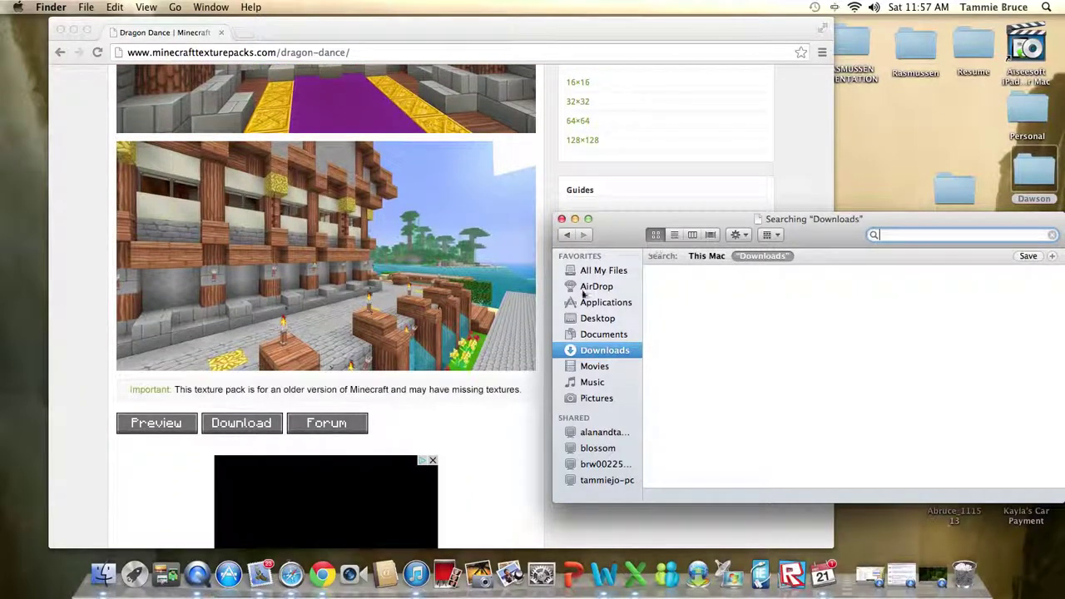
click(597, 350)
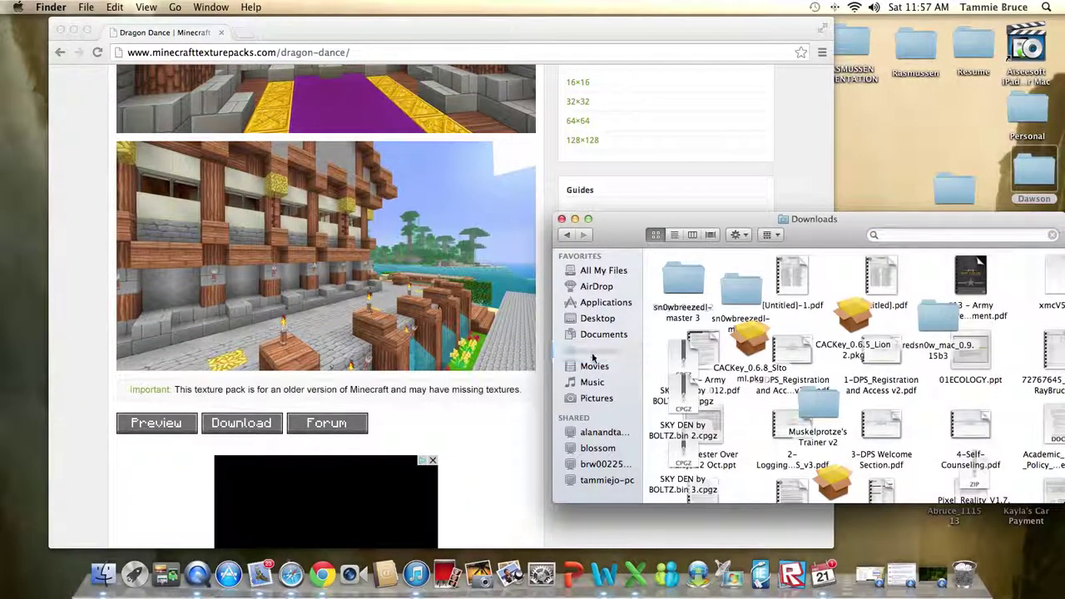
click(685, 287)
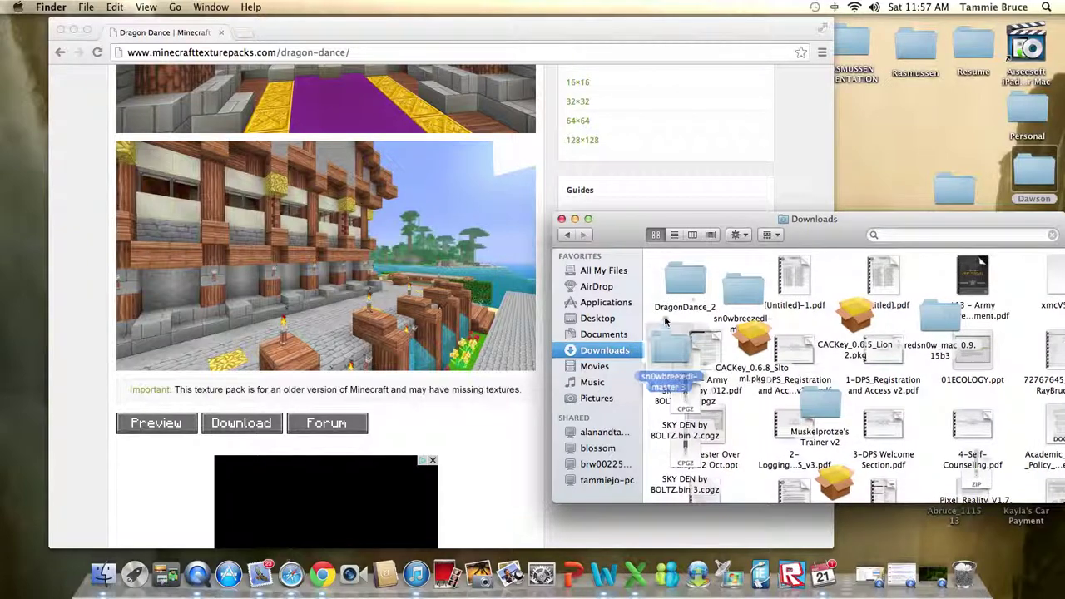
mouse_move(689, 295)
mouse_down()
mouse_move(662, 283)
mouse_move(915, 95)
mouse_move(903, 162)
mouse_move(908, 148)
mouse_up()
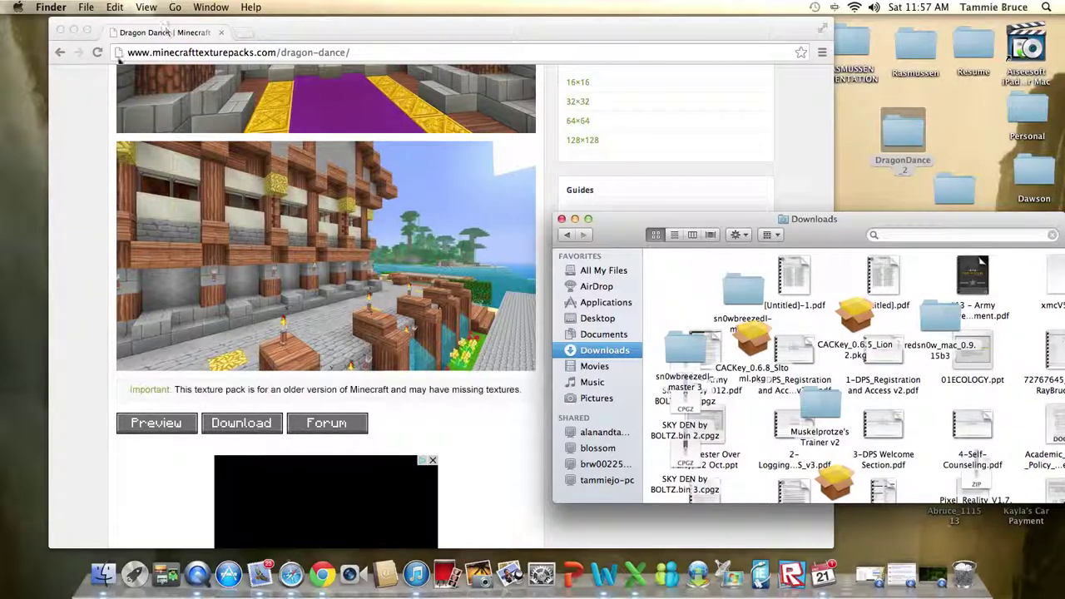
click(73, 30)
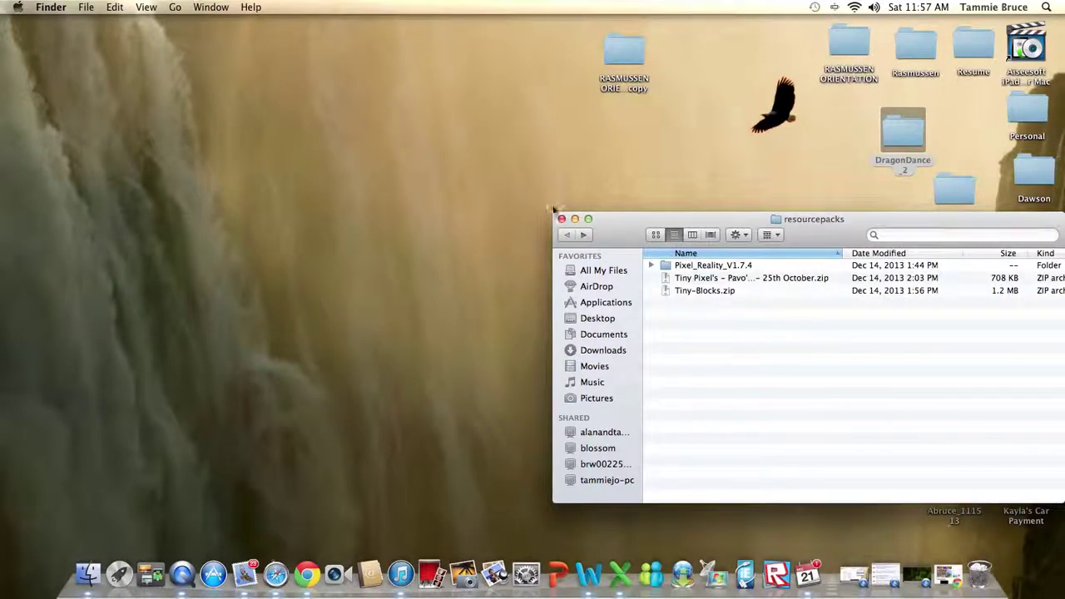
Drag DragonDance_2 from the desktop into the resourcepacks folder, then close that window.
mouse_move(706, 219)
mouse_down()
mouse_move(522, 173)
mouse_move(476, 177)
mouse_up()
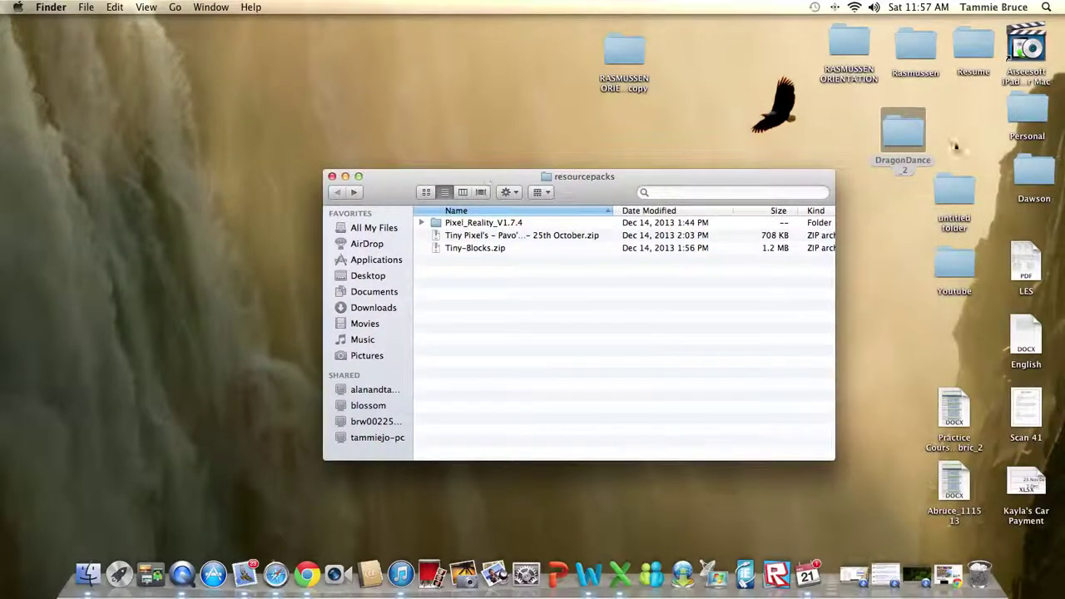
mouse_move(912, 129)
mouse_down()
mouse_move(832, 212)
mouse_move(495, 262)
mouse_up()
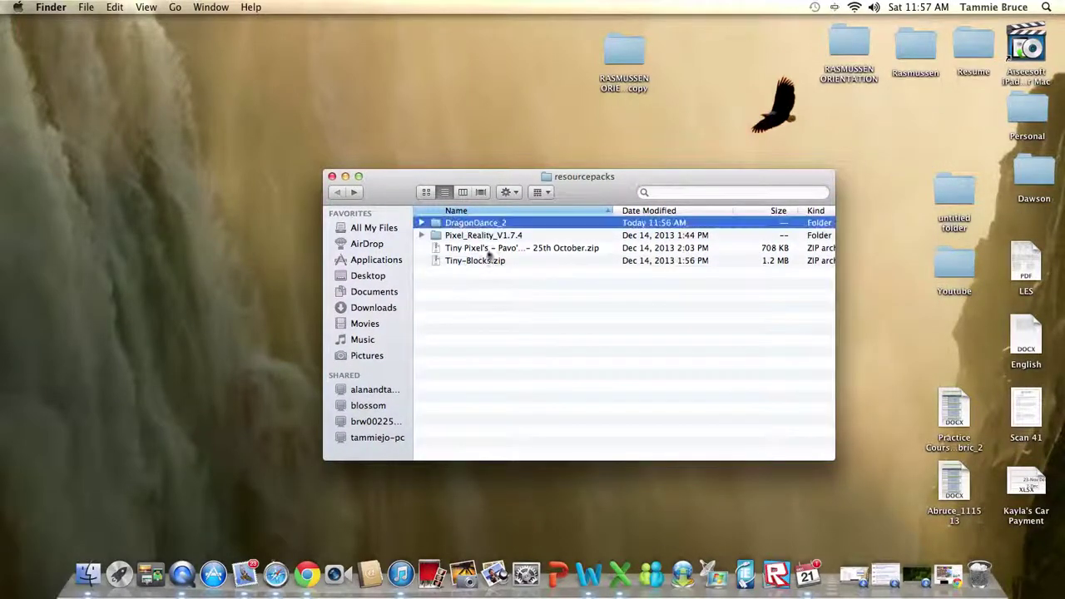
click(516, 306)
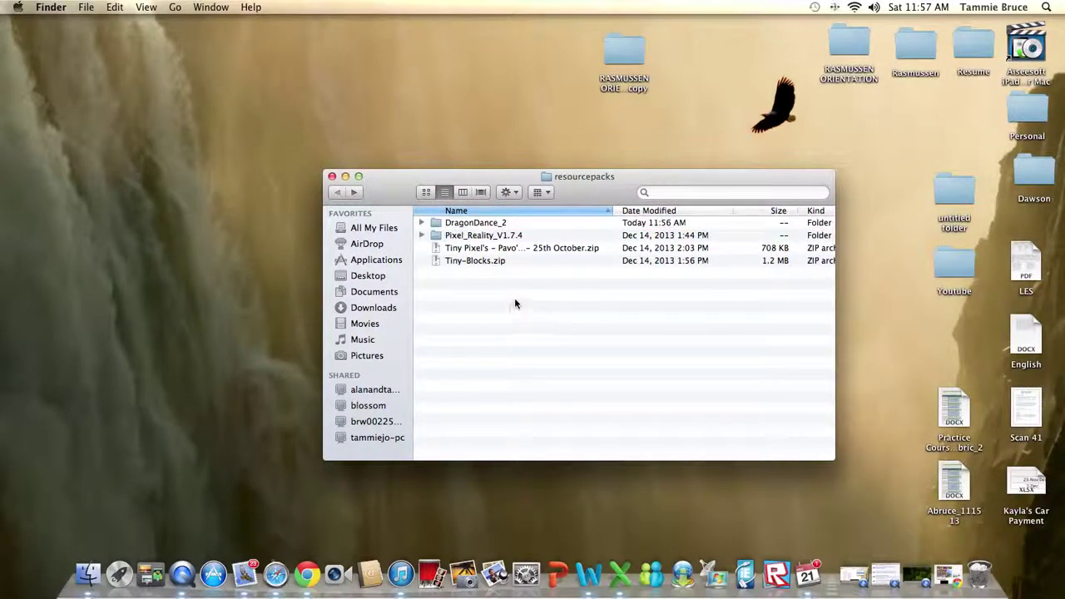
click(333, 176)
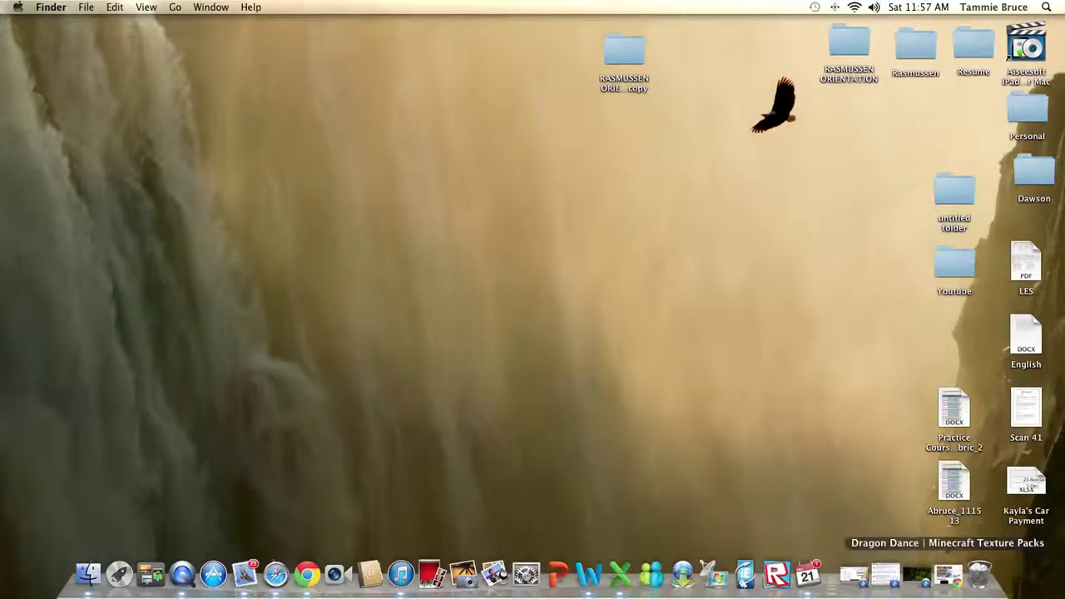
Launch Minecraft from the desktop's Dawson folder and close the folder window.
click(1024, 178)
double_click(1024, 178)
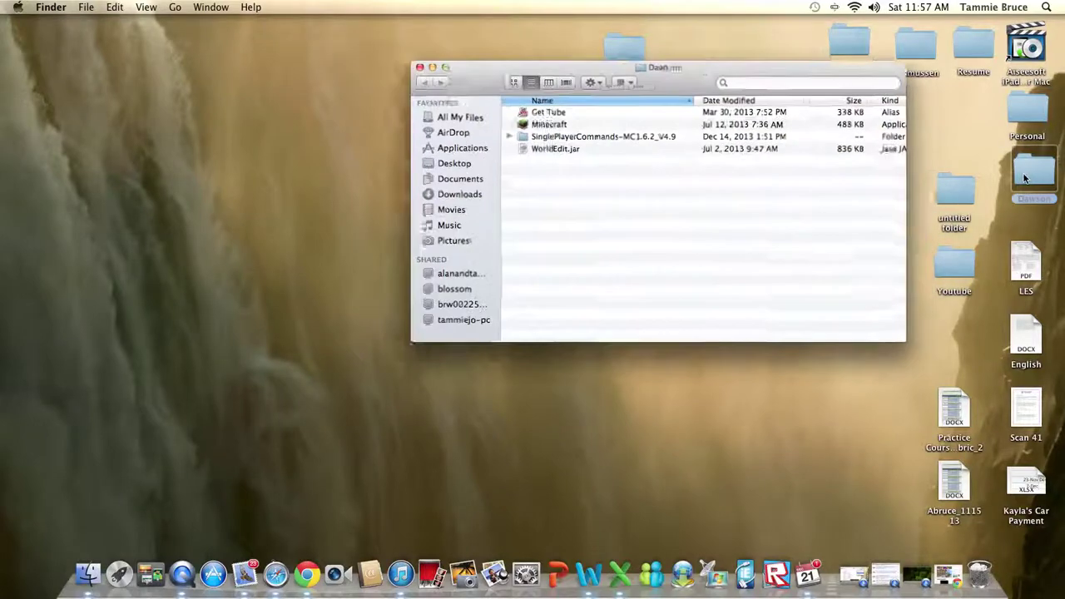
double_click(582, 125)
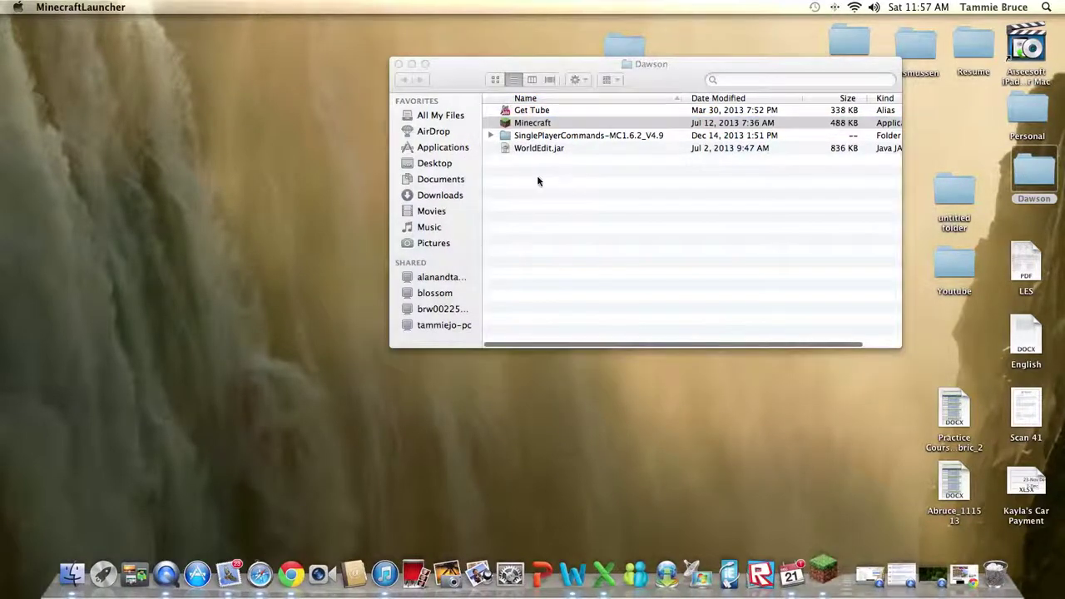
click(396, 63)
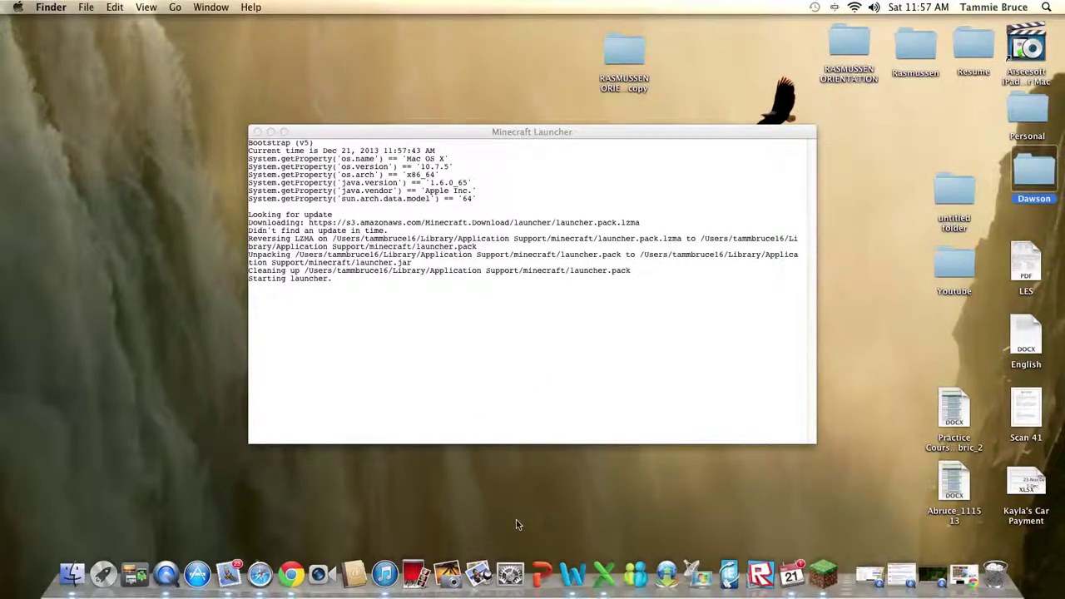
Close System Preferences and restore the minimized Dragon Dance page in Chrome.
click(509, 572)
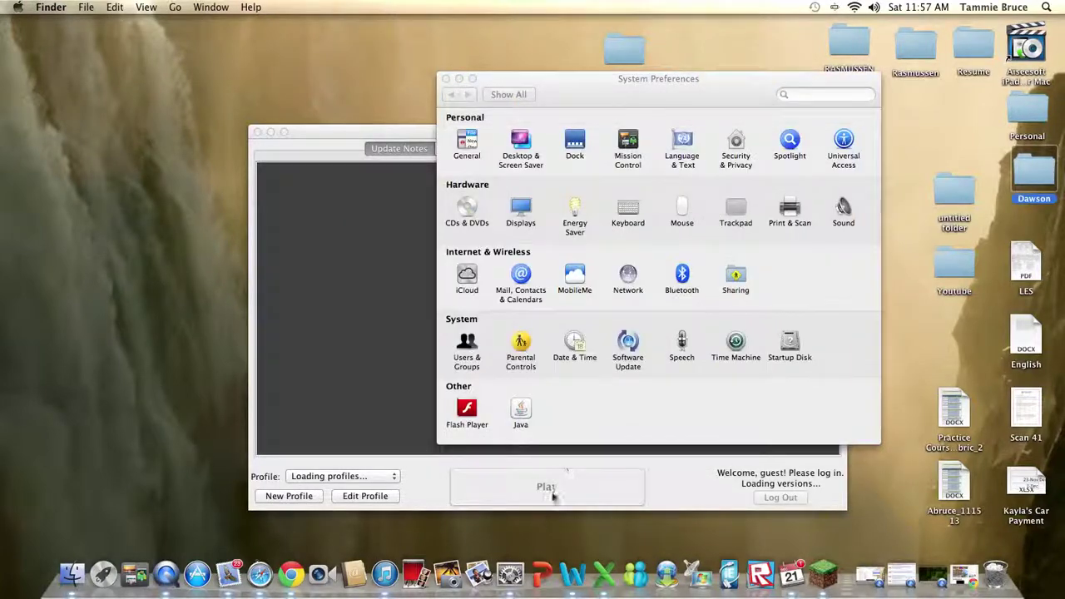
click(446, 78)
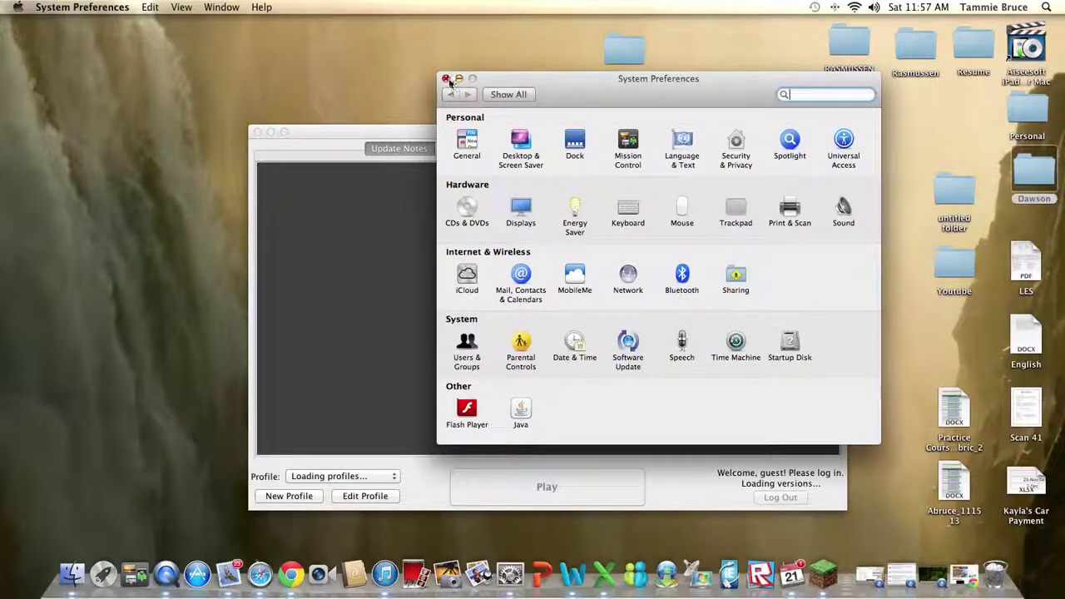
click(446, 78)
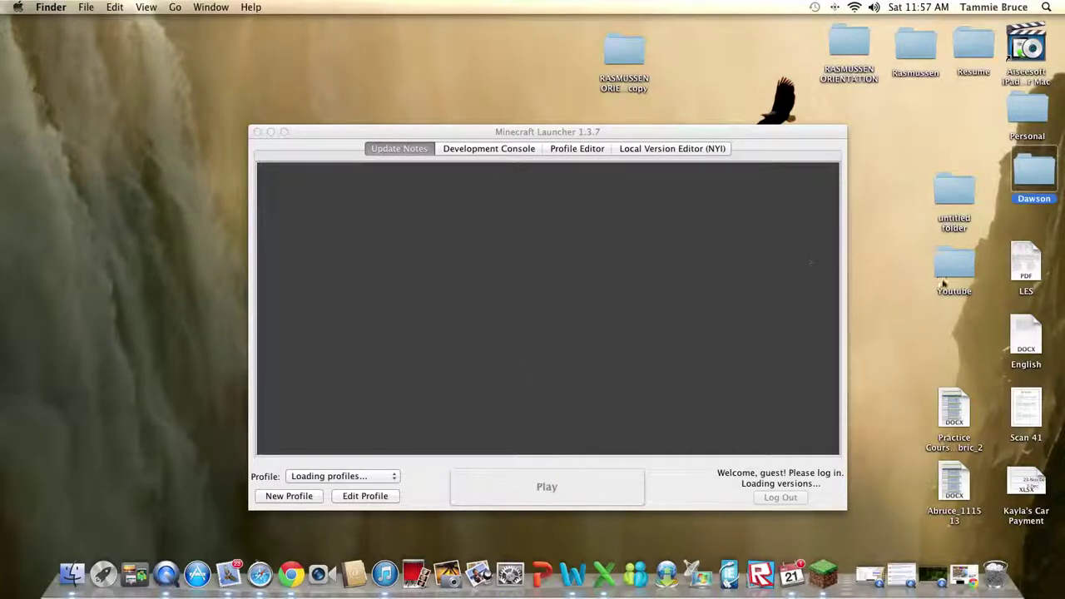
click(961, 583)
Scroll up through the earlier comments on the Dragon Dance pack page.
scroll(476, 340, up, 1)
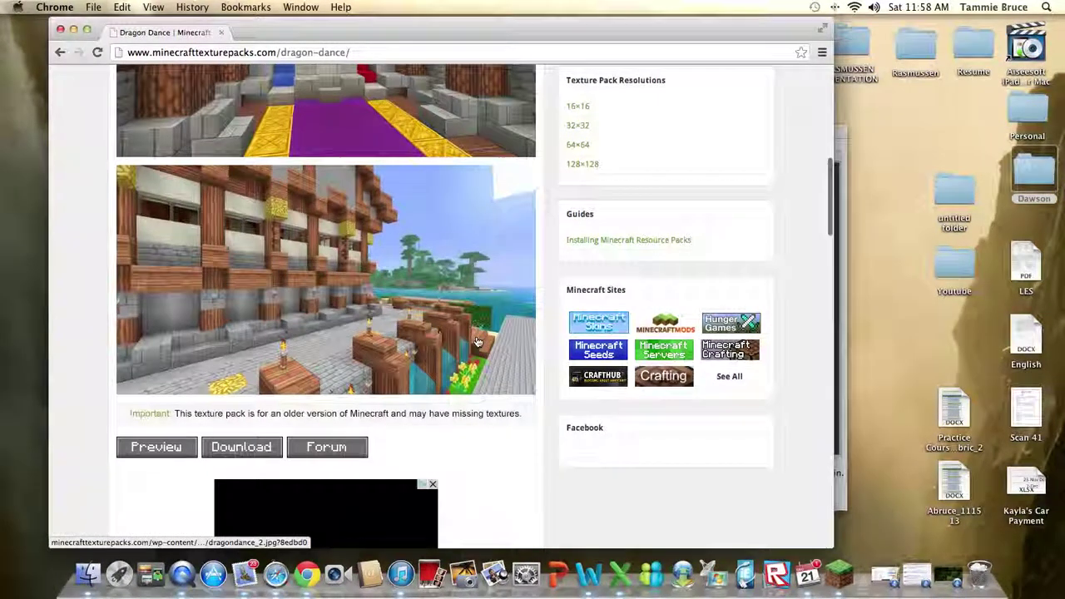
scroll(477, 340, down, 5)
scroll(476, 340, down, 3)
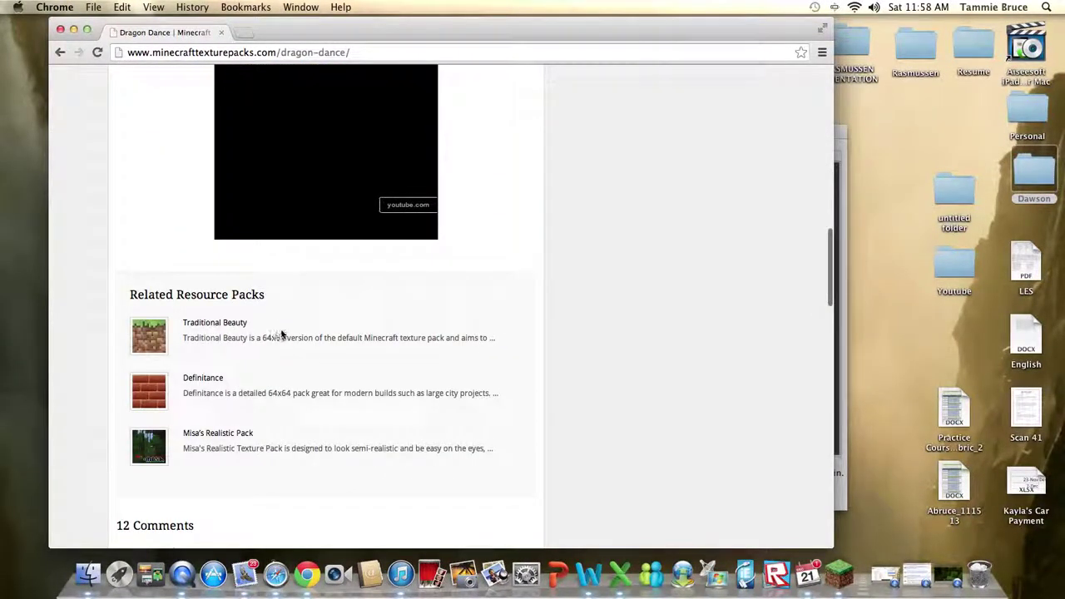
scroll(339, 324, up, 5)
scroll(346, 321, up, 4)
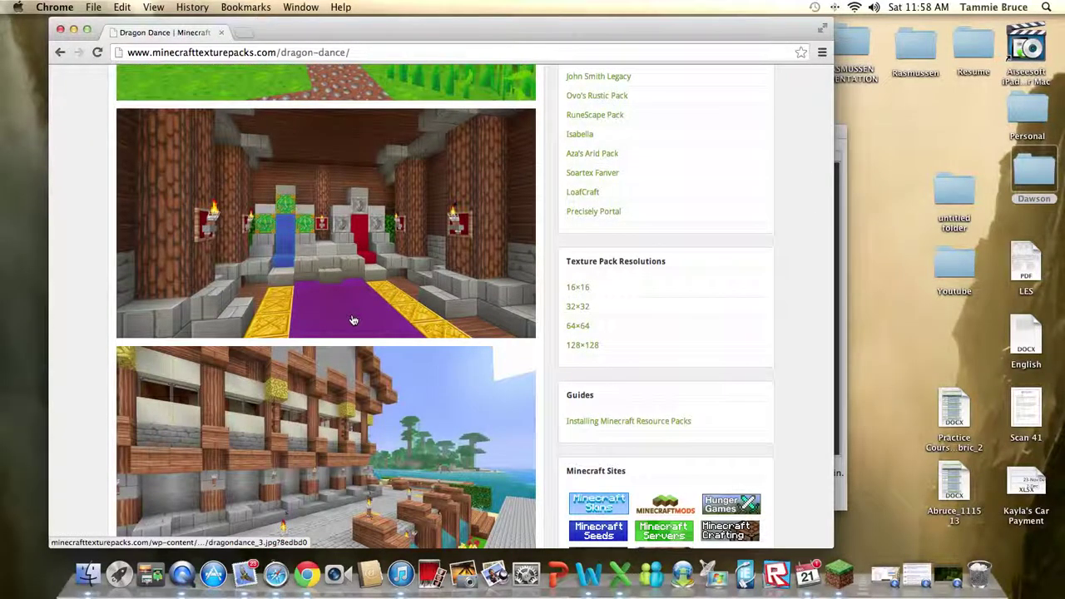
scroll(353, 320, up, 1)
scroll(352, 321, up, 1)
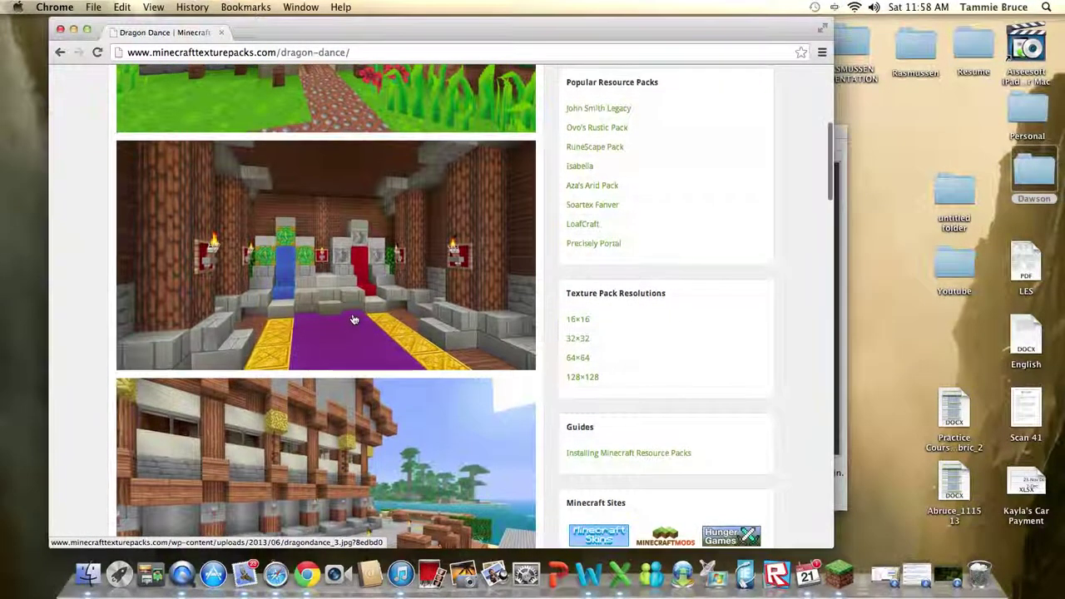
scroll(353, 320, up, 2)
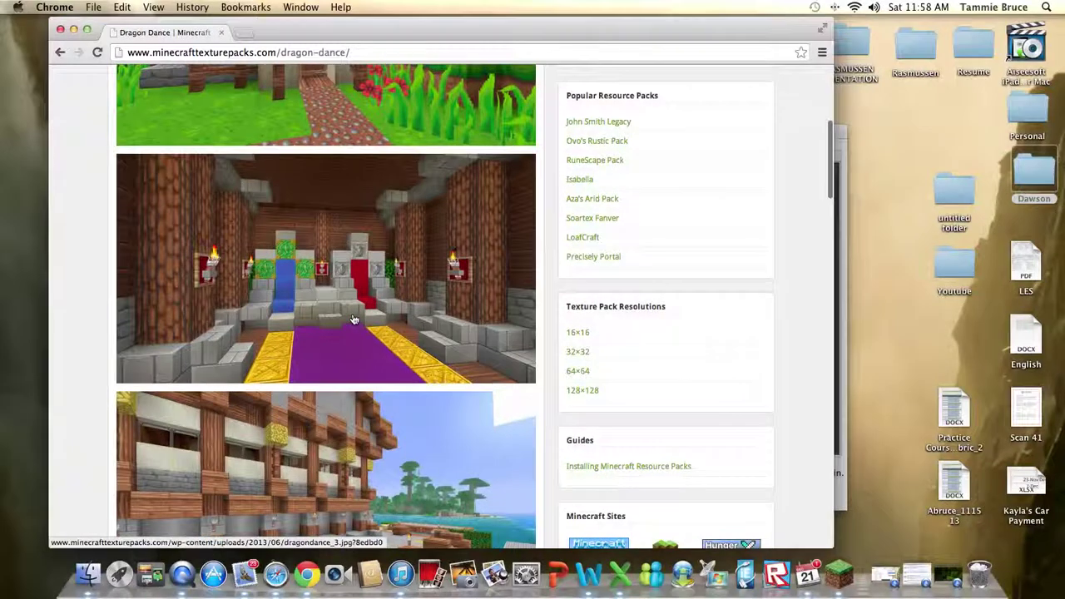
scroll(359, 319, up, 2)
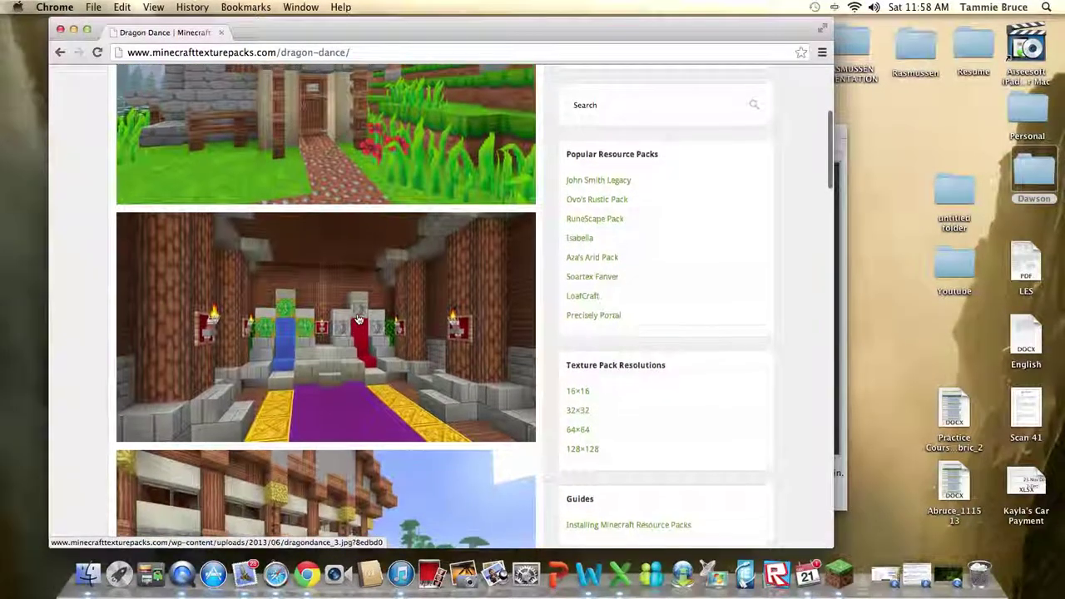
scroll(360, 319, up, 2)
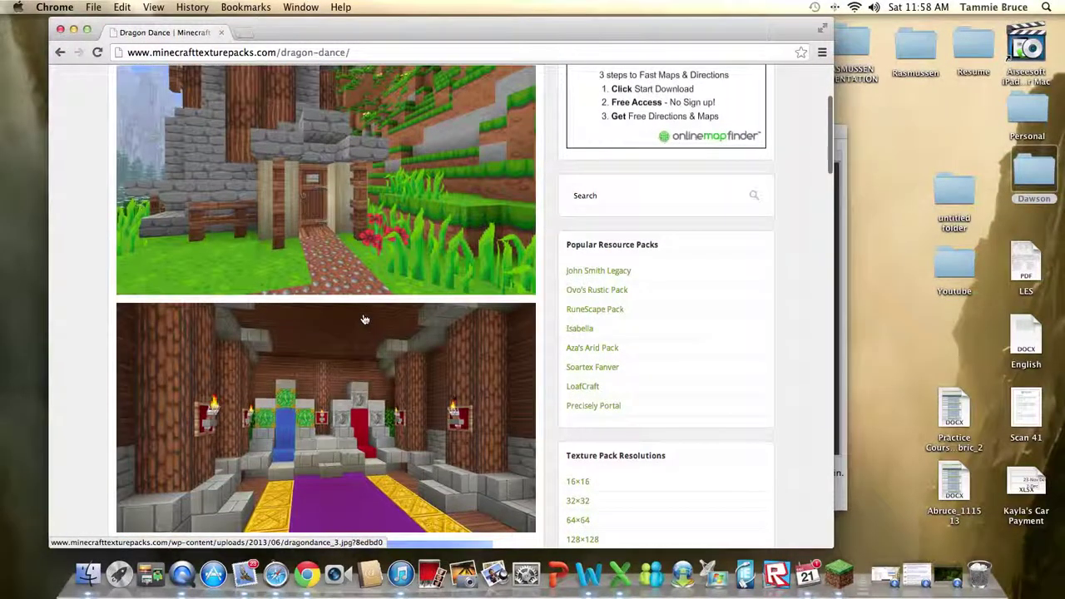
scroll(363, 320, up, 5)
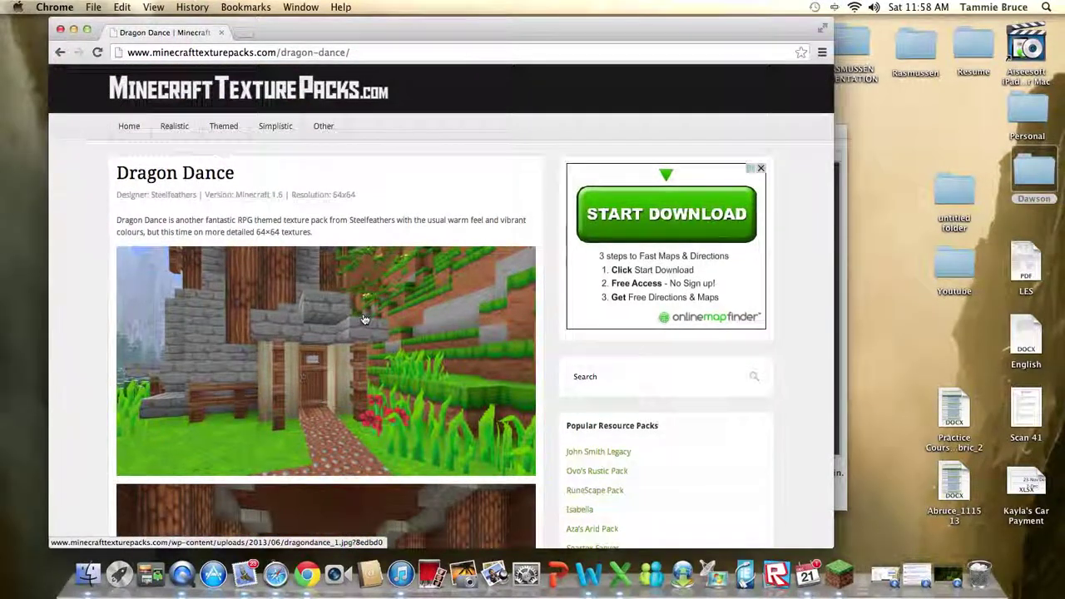
scroll(363, 319, down, 10)
scroll(363, 319, up, 4)
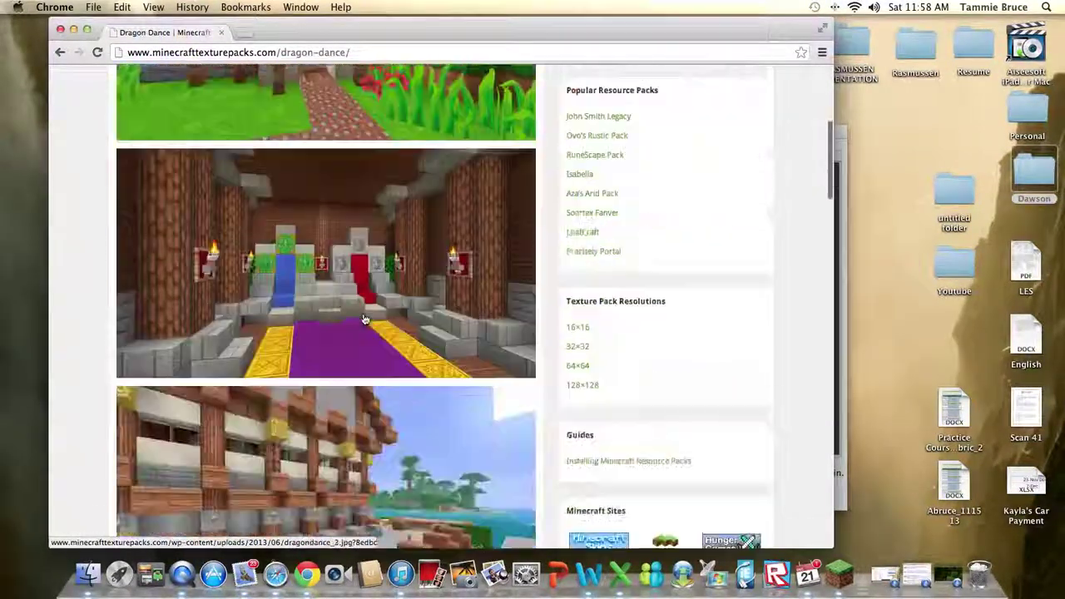
scroll(364, 319, down, 15)
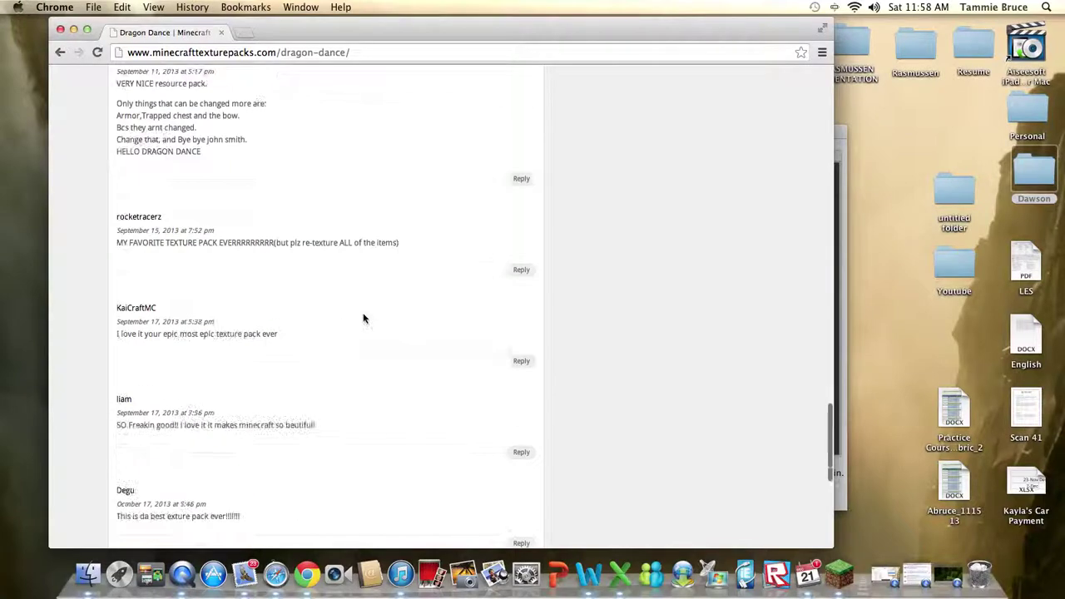
scroll(363, 319, down, 10)
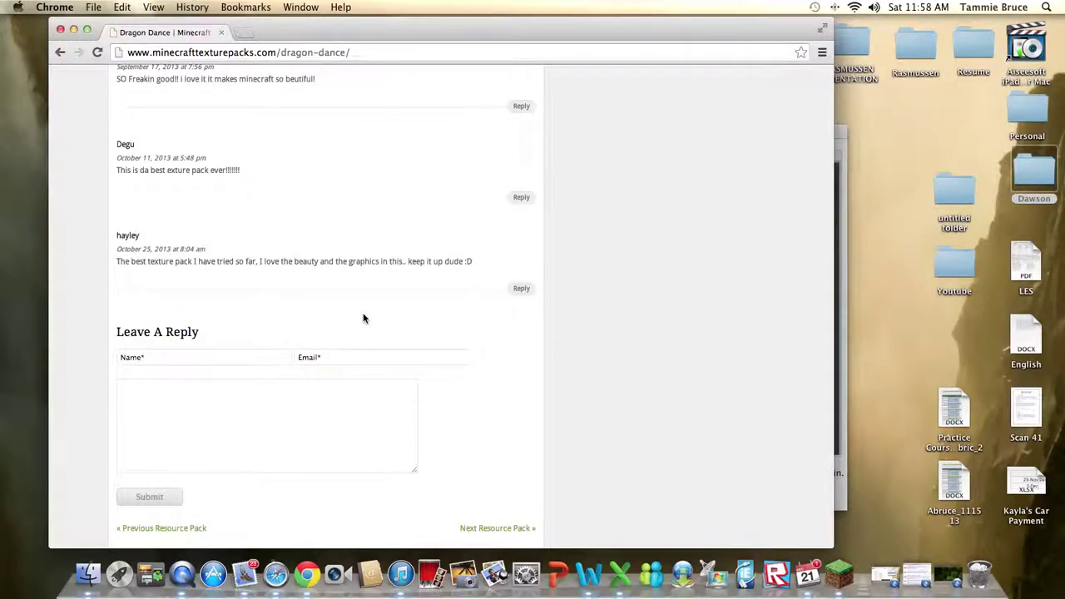
scroll(364, 318, up, 15)
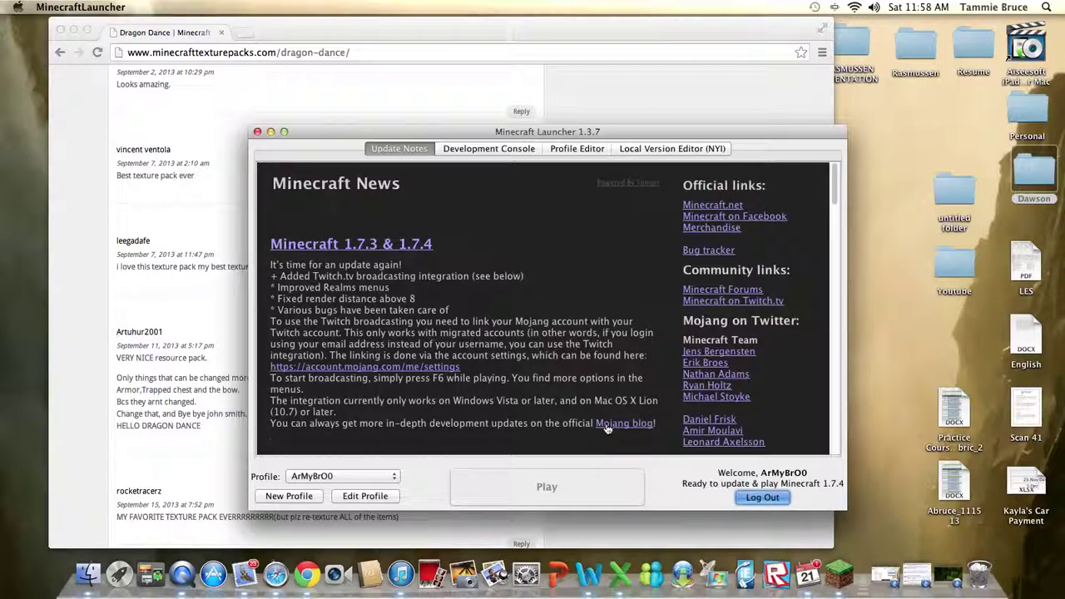
Log out and sign back in with the account e-mail and password, then return to Chrome.
key(Return)
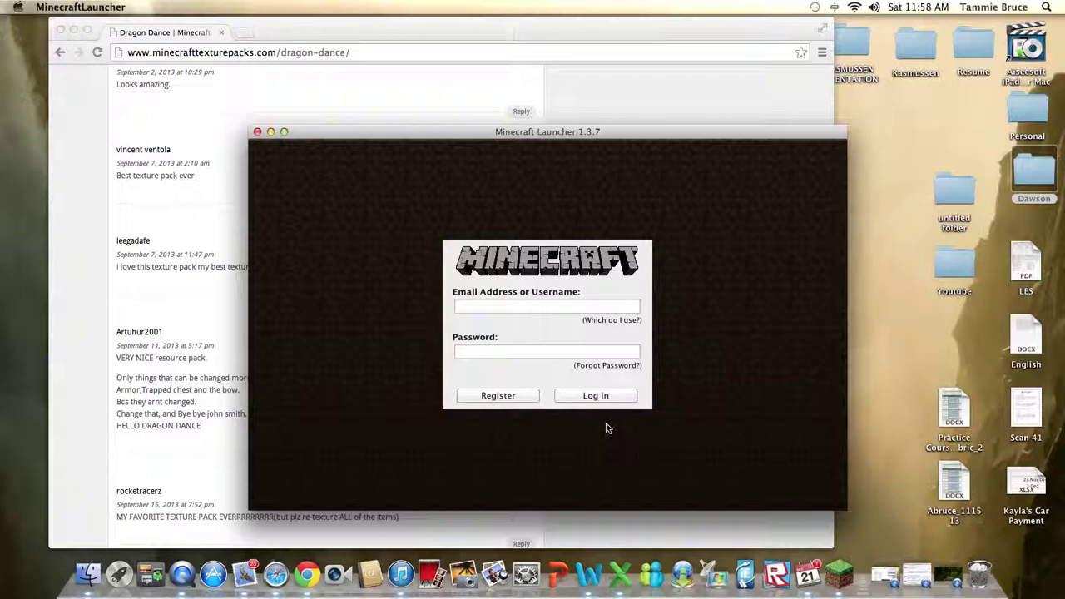
click(512, 304)
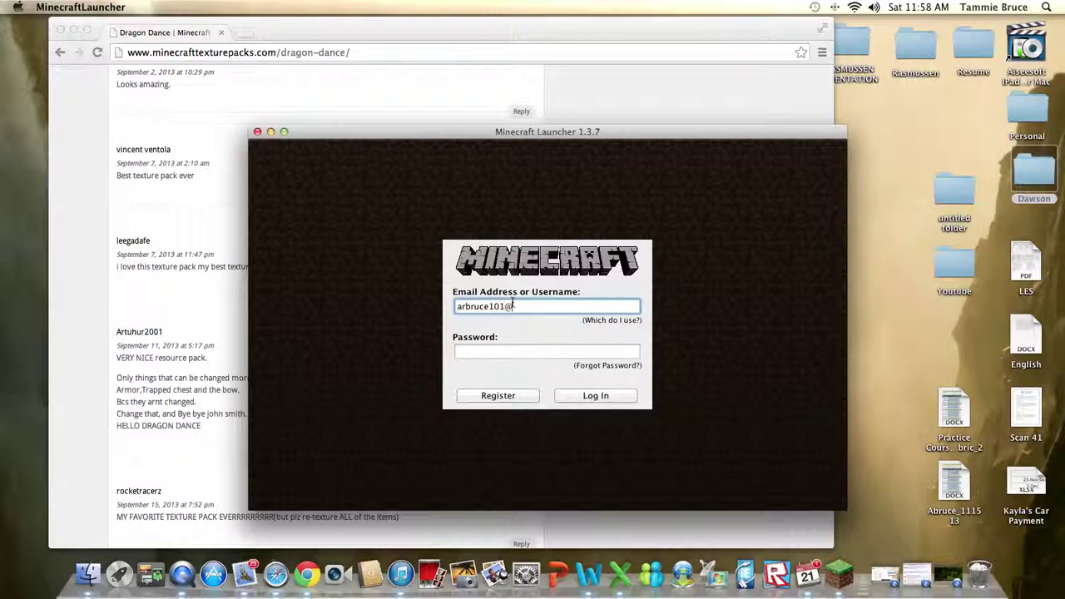
text(yahoo.com)
key(Tab)
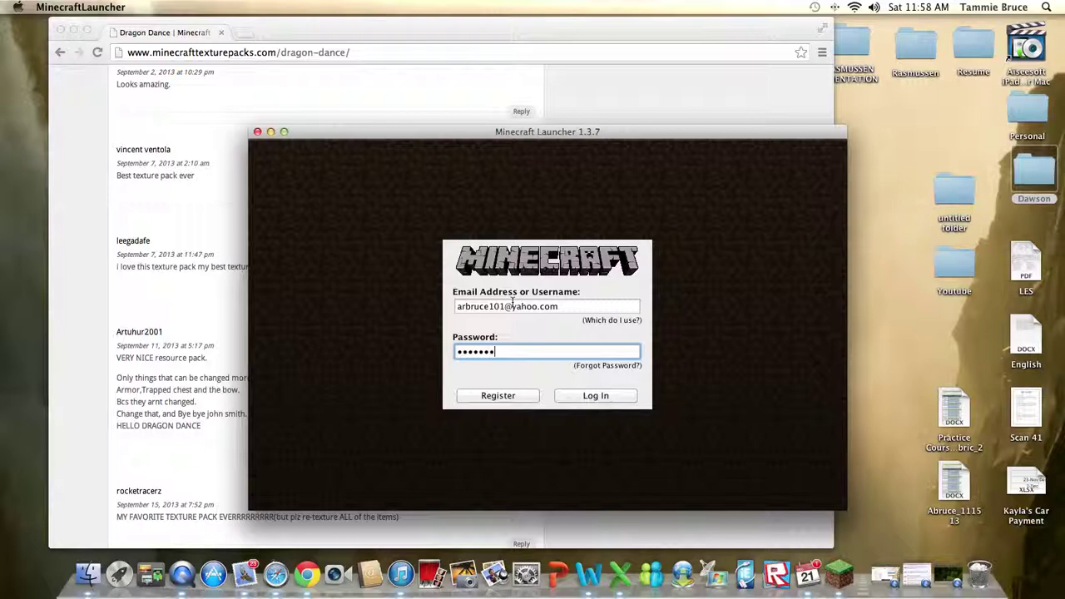
key(Return)
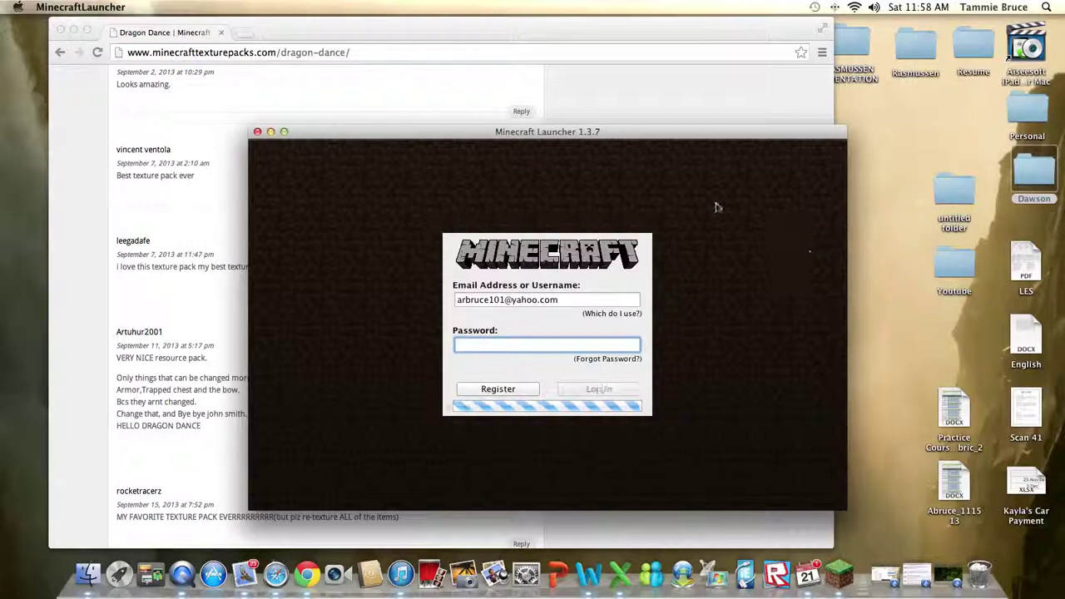
click(308, 116)
Browse the Dragon Dance screenshots down to Related Resource Packs, then switch to the launcher.
scroll(310, 113, down, 2)
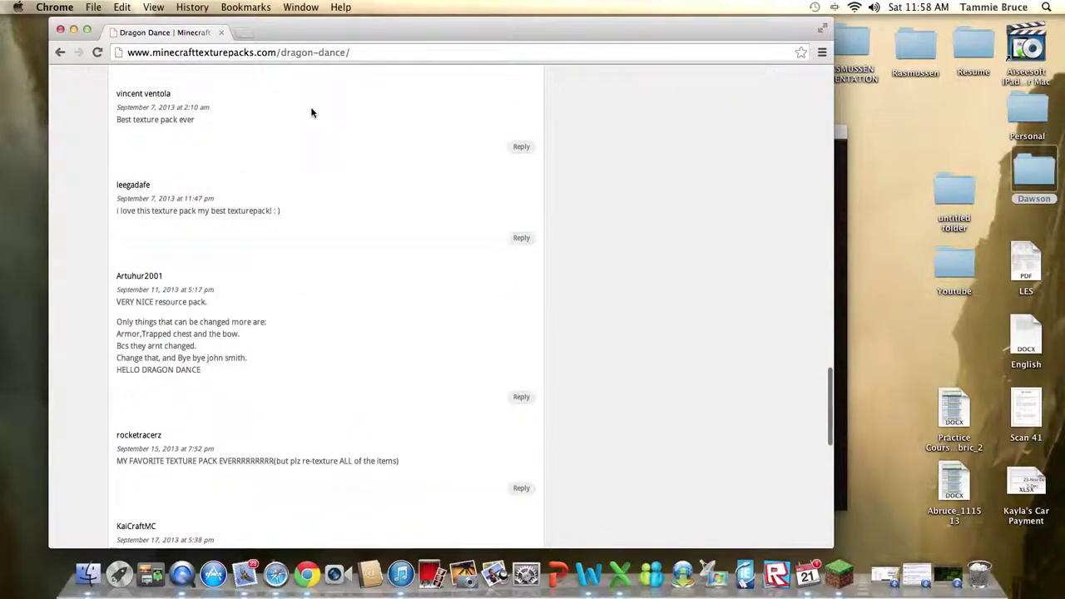
scroll(357, 121, up, 10)
scroll(411, 154, up, 5)
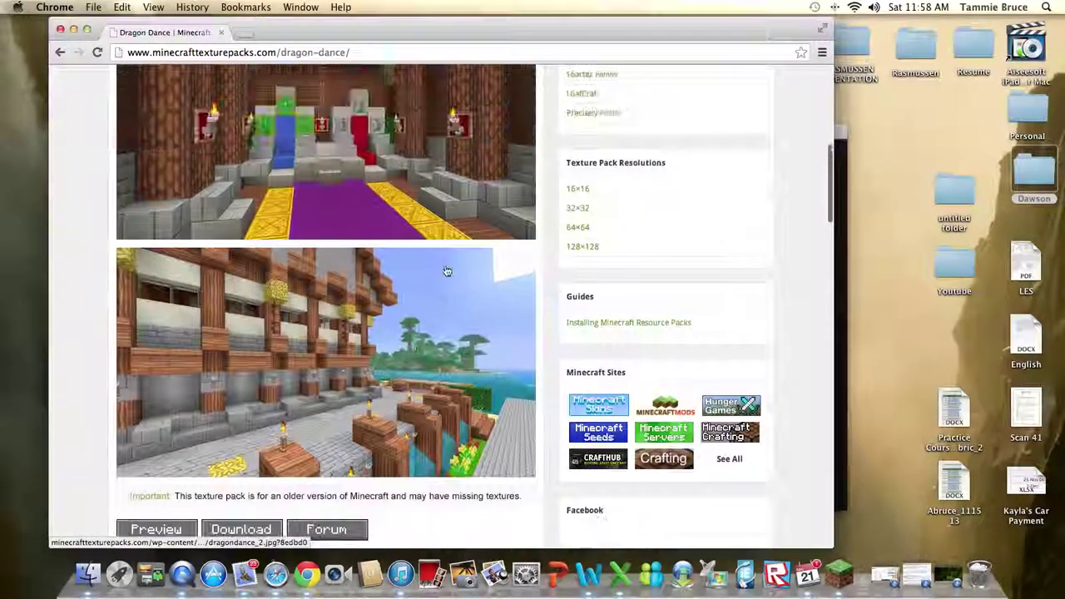
scroll(506, 164, up, 5)
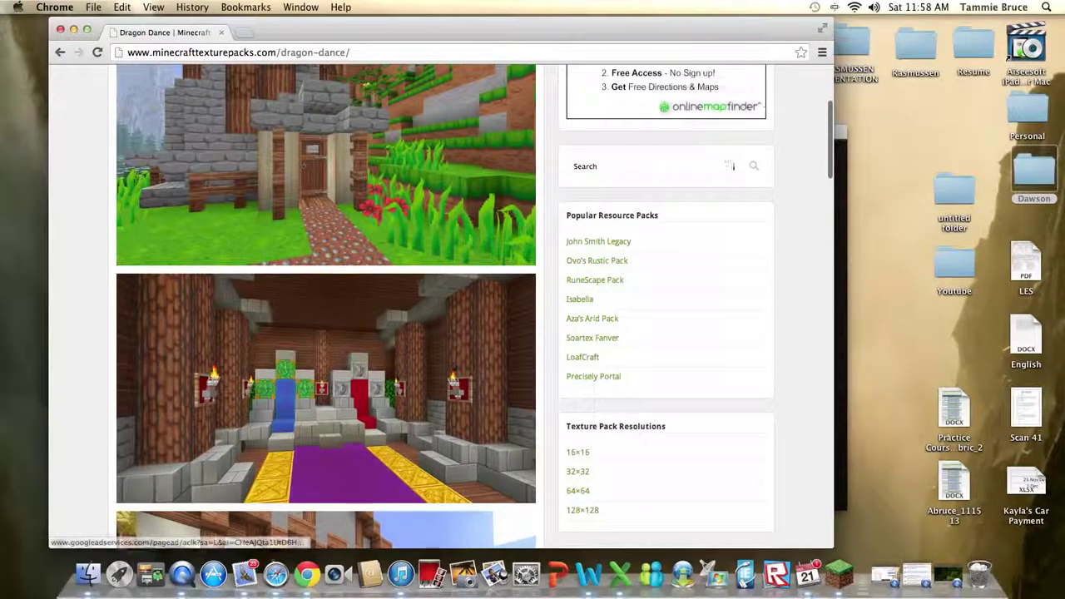
scroll(554, 264, down, 2)
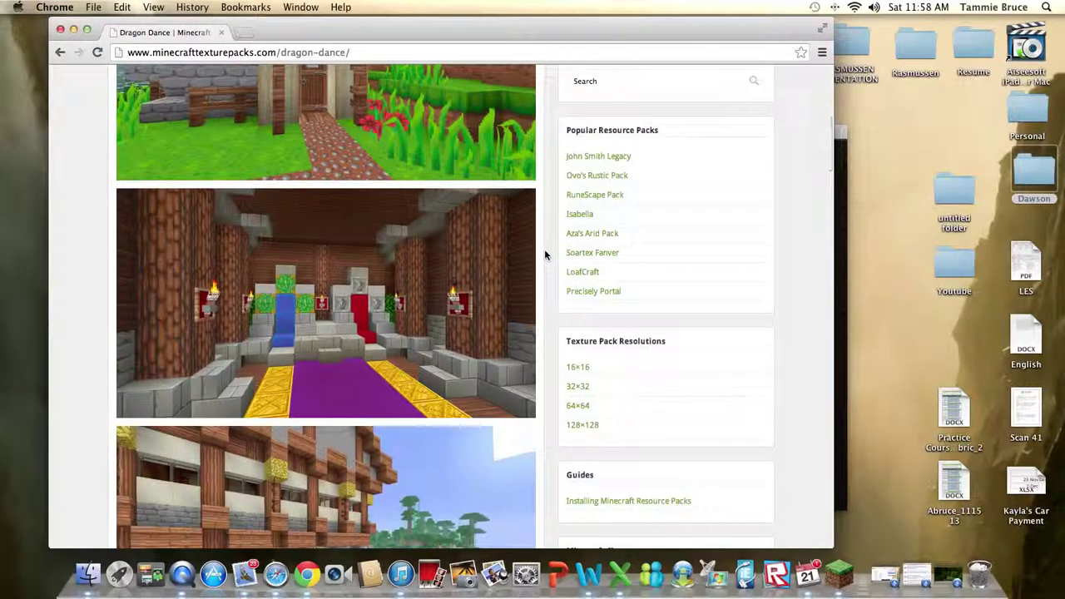
scroll(555, 249, up, 3)
scroll(533, 275, down, 3)
scroll(505, 305, down, 4)
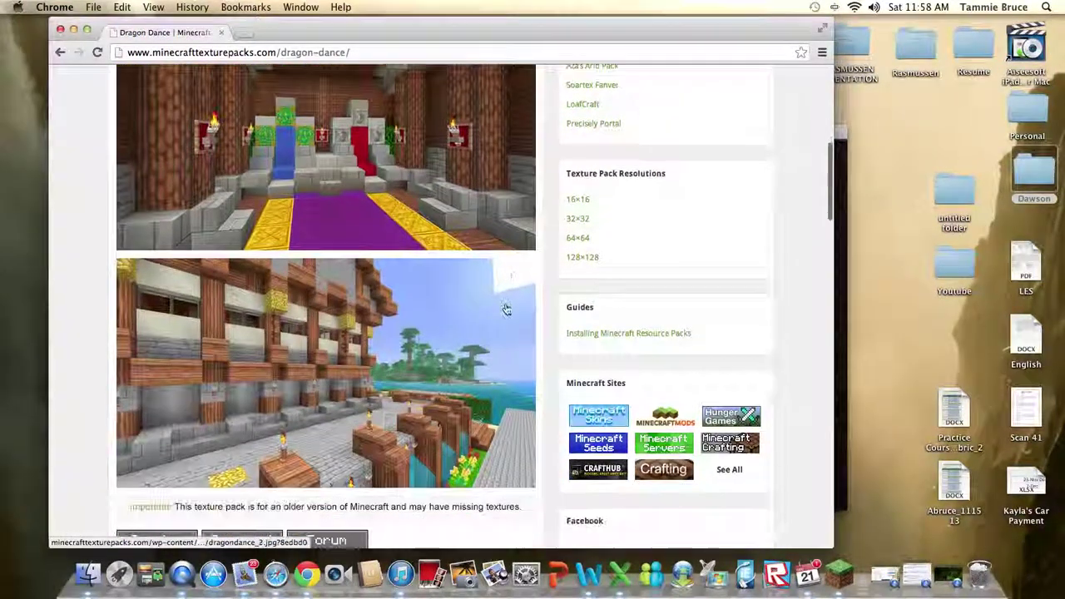
scroll(511, 307, up, 2)
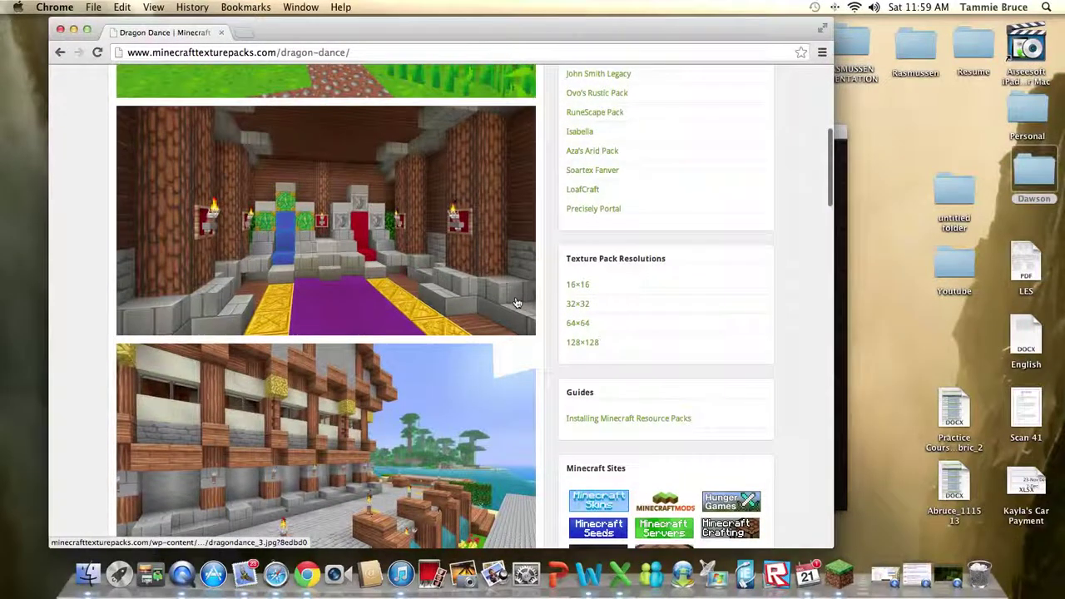
scroll(516, 302, up, 2)
scroll(515, 302, up, 2)
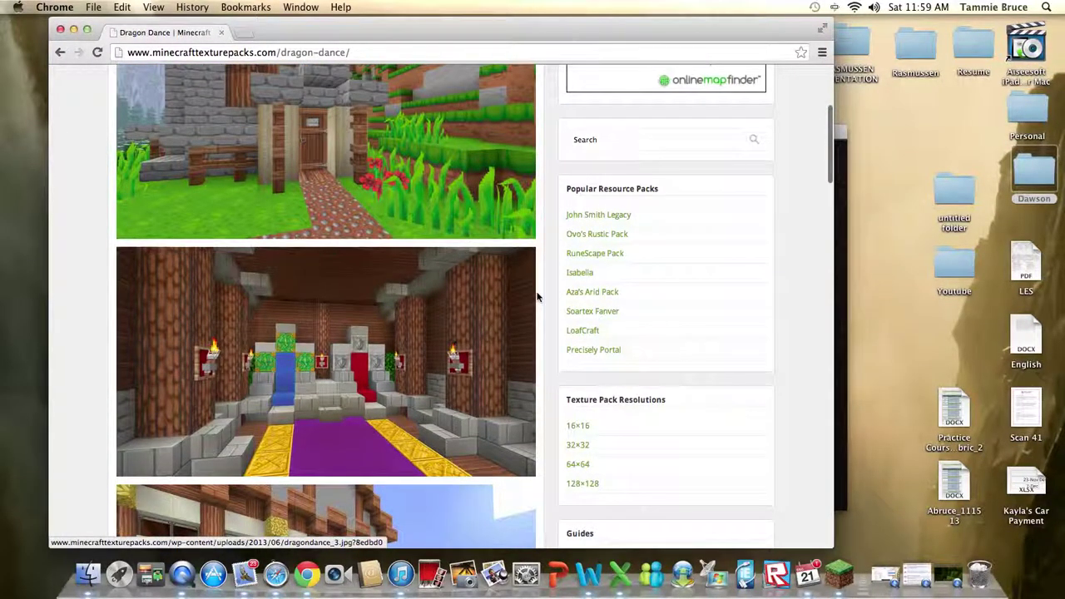
scroll(526, 297, up, 6)
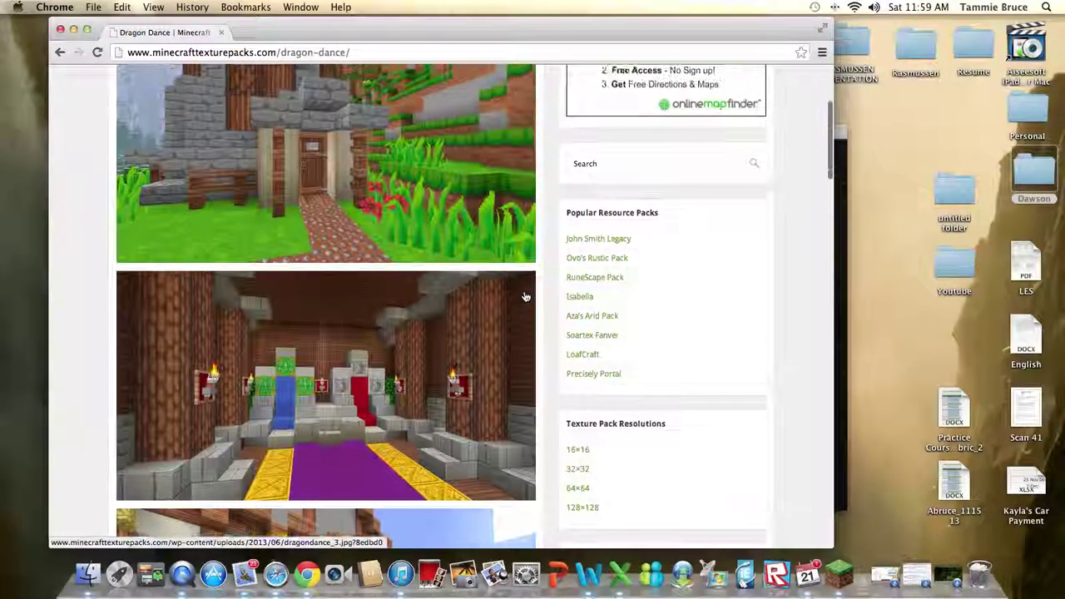
scroll(526, 296, down, 8)
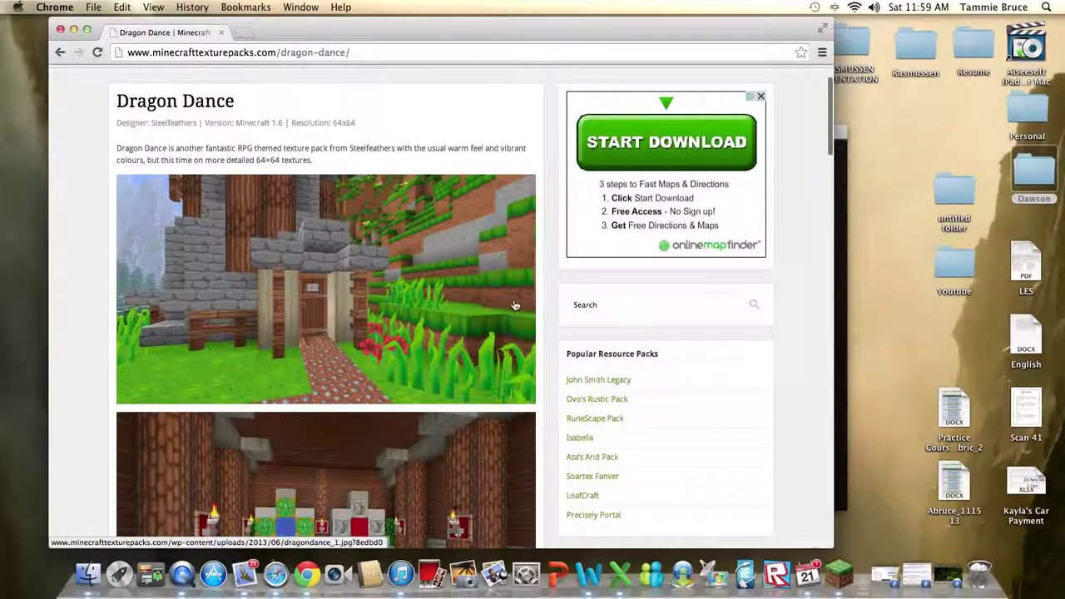
scroll(543, 304, down, 8)
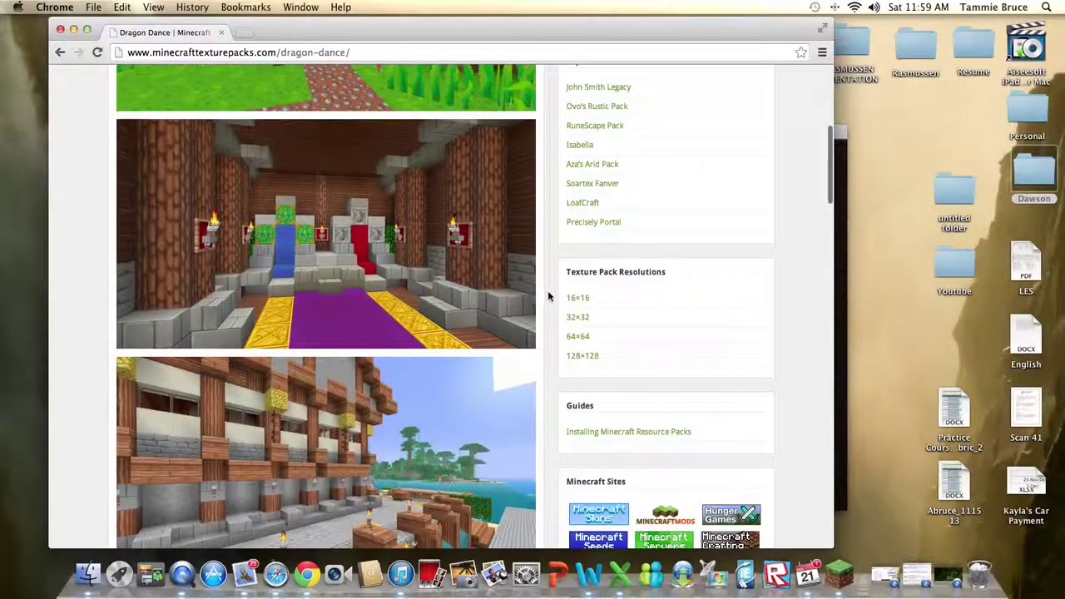
scroll(541, 287, down, 8)
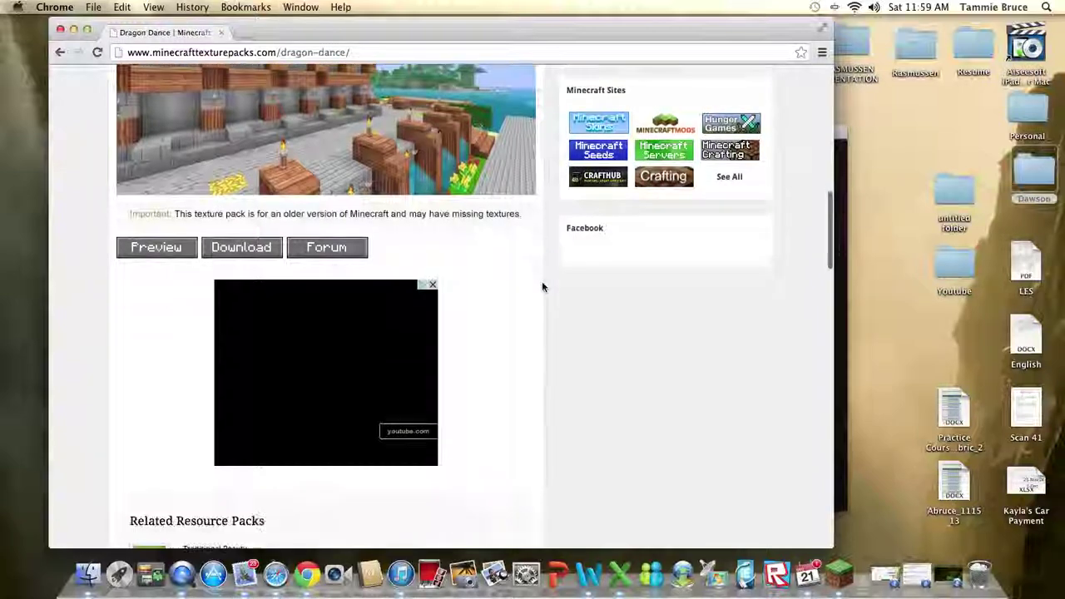
click(838, 574)
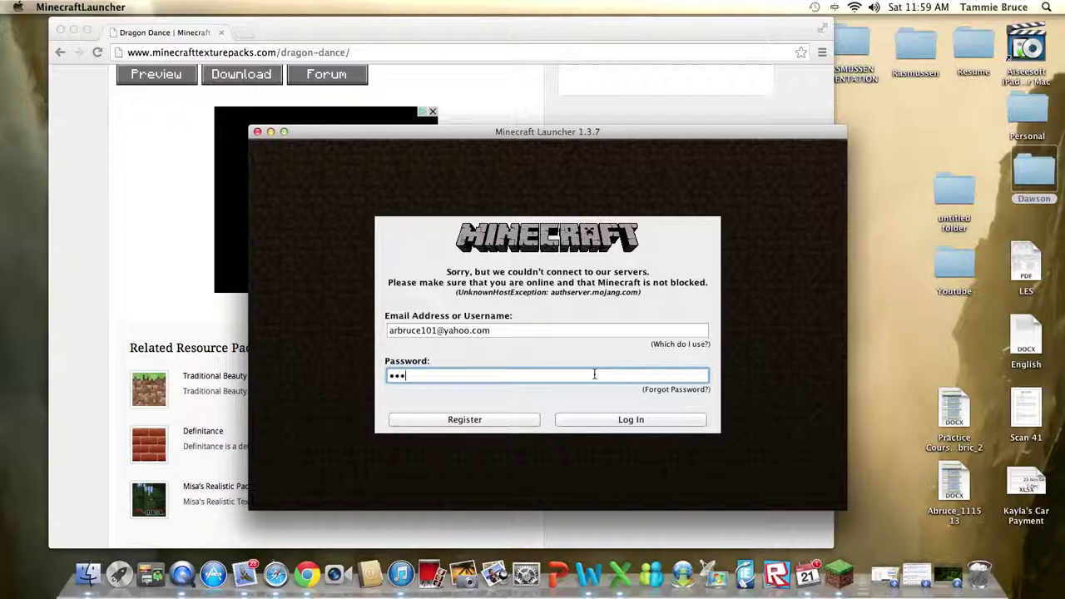
Retry the login, which fails to reach the servers, then minimize, restore and close the launcher.
key(Return)
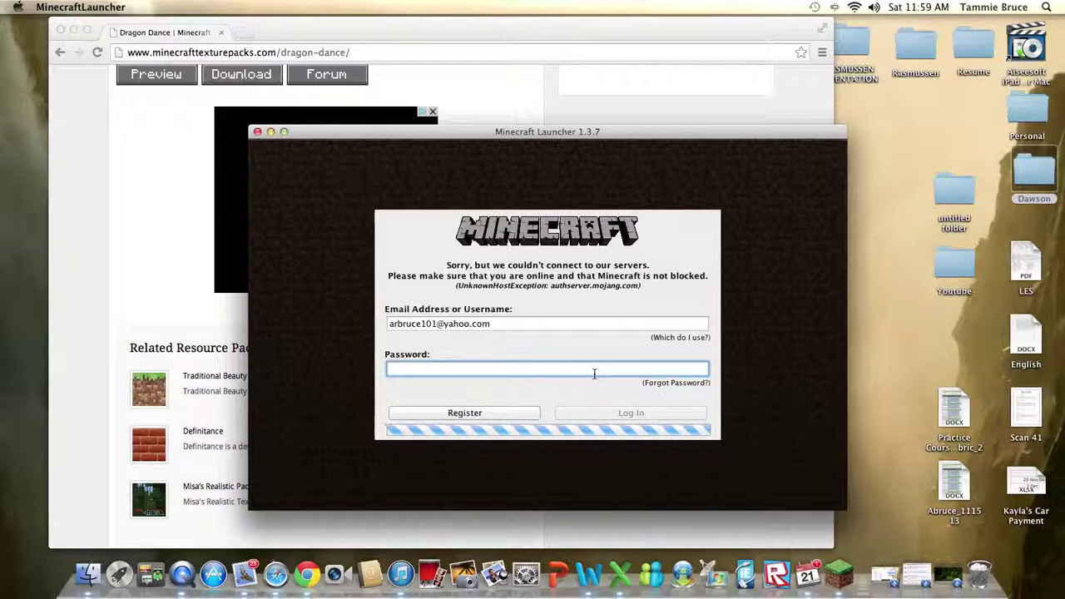
click(271, 131)
scroll(428, 202, up, 1)
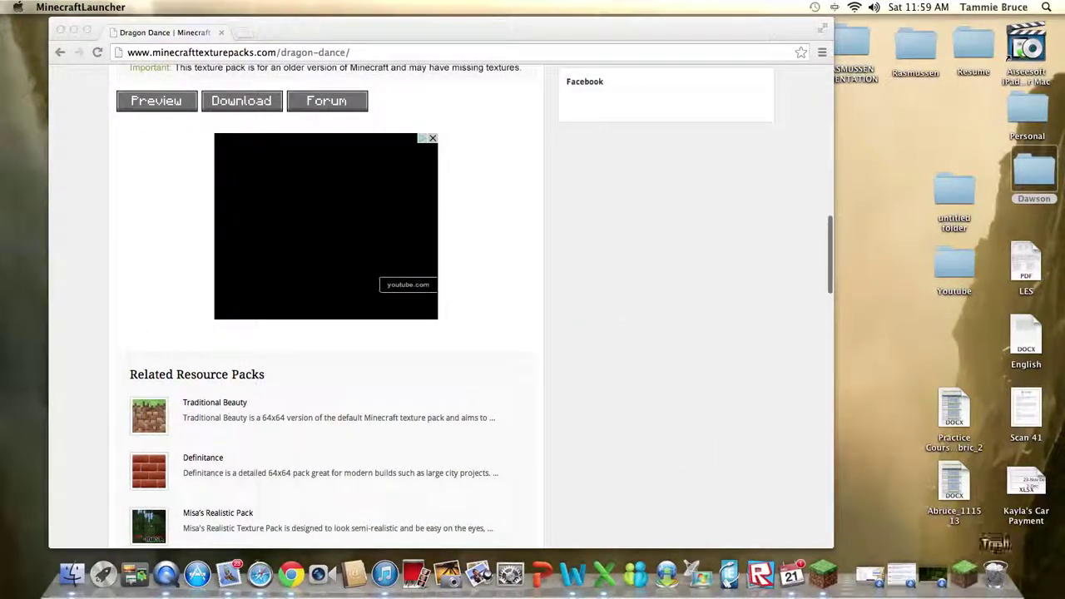
click(957, 582)
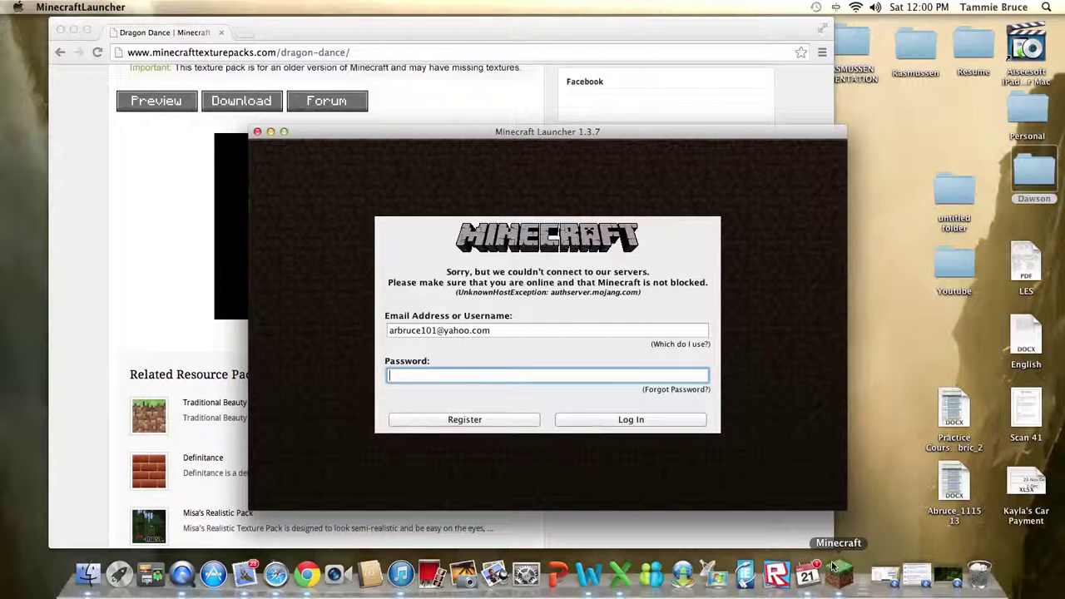
click(832, 566)
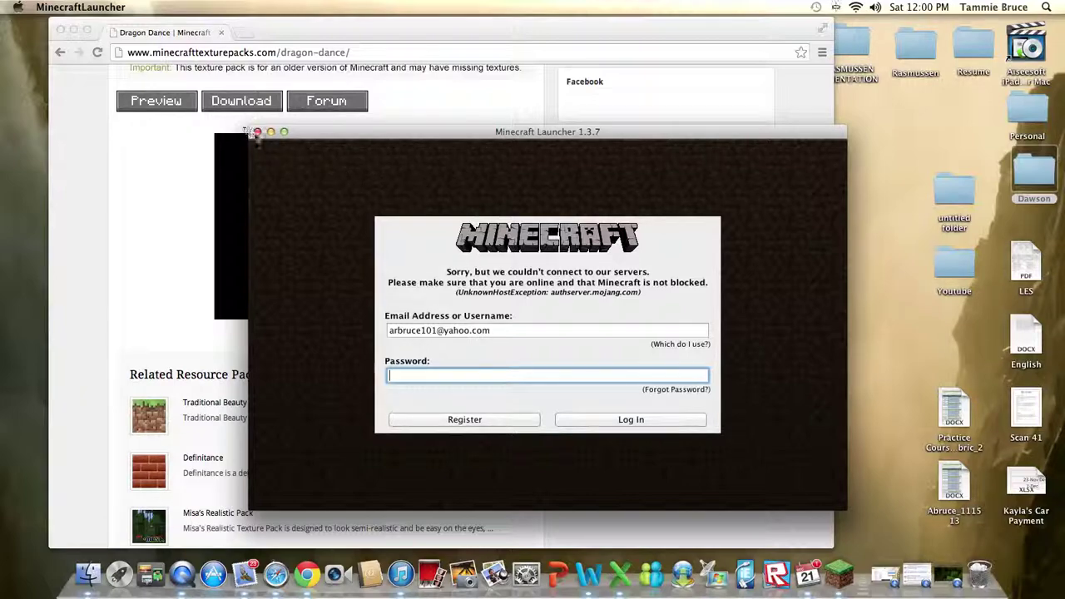
click(257, 131)
Relaunch the Minecraft app from the Dawson folder and close the folder window.
double_click(1025, 167)
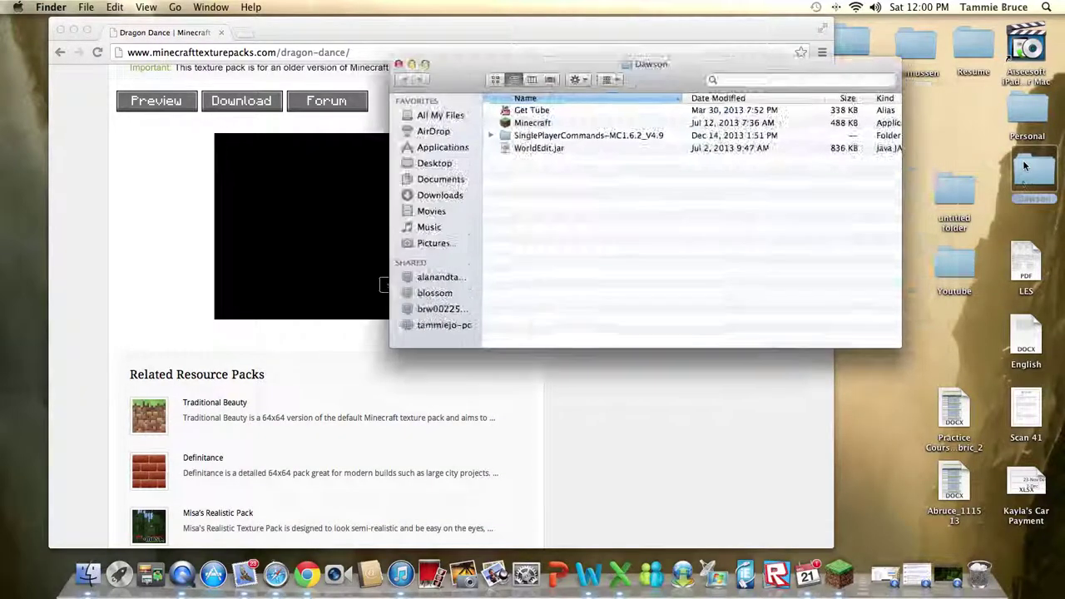
right_click(552, 123)
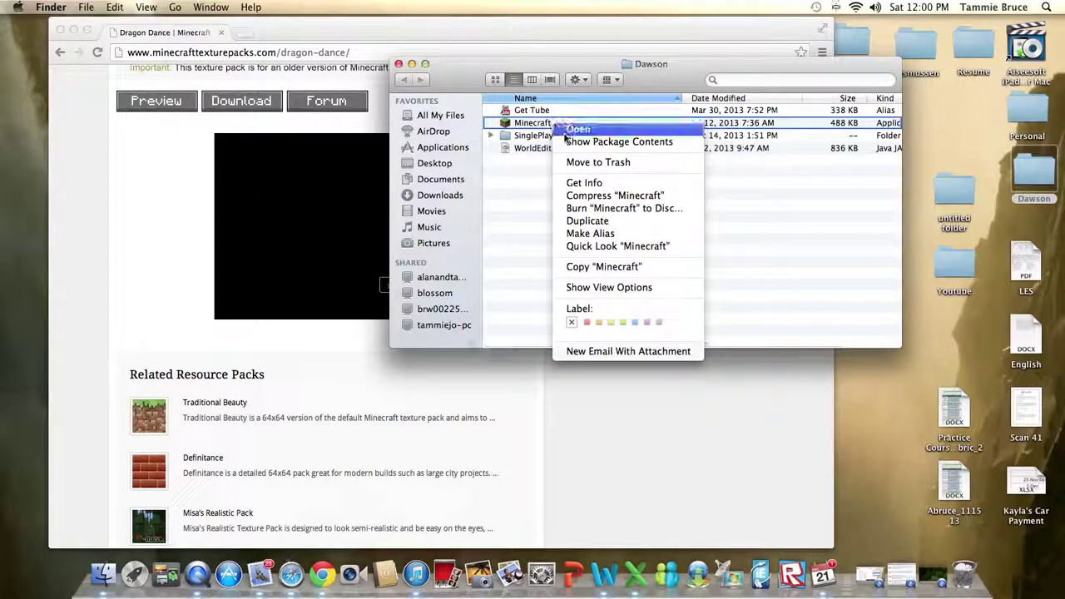
click(577, 129)
click(398, 64)
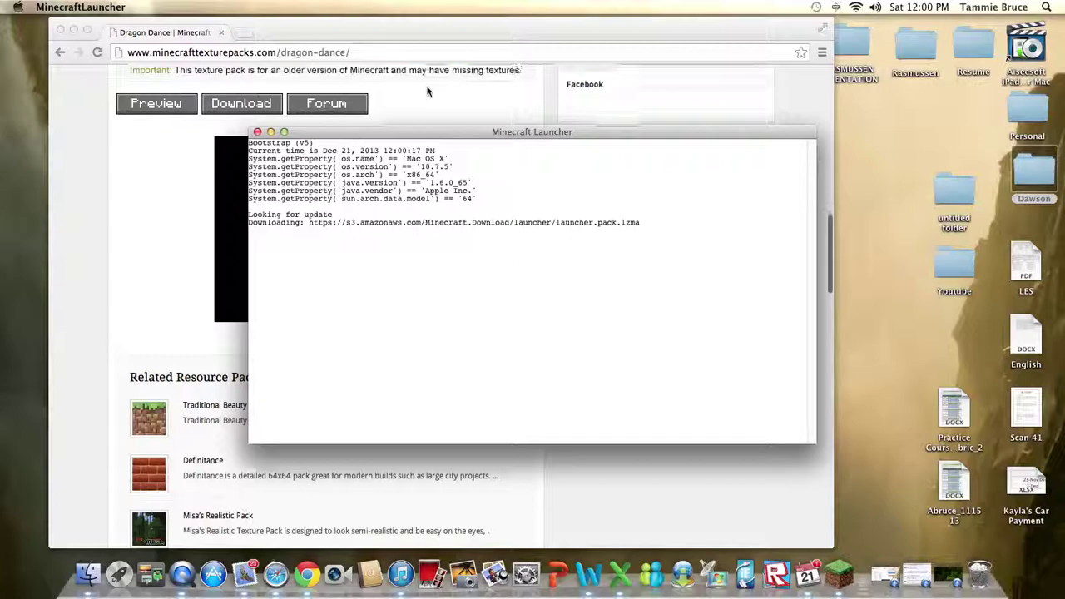
Scroll up the Dragon Dance page and enlarge the throne-room screenshot.
scroll(542, 328, up, 4)
scroll(541, 328, up, 1)
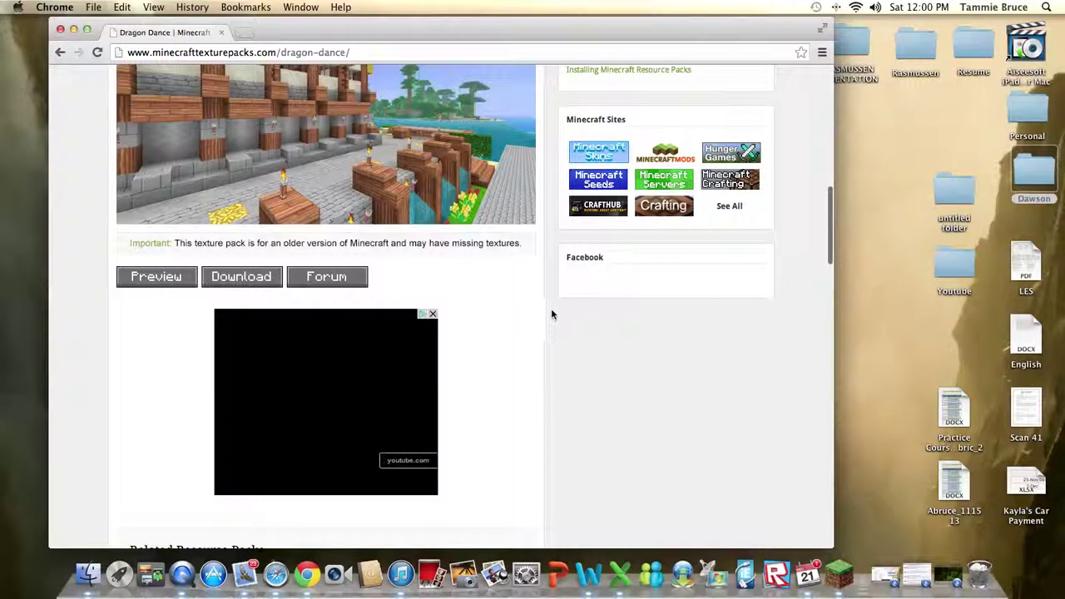
scroll(602, 267, up, 3)
scroll(325, 135, up, 6)
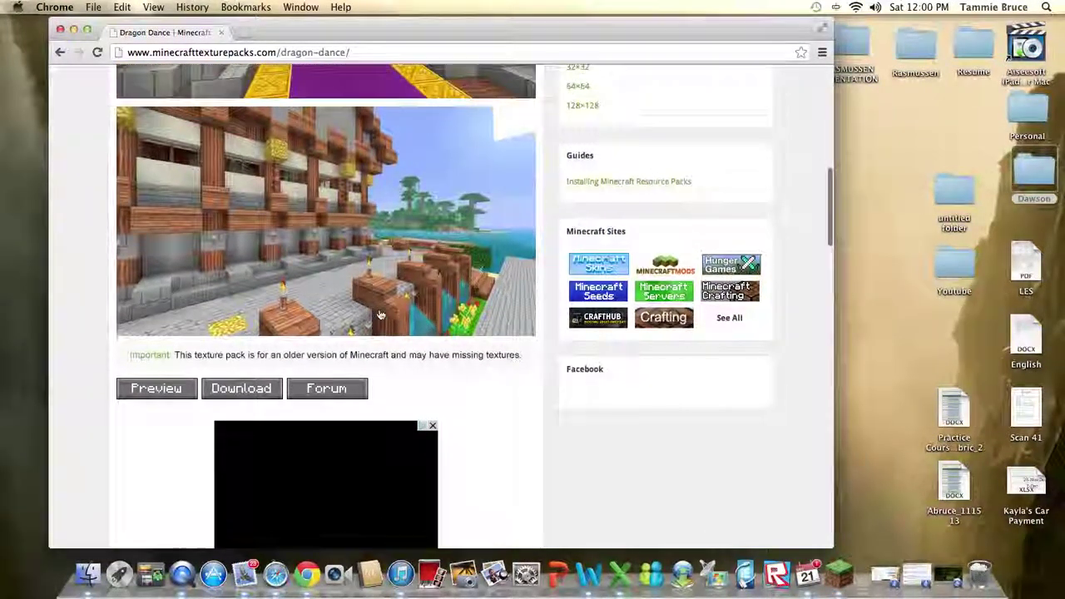
click(325, 136)
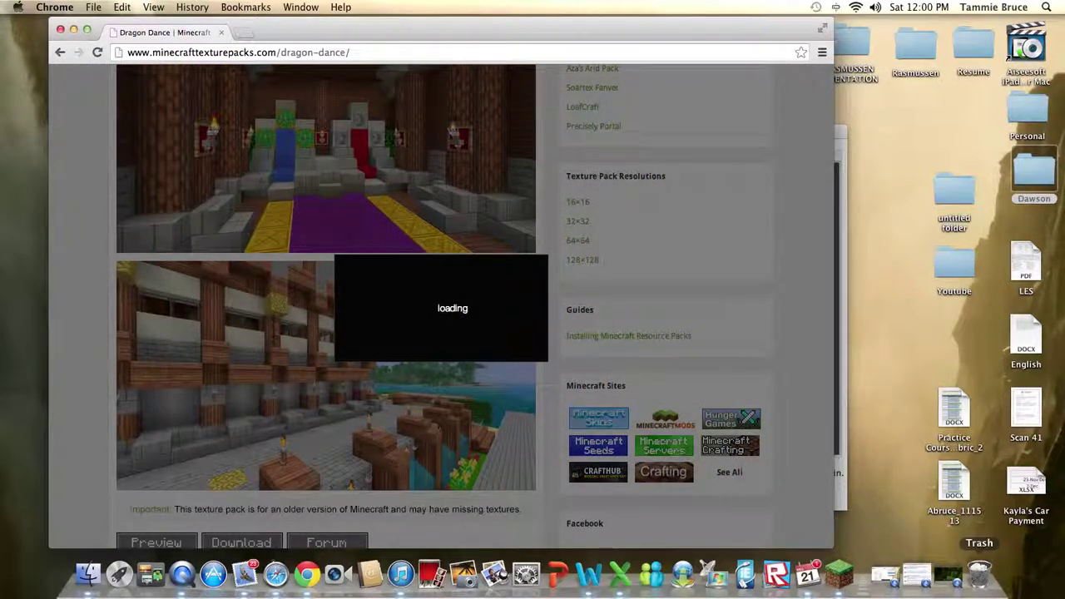
Switch between the enlarged screenshot and the launcher, leaving the launcher's login prompt in front.
click(853, 592)
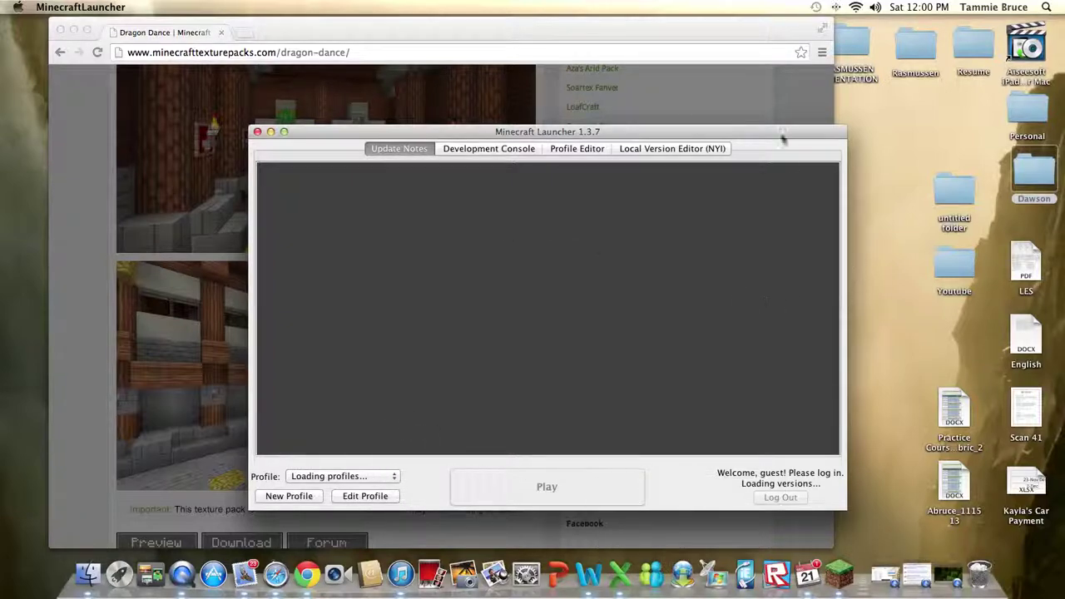
click(753, 88)
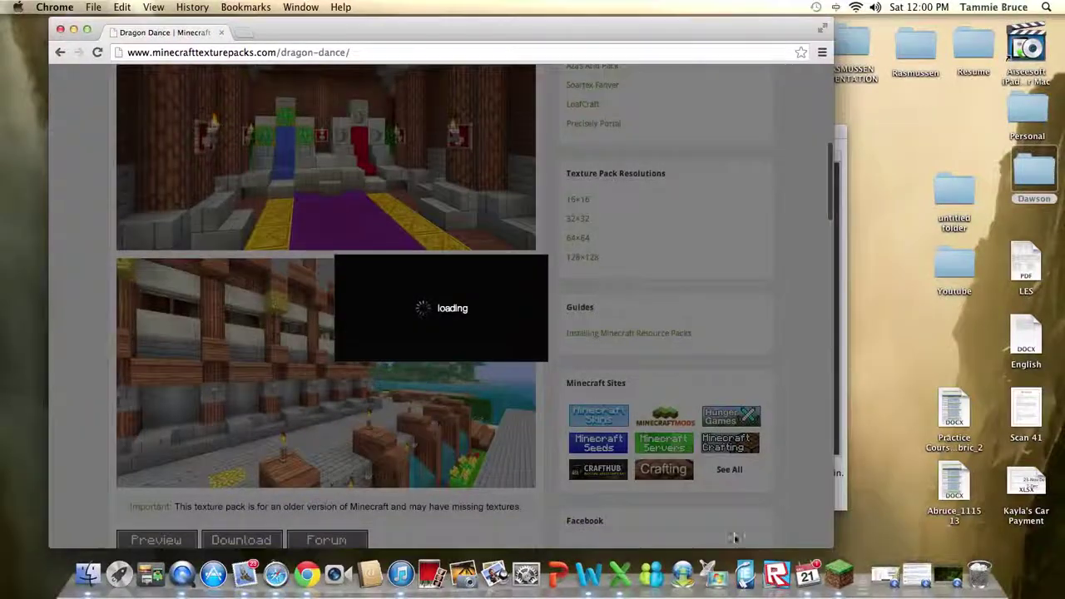
click(839, 572)
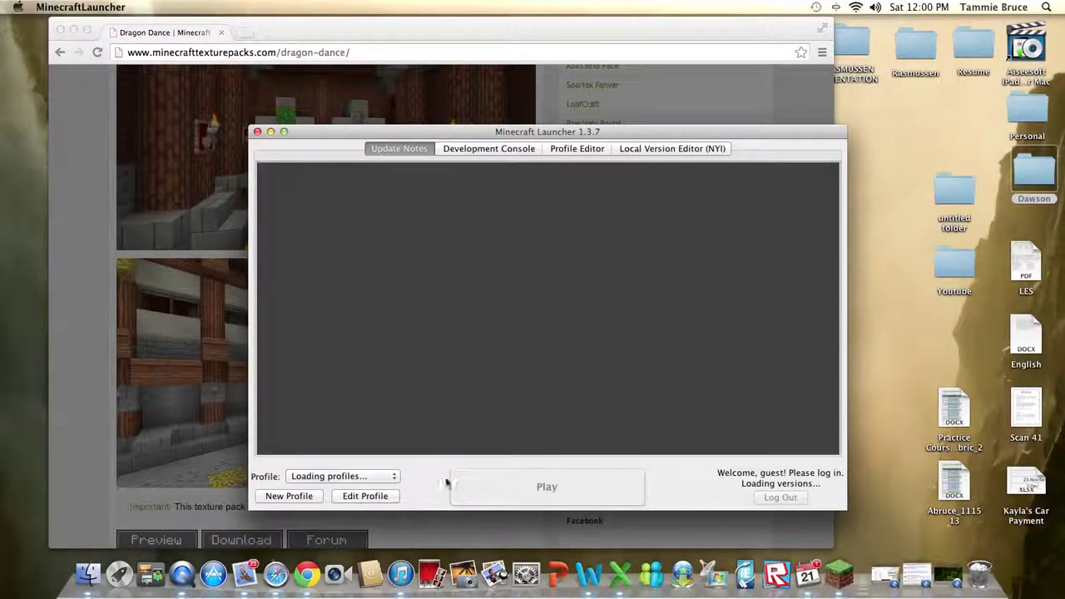
click(737, 86)
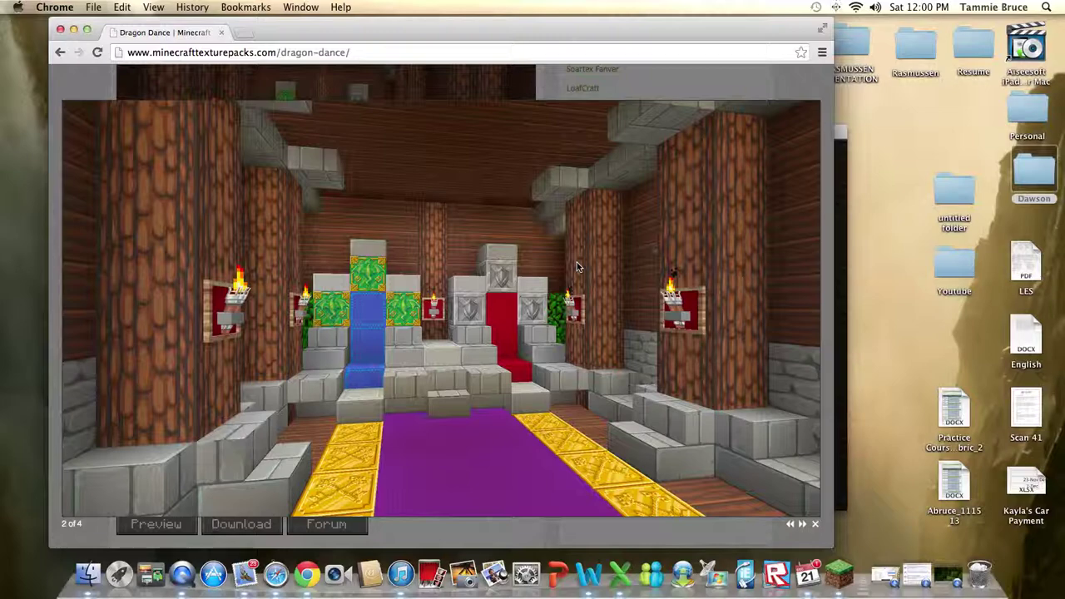
click(844, 148)
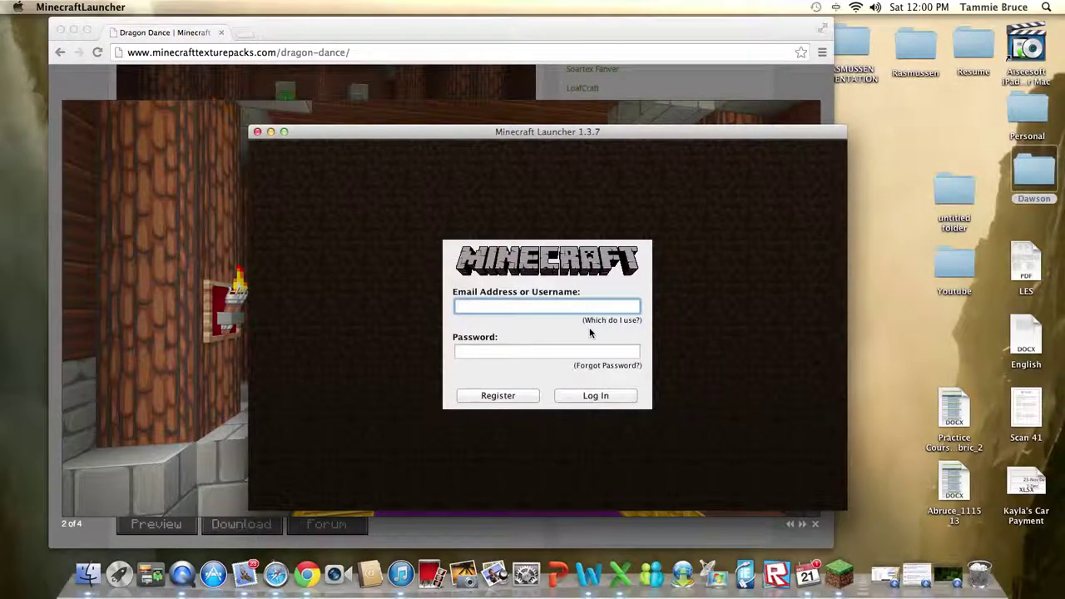
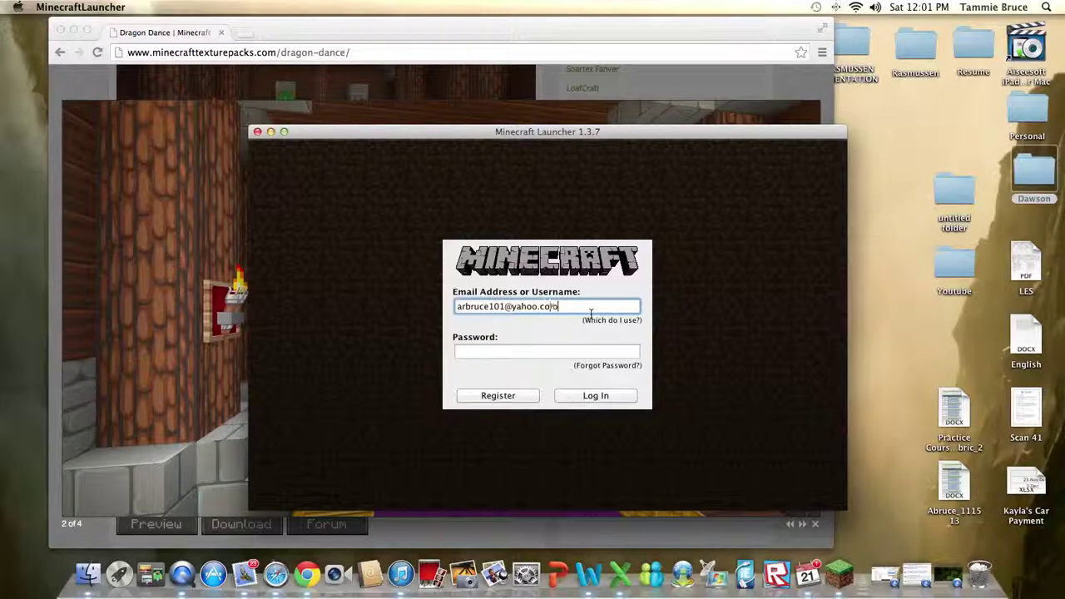
Log in with the account e-mail and password, then press Play for Minecraft 1.7.4.
key(Tab)
key(BackSpace)
key(BackSpace)
key(BackSpace)
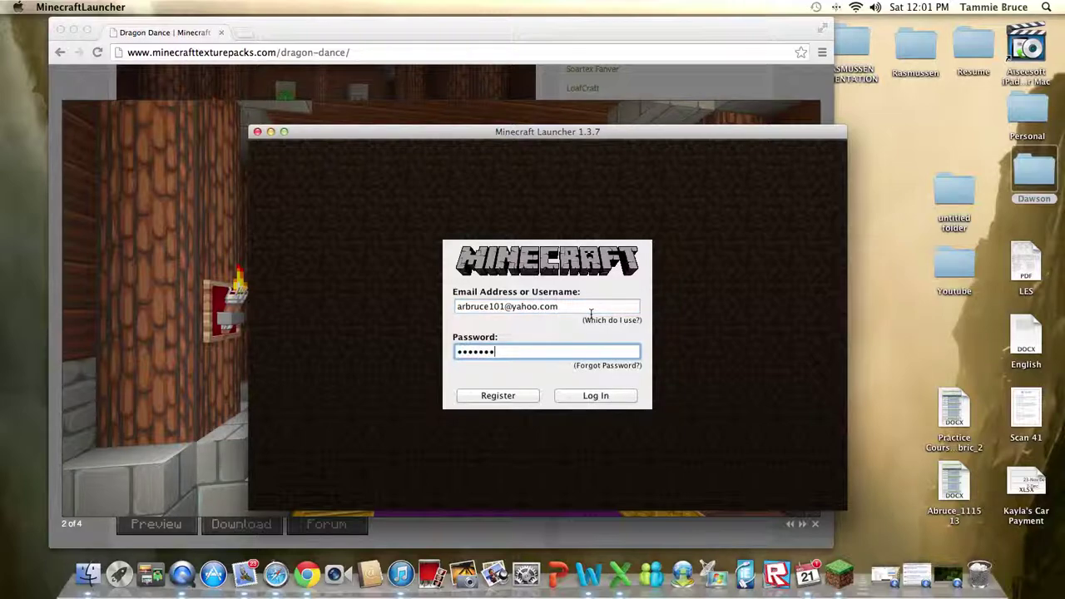
key(Return)
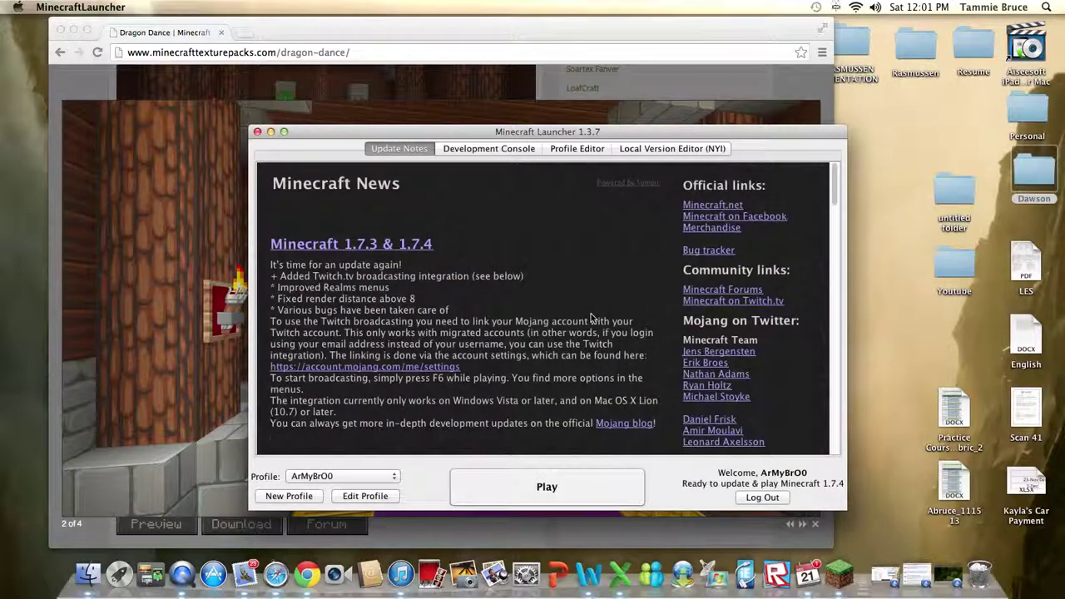
click(549, 495)
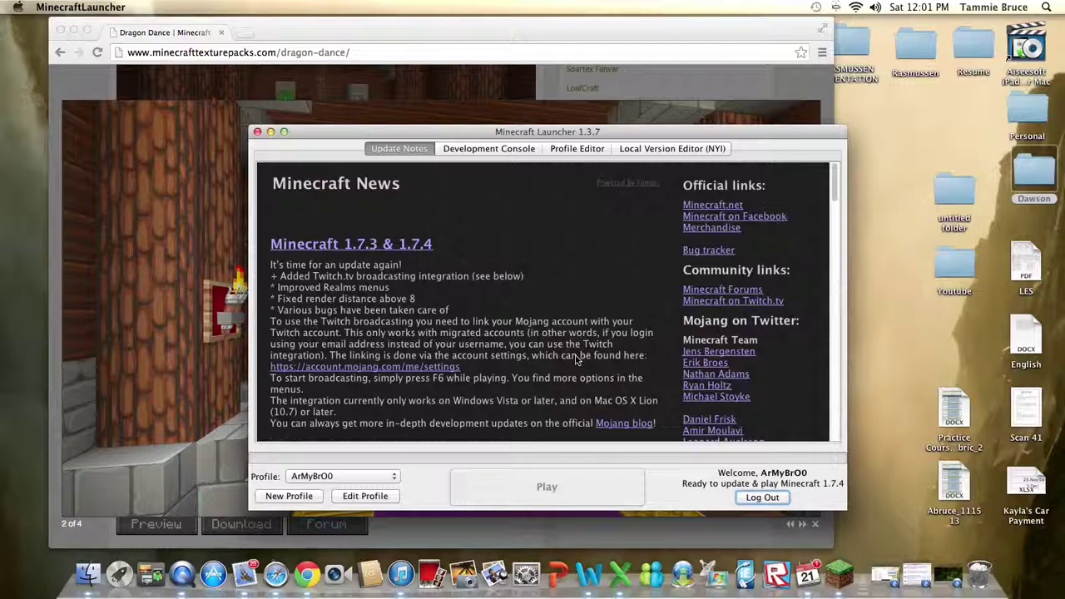
Wait for Minecraft 1.7.4 to load, then enlarge the game window to fill the screen.
scroll(565, 426, down, 5)
scroll(559, 381, up, 5)
scroll(559, 381, down, 8)
scroll(536, 416, up, 3)
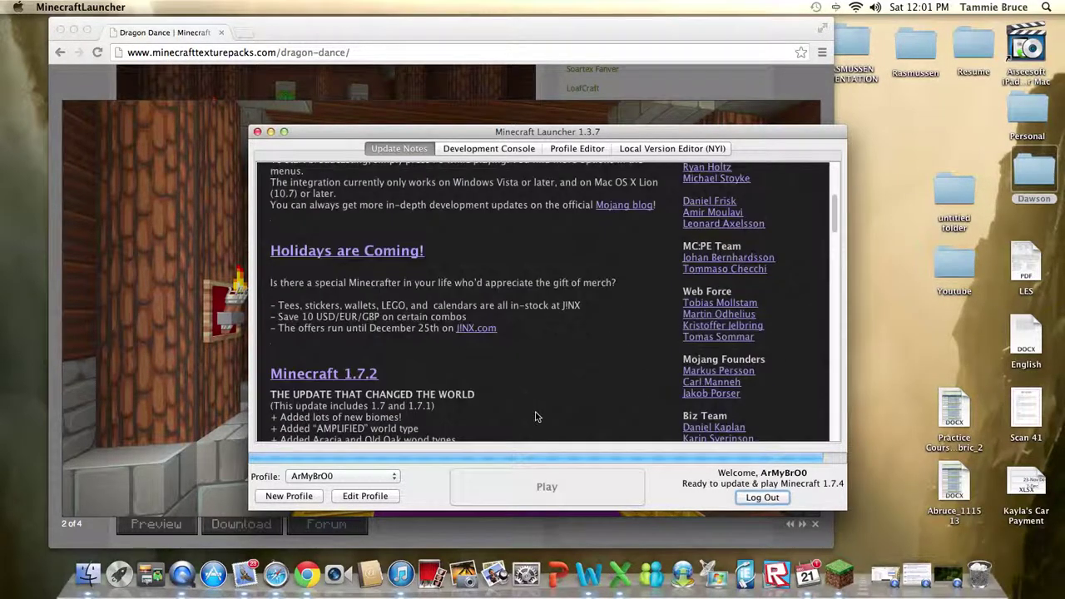
scroll(536, 416, up, 5)
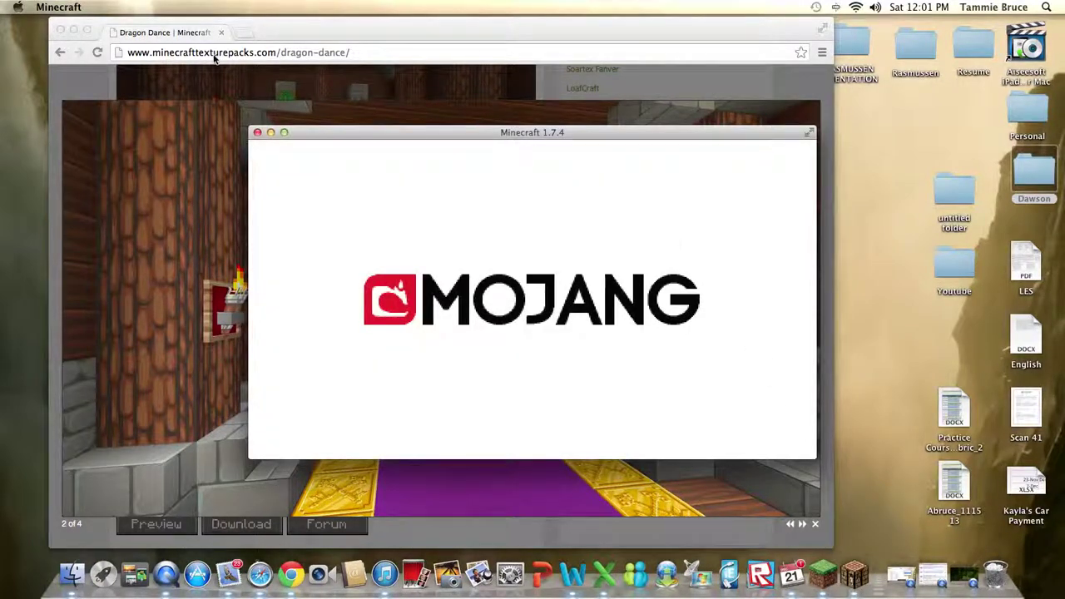
click(283, 133)
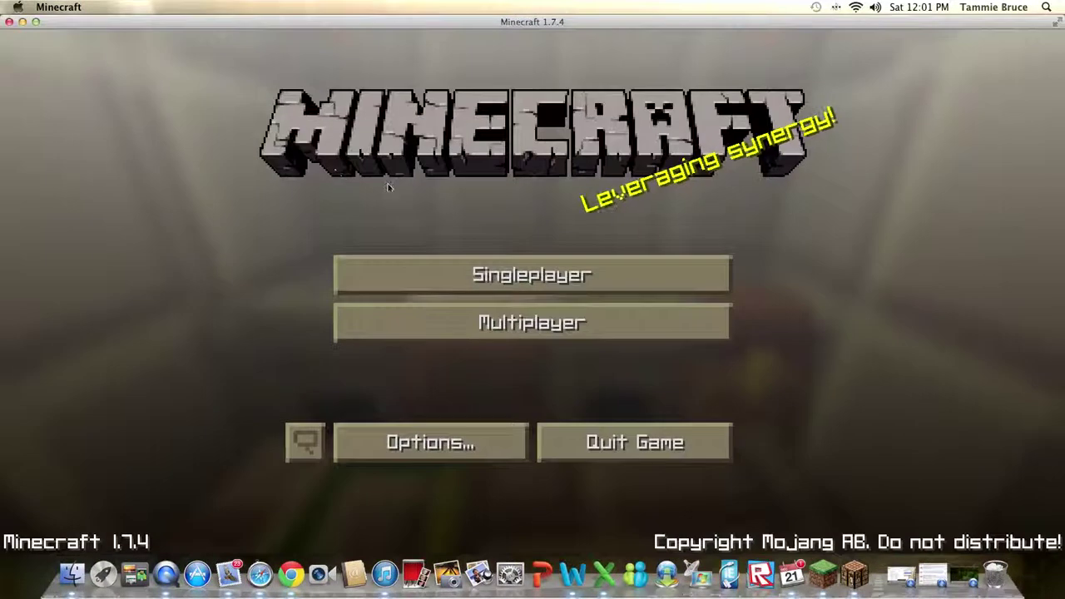
Enable the DragonDance_2 resource pack at the top of the selected packs.
click(428, 456)
click(366, 406)
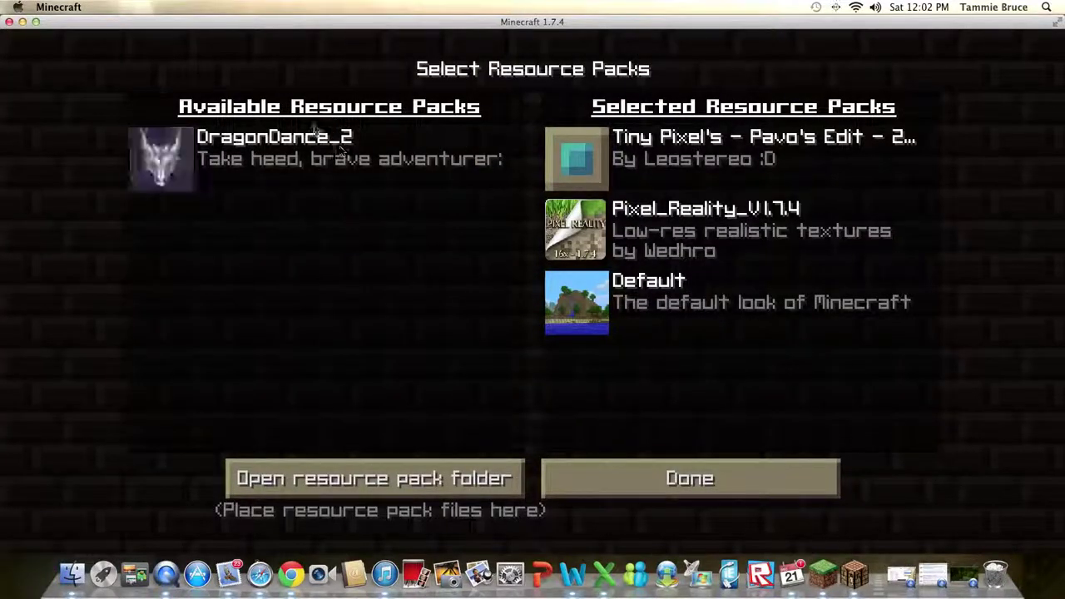
mouse_move(321, 143)
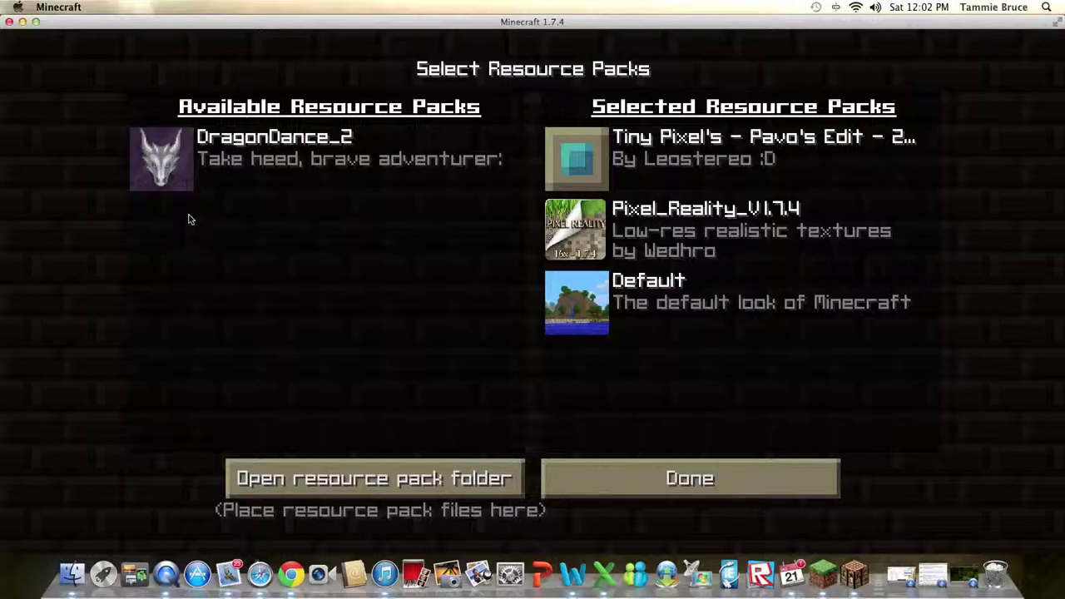
click(163, 176)
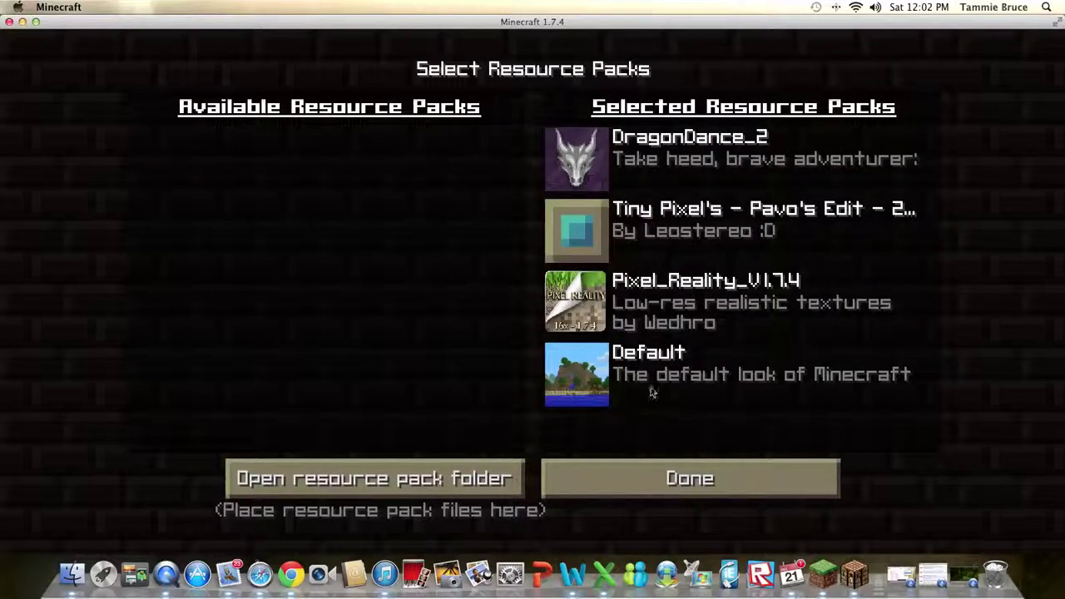
Order the packs so Pixel_Reality sits above Tiny Pixel's, and confirm with Done.
mouse_move(619, 331)
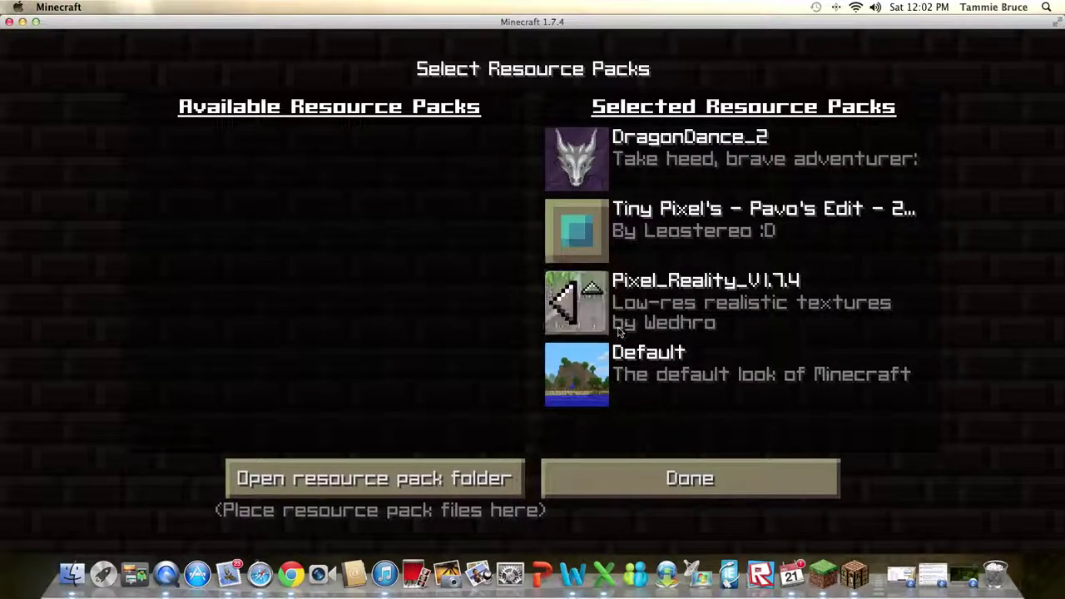
click(590, 291)
click(590, 287)
click(590, 287)
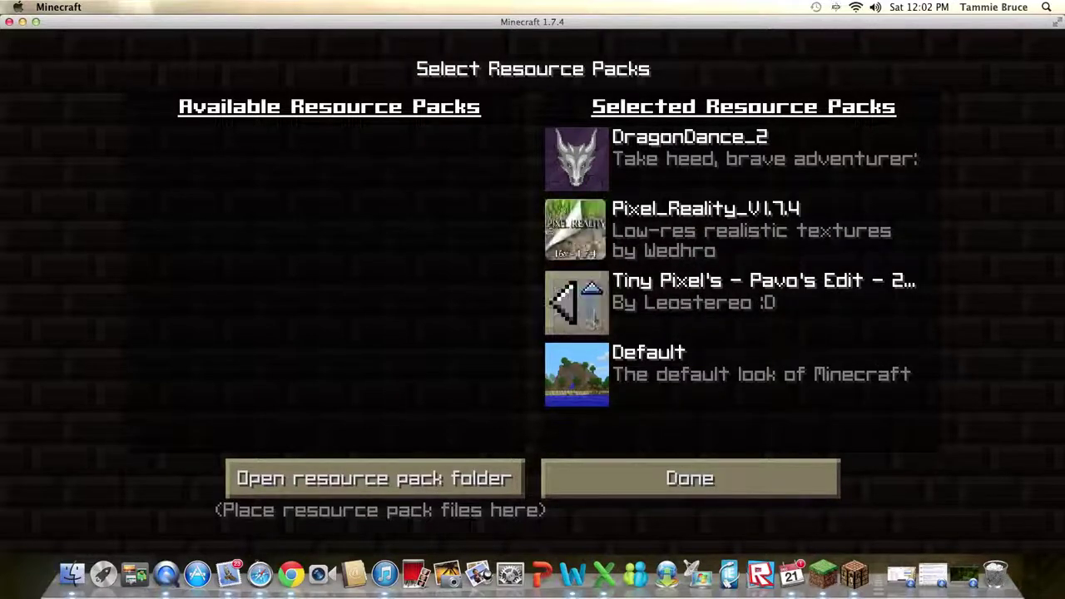
click(590, 287)
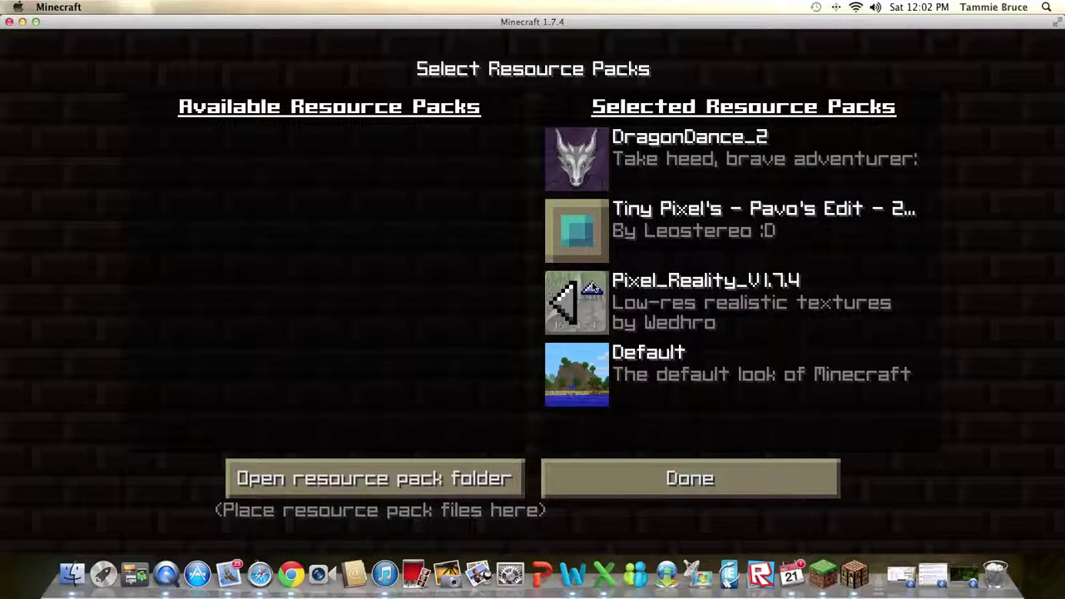
click(590, 238)
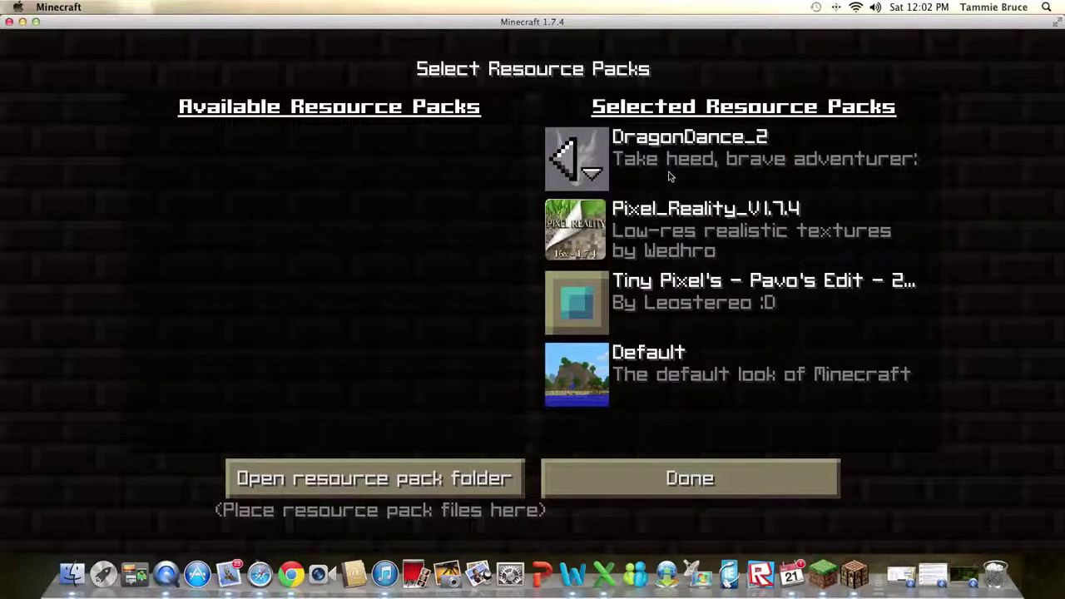
click(674, 489)
Return to the main menu and load the Horses singleplayer world.
click(598, 470)
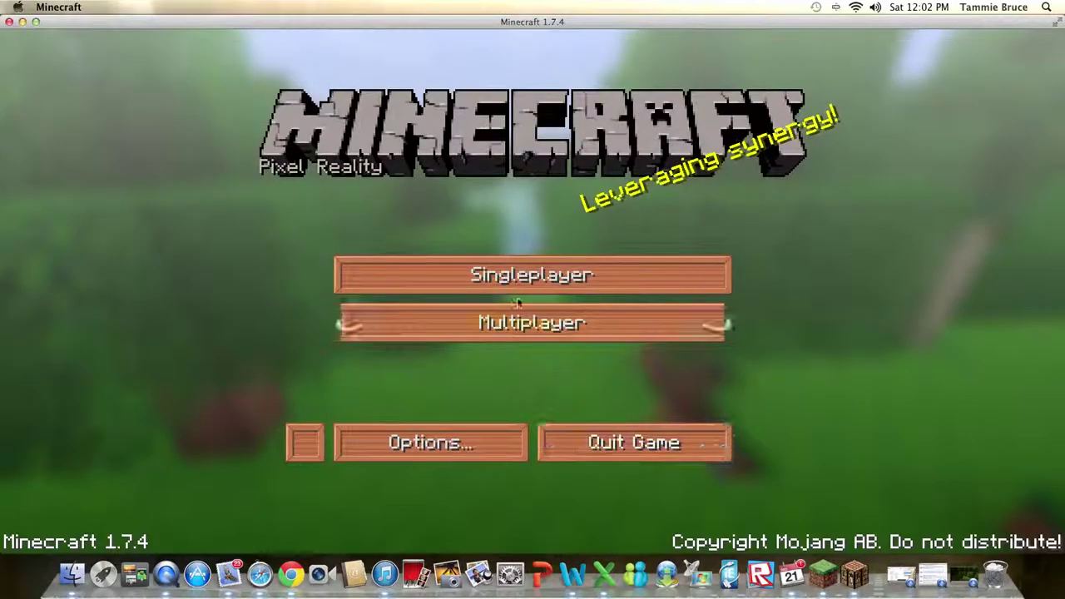
click(491, 221)
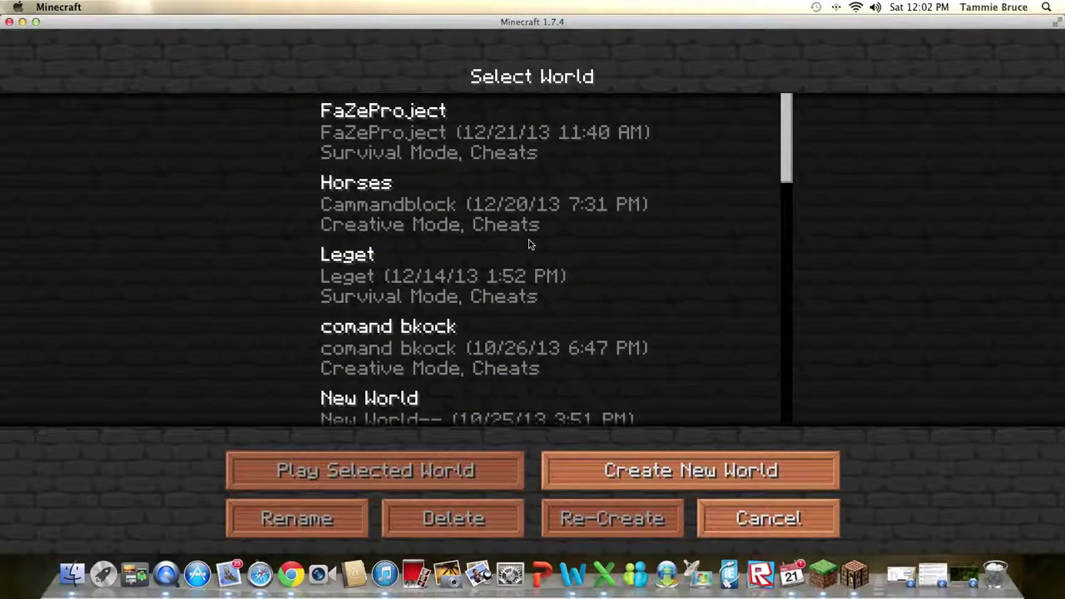
click(376, 196)
click(333, 464)
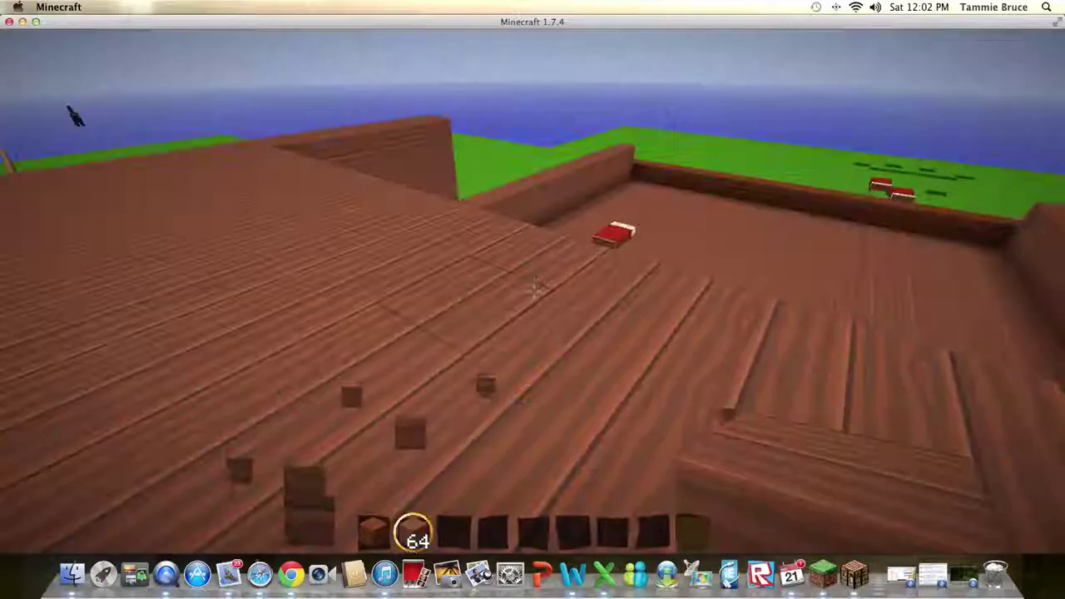
Walk forward toward the house, then pause the game to the Game menu.
key(e)
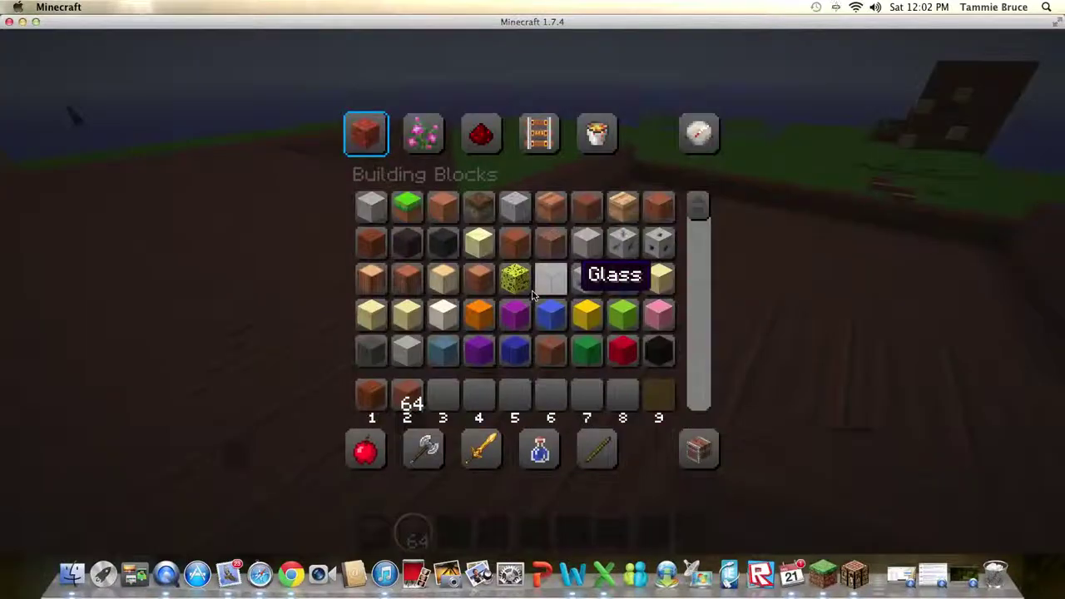
key(e)
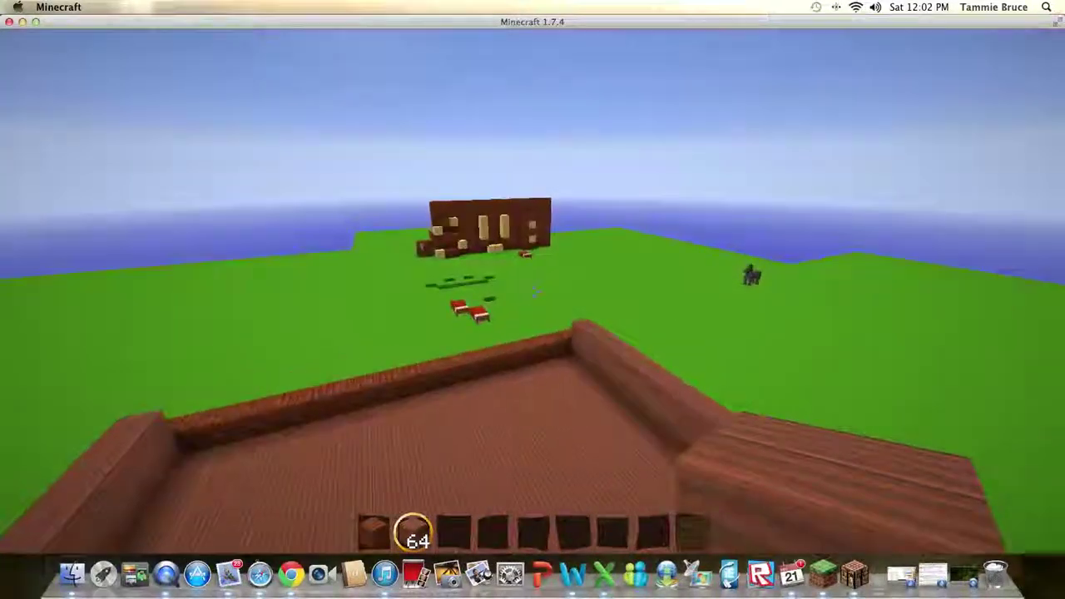
key(w)
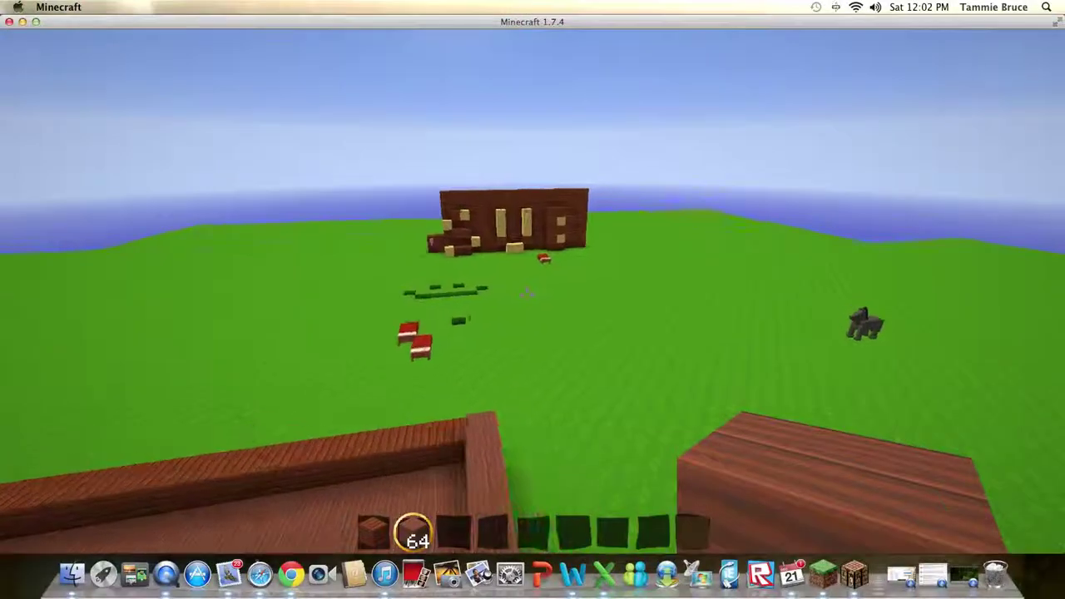
key(w)
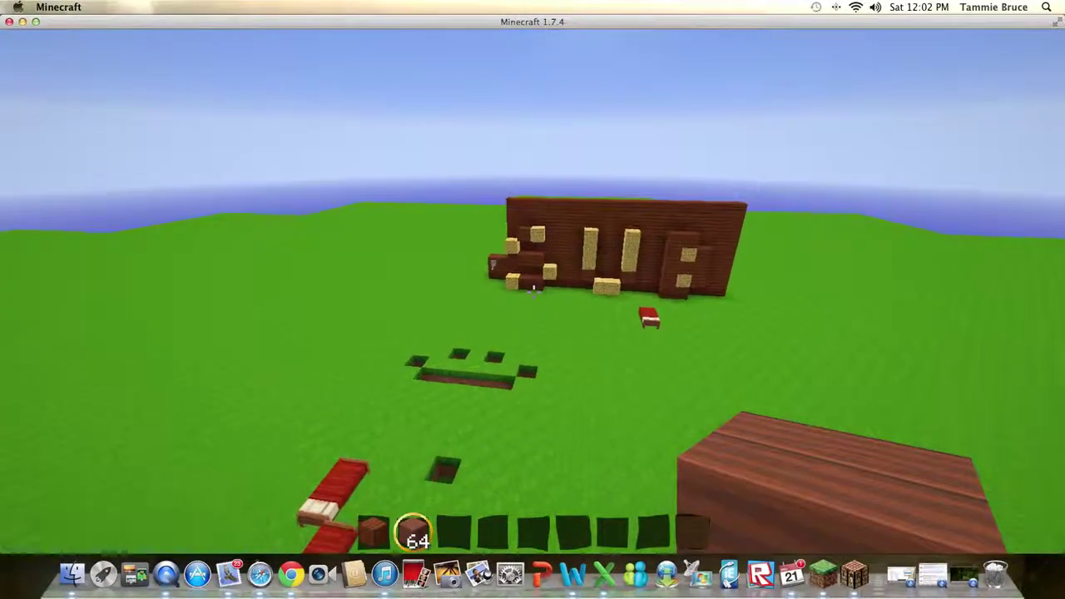
key(Escape)
key(ctrl+super+Escape)
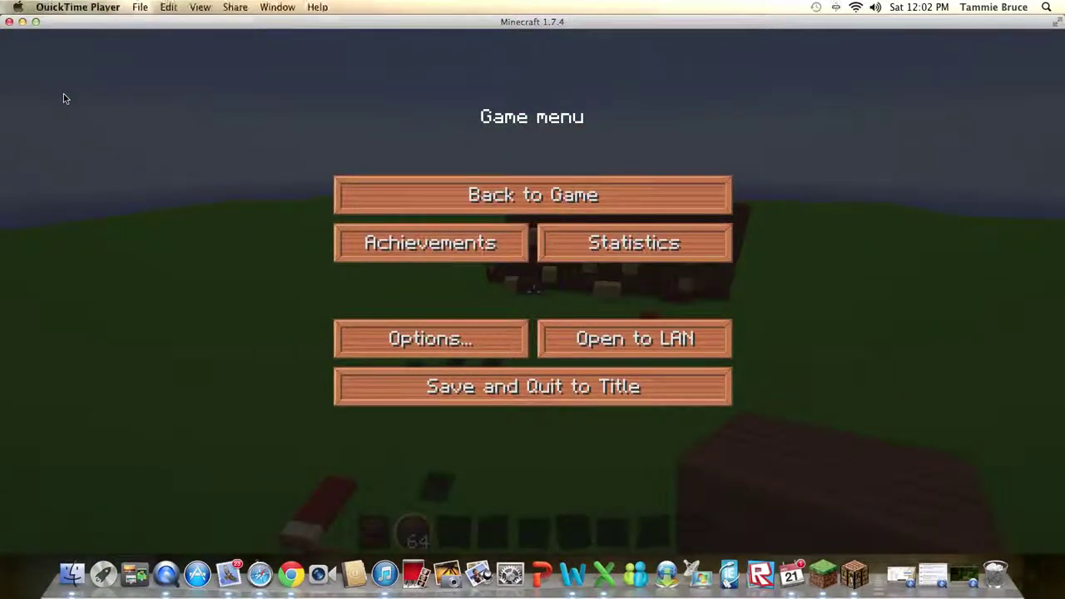